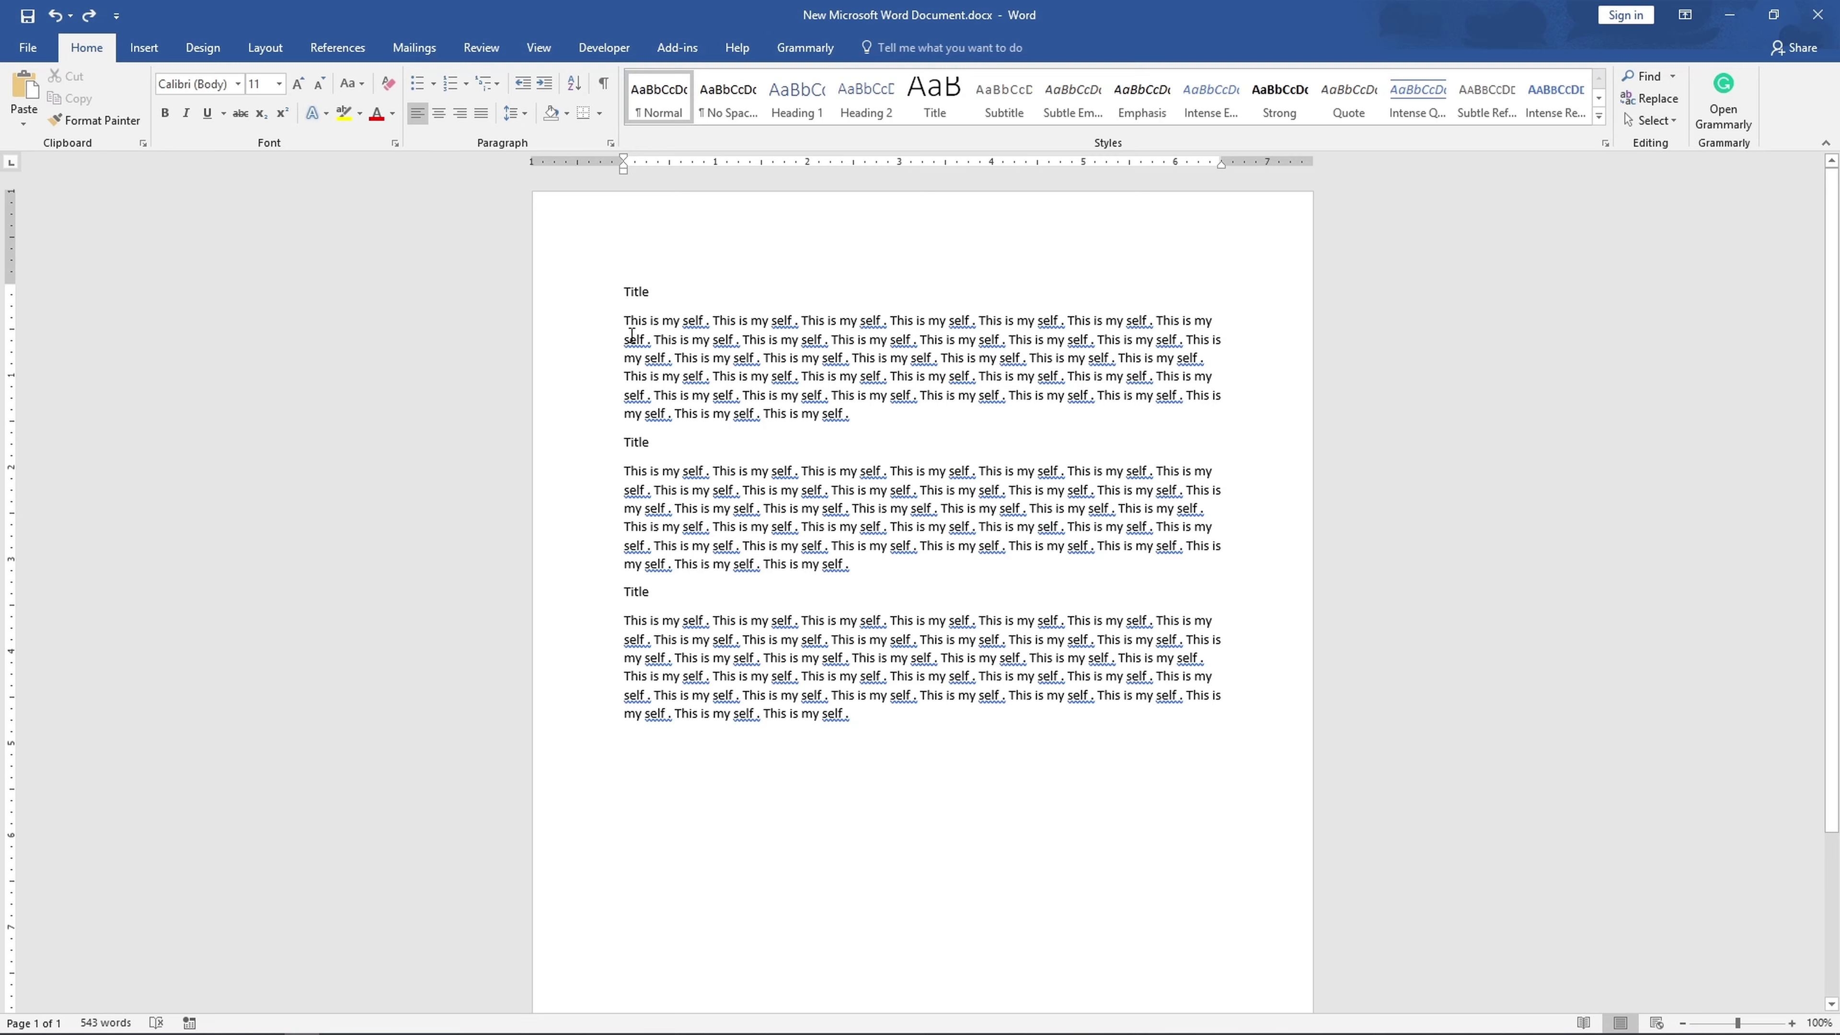
Make the first and second "Title" lines bold.
left_click_drag(644, 296, 674, 301)
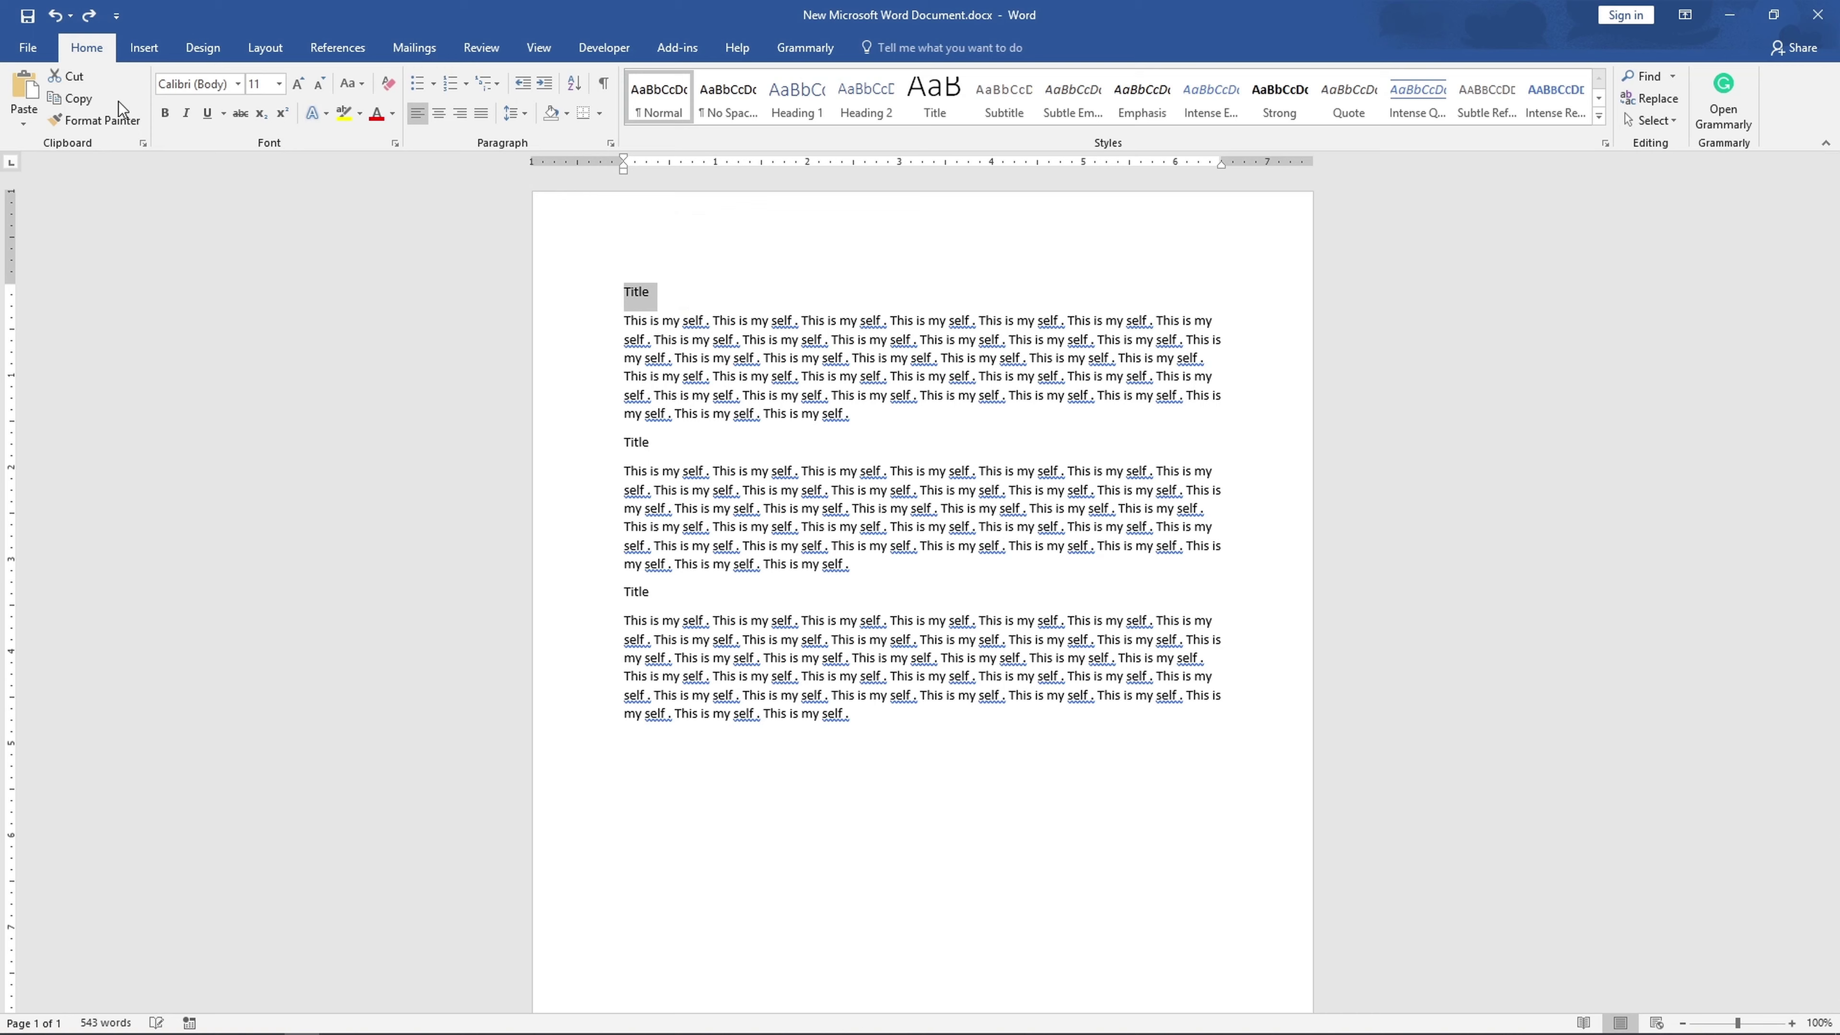
left_click(165, 113)
left_click(772, 422)
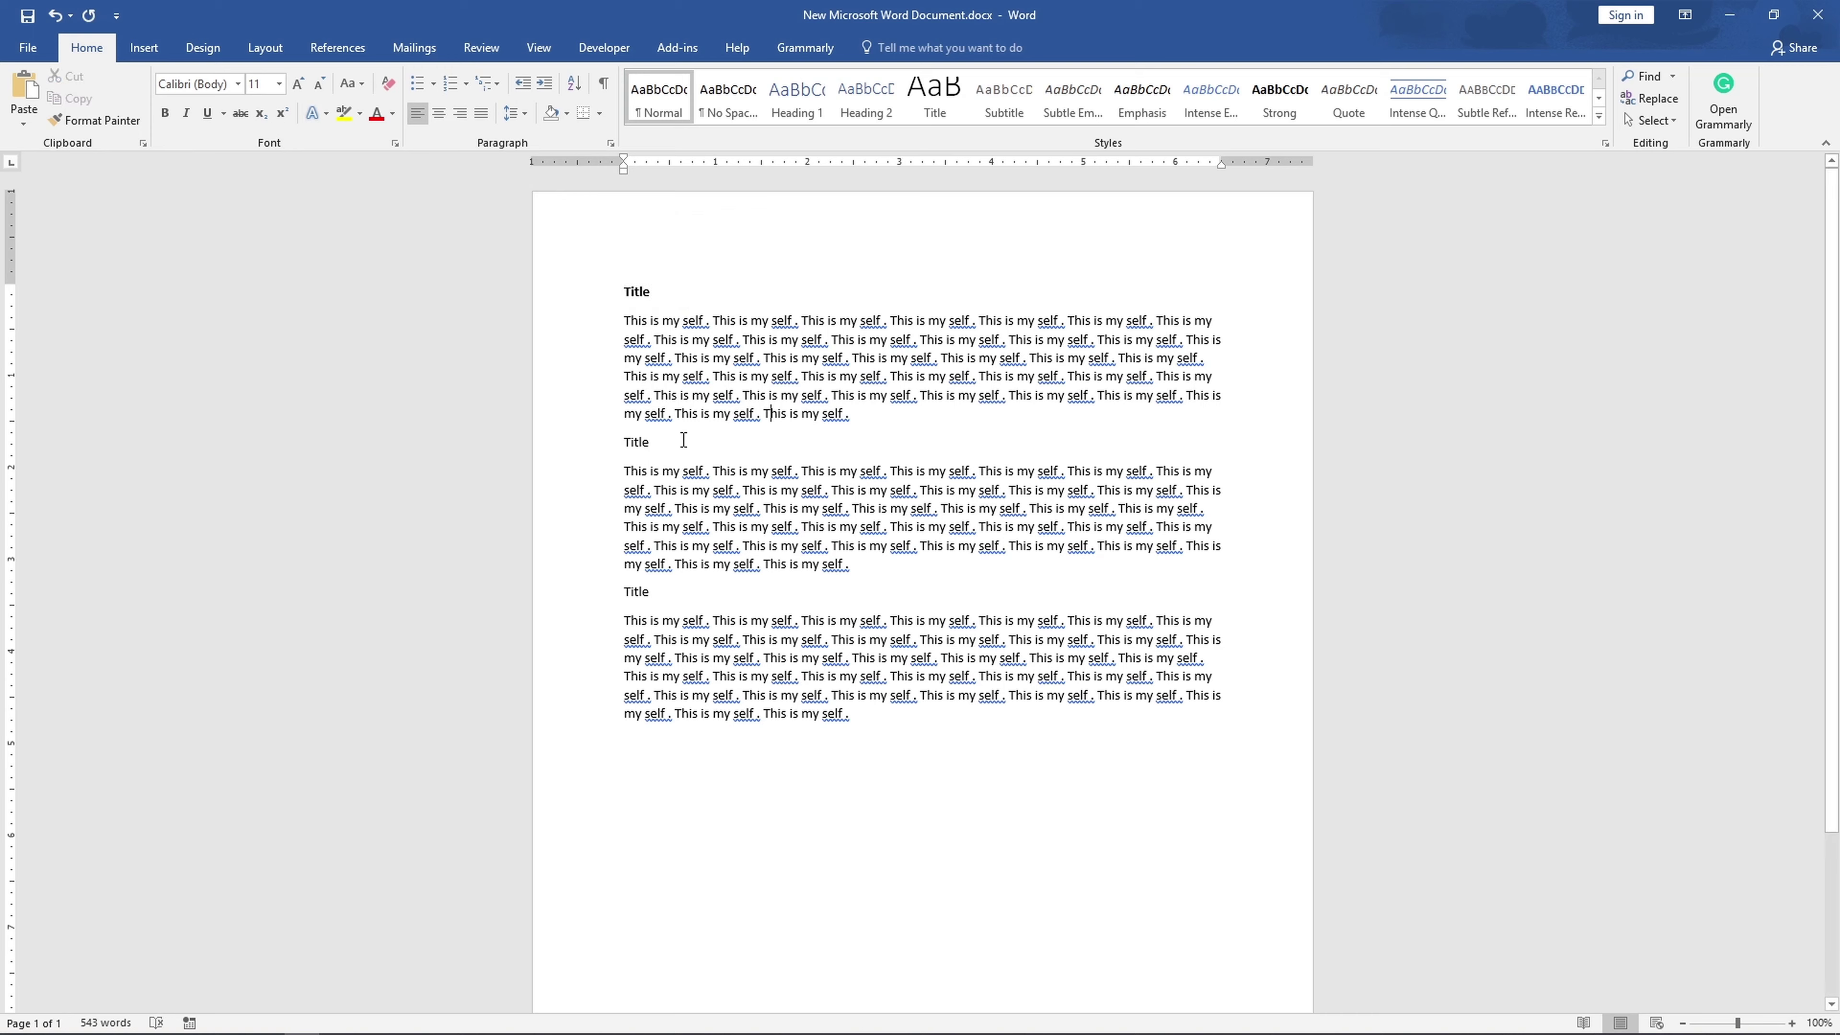
left_click(552, 451)
key("ctrl+b")
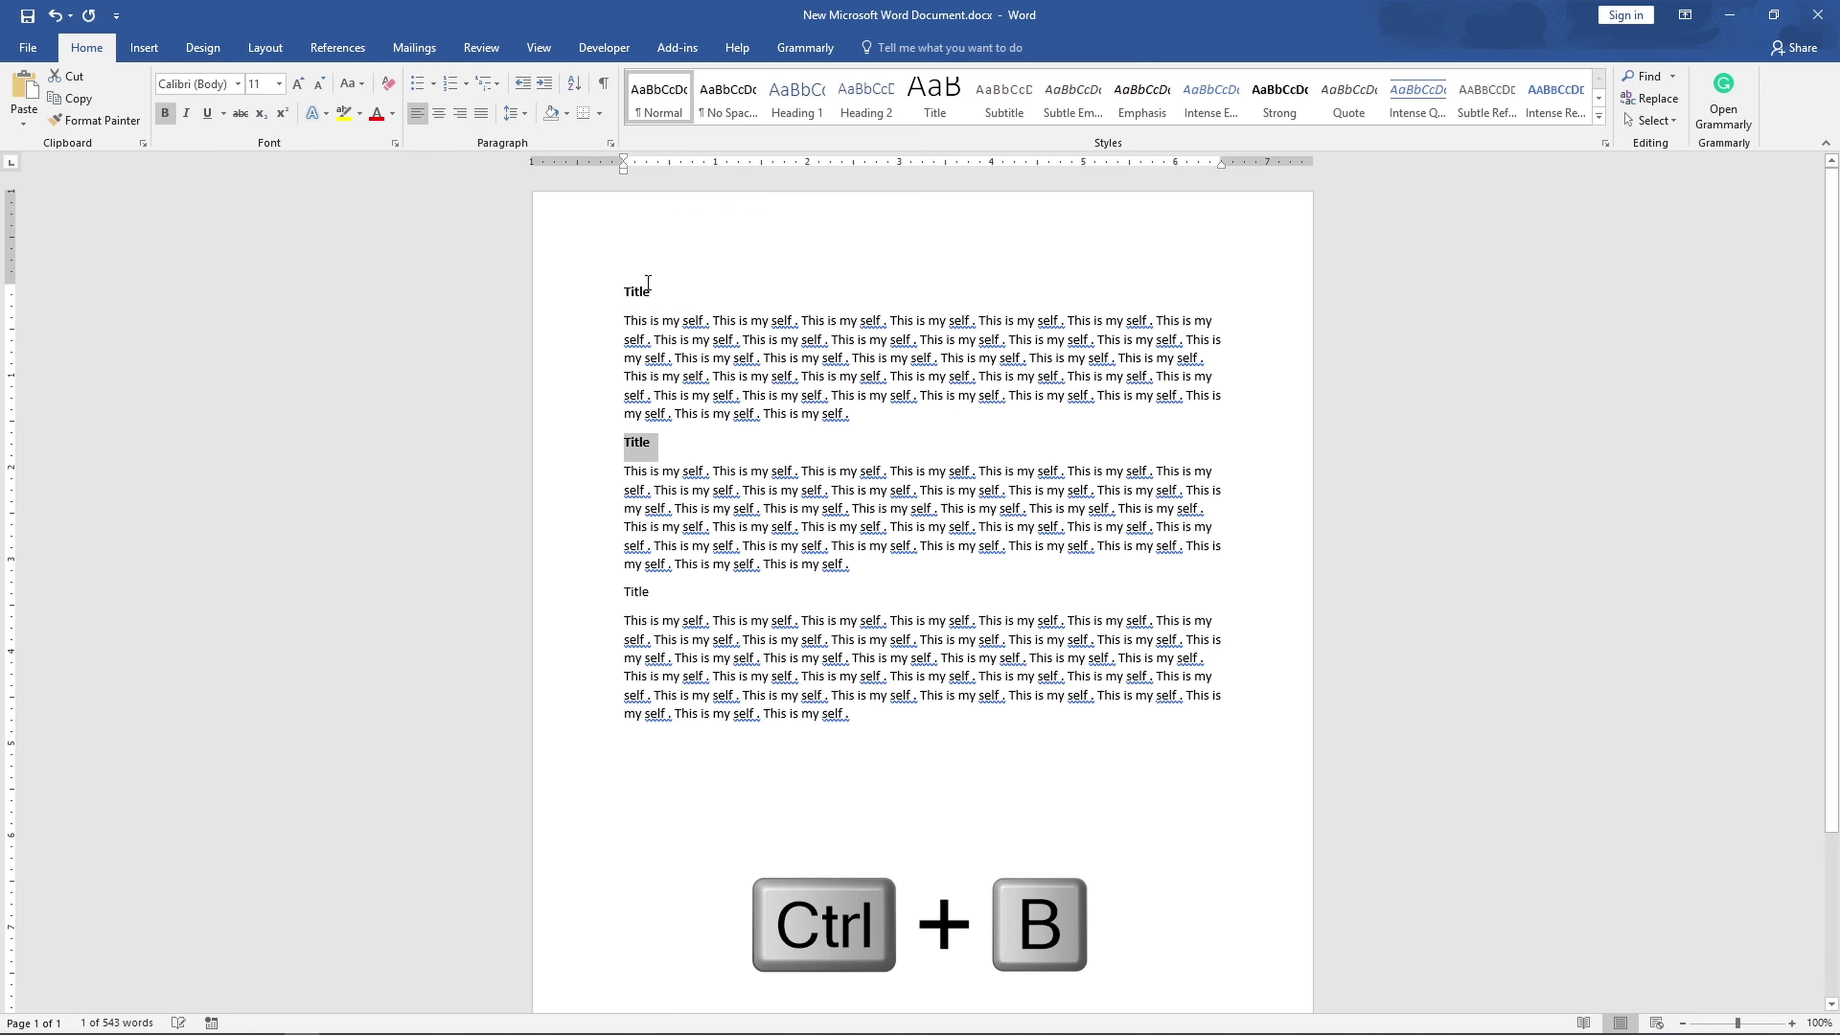
left_click(575, 292)
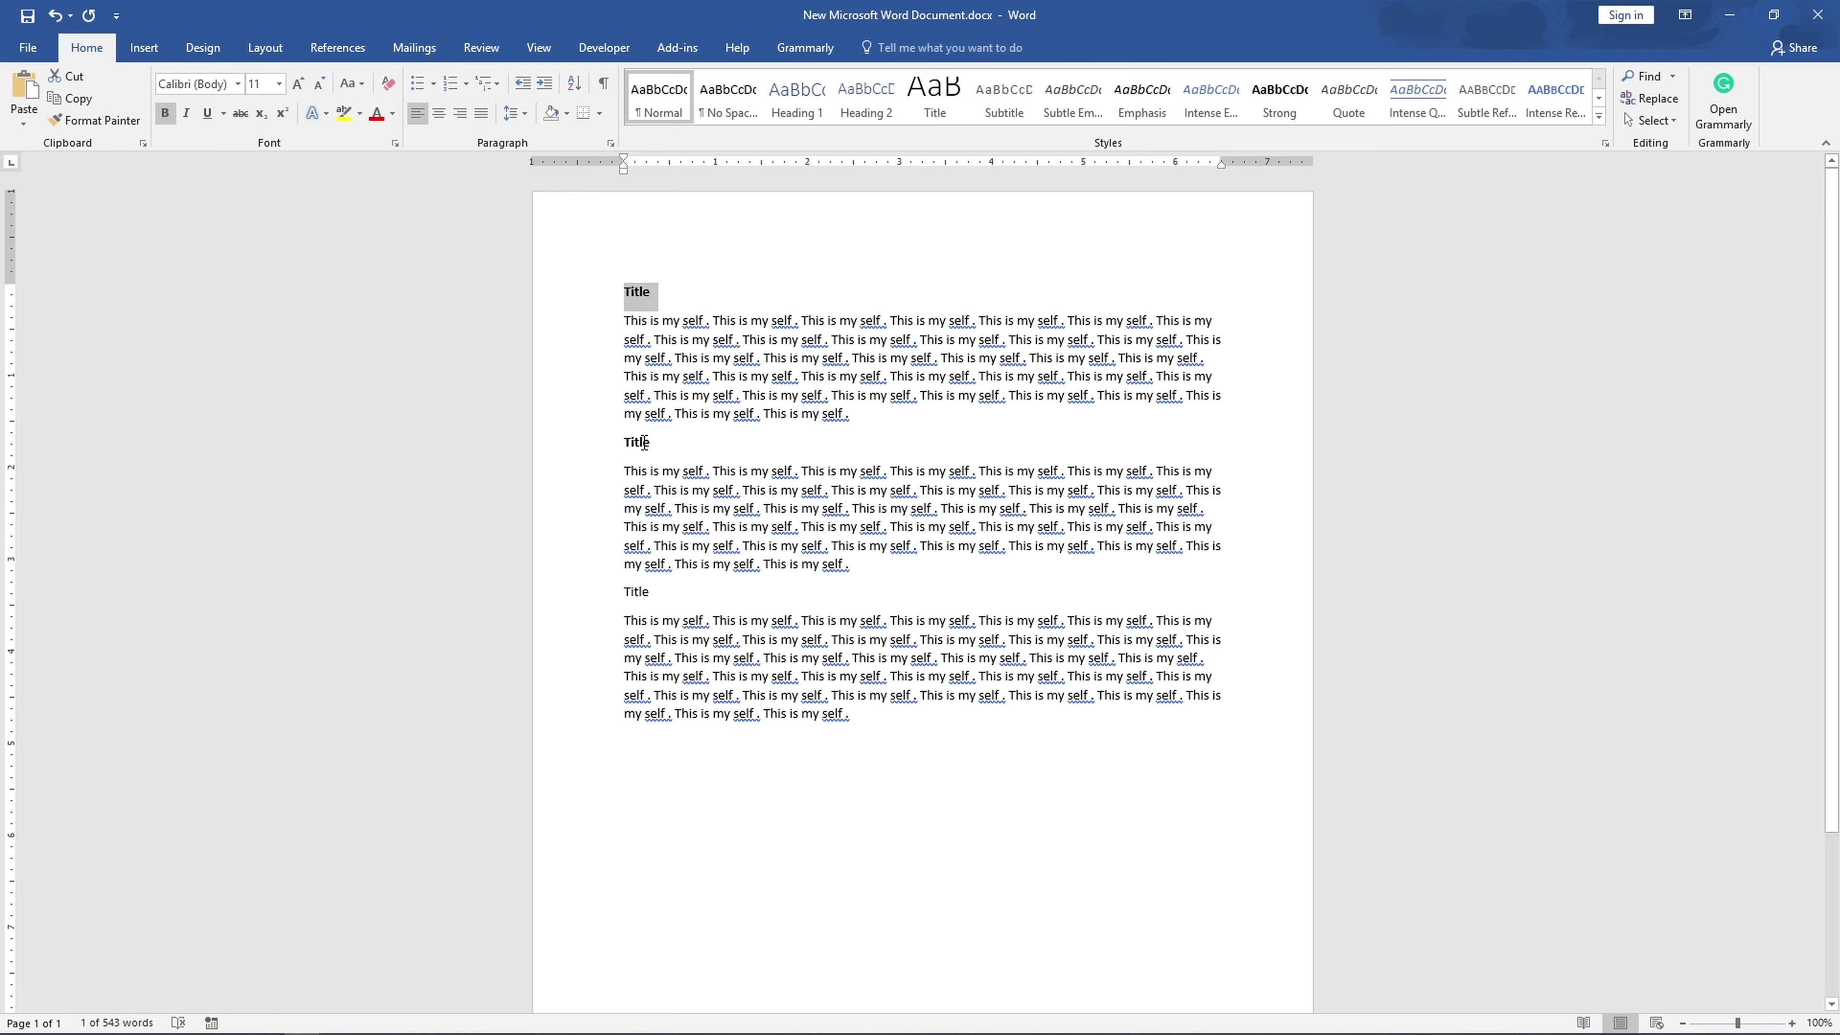
Make the third "Title" line bold and underlined.
double_click(647, 590)
key("ctrl+b")
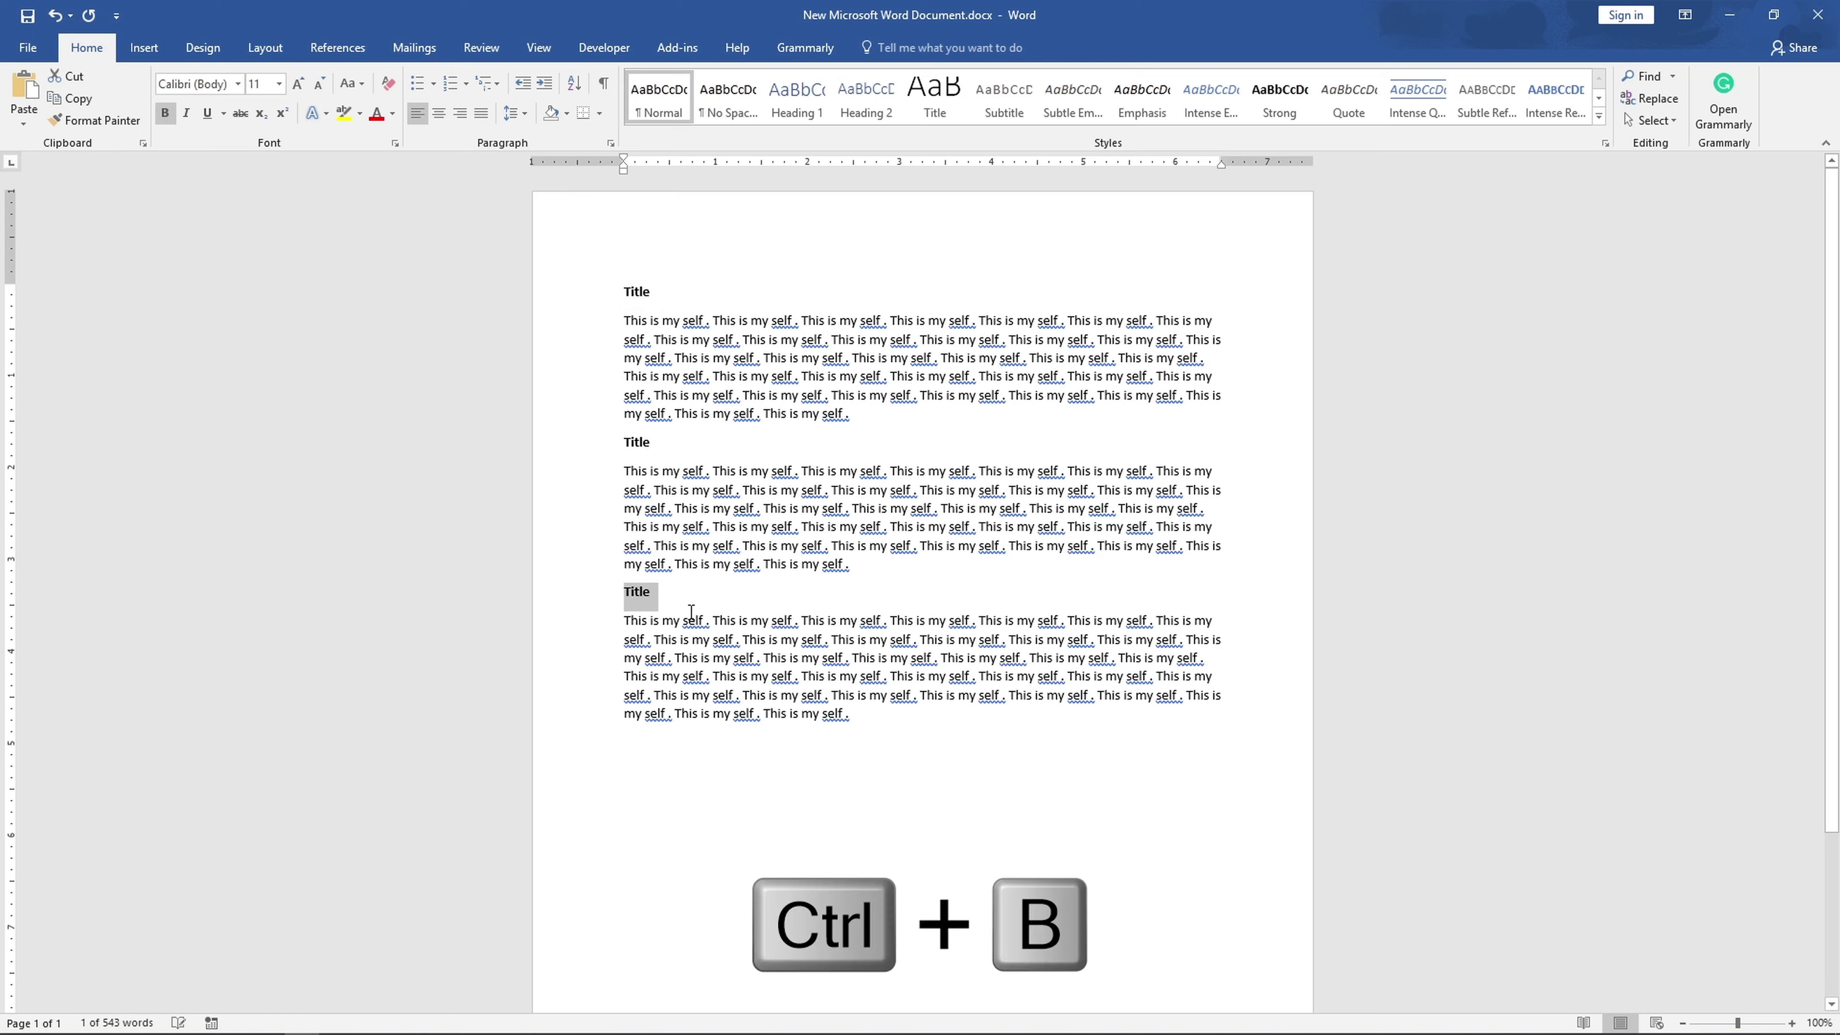
key("ctrl+u")
left_click(746, 596)
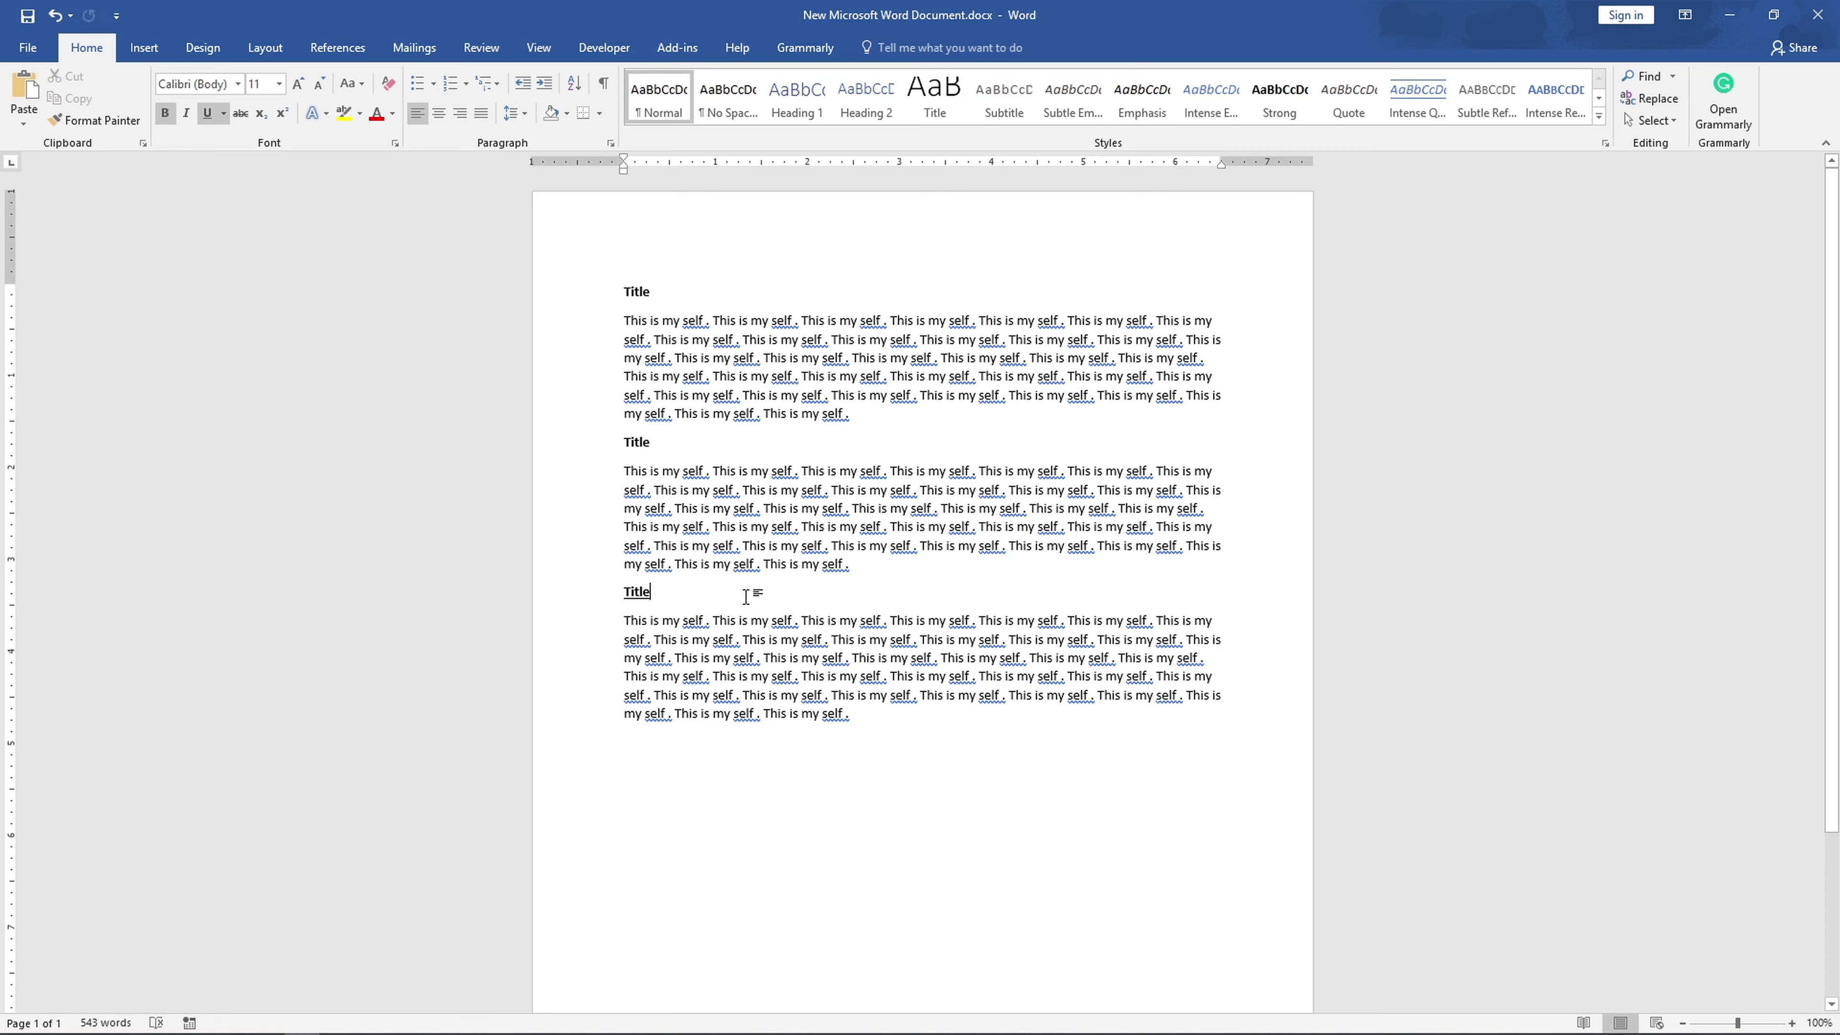
Set the font size of the entire first body paragraph to 20.
left_click_drag(882, 420, 612, 321)
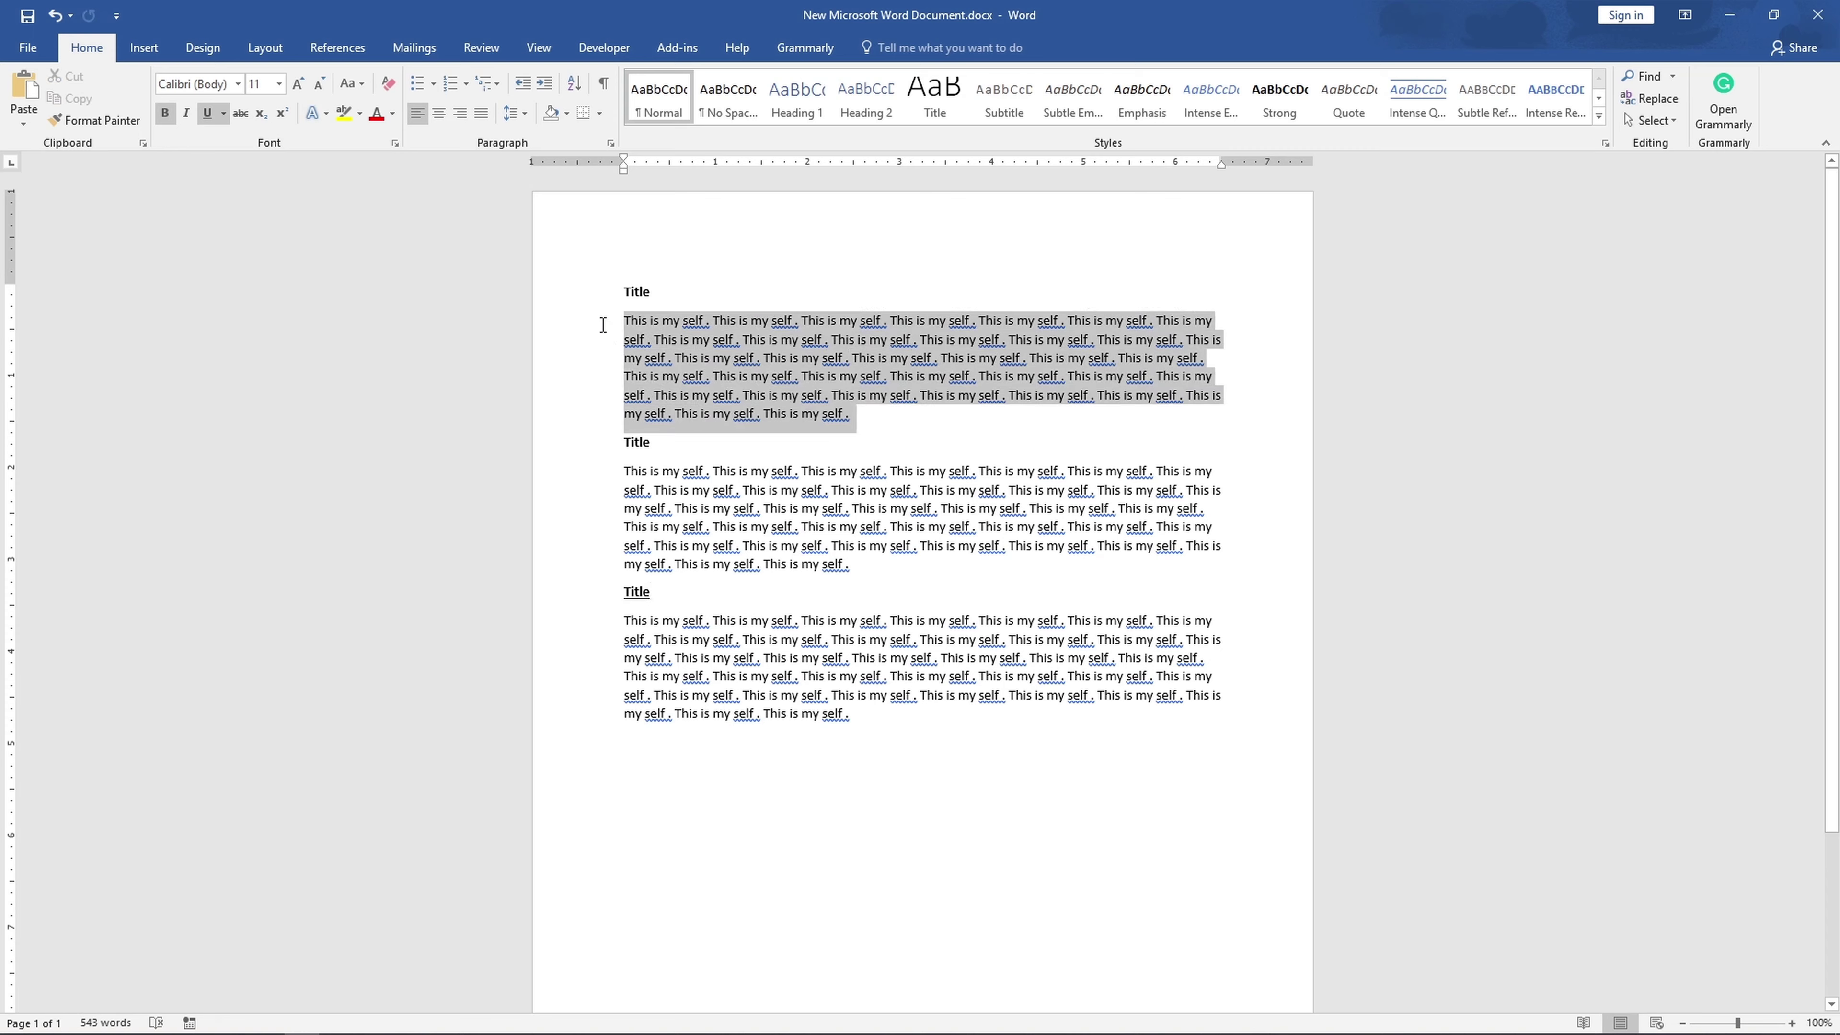
left_click(279, 83)
left_click(258, 256)
left_click(634, 254)
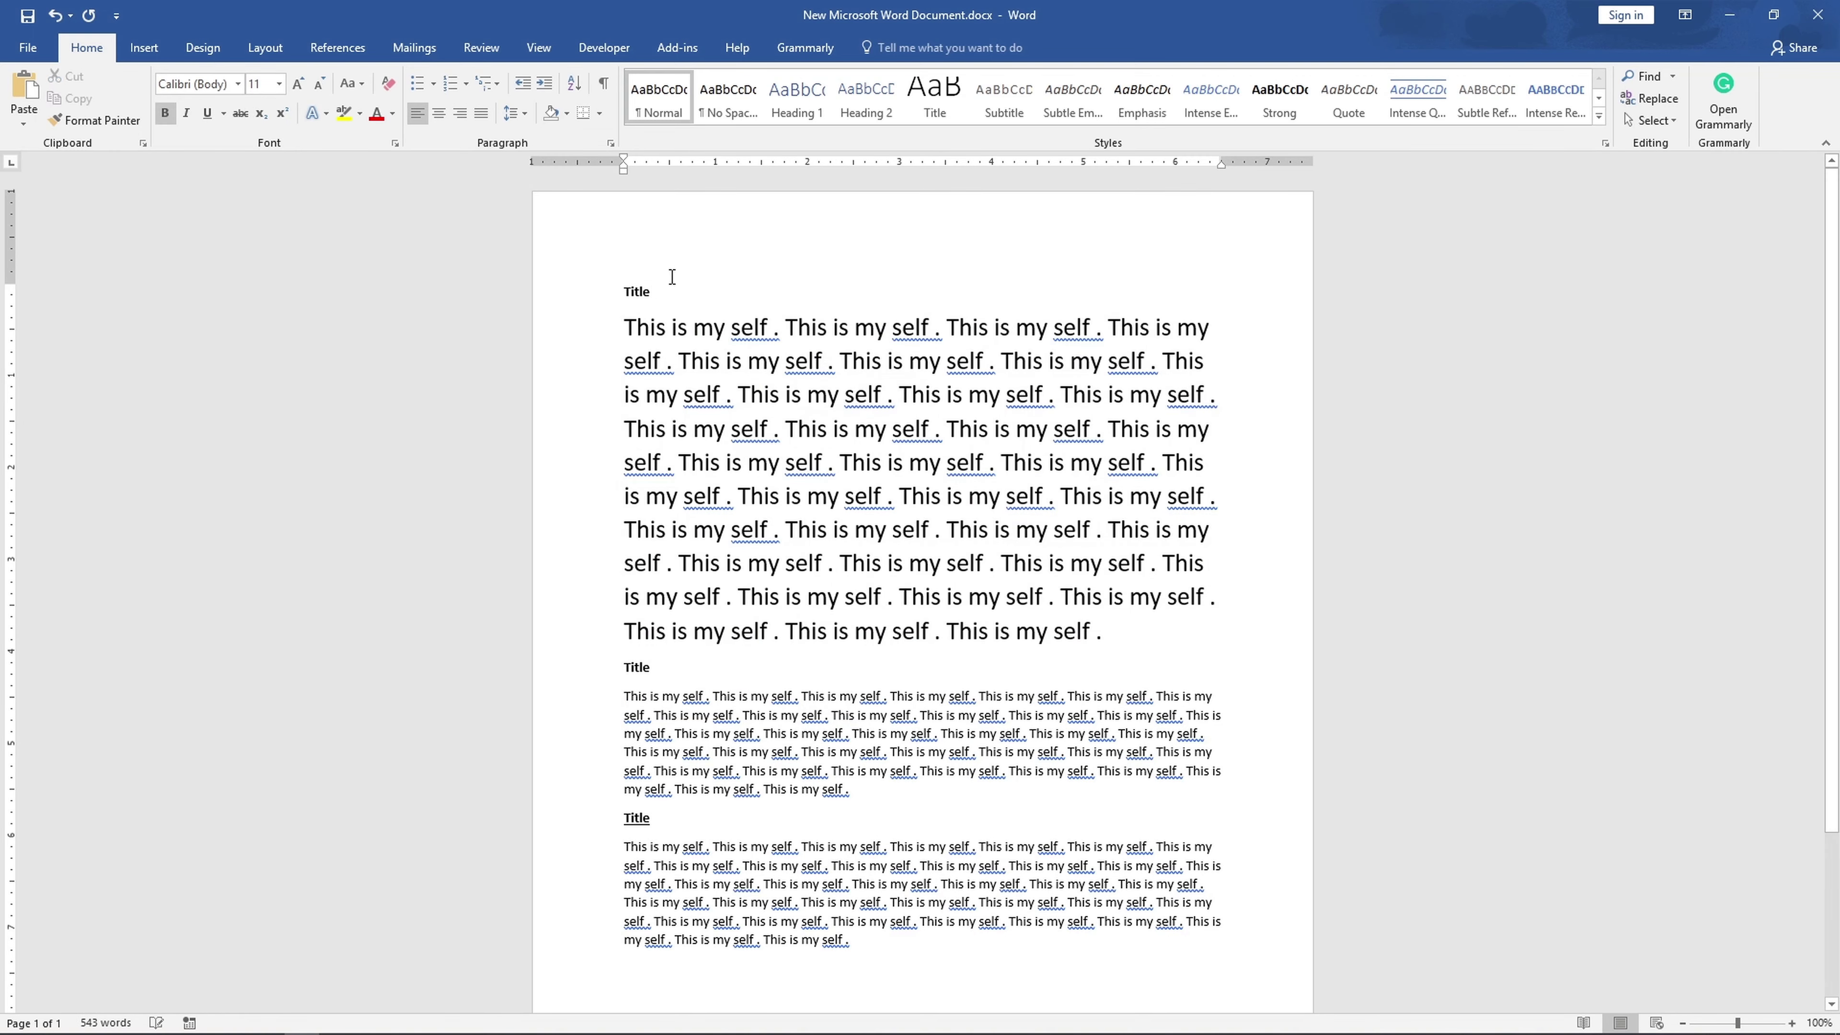
Set the font size of the first "Title" line to 24.
left_click(538, 290)
left_click(279, 84)
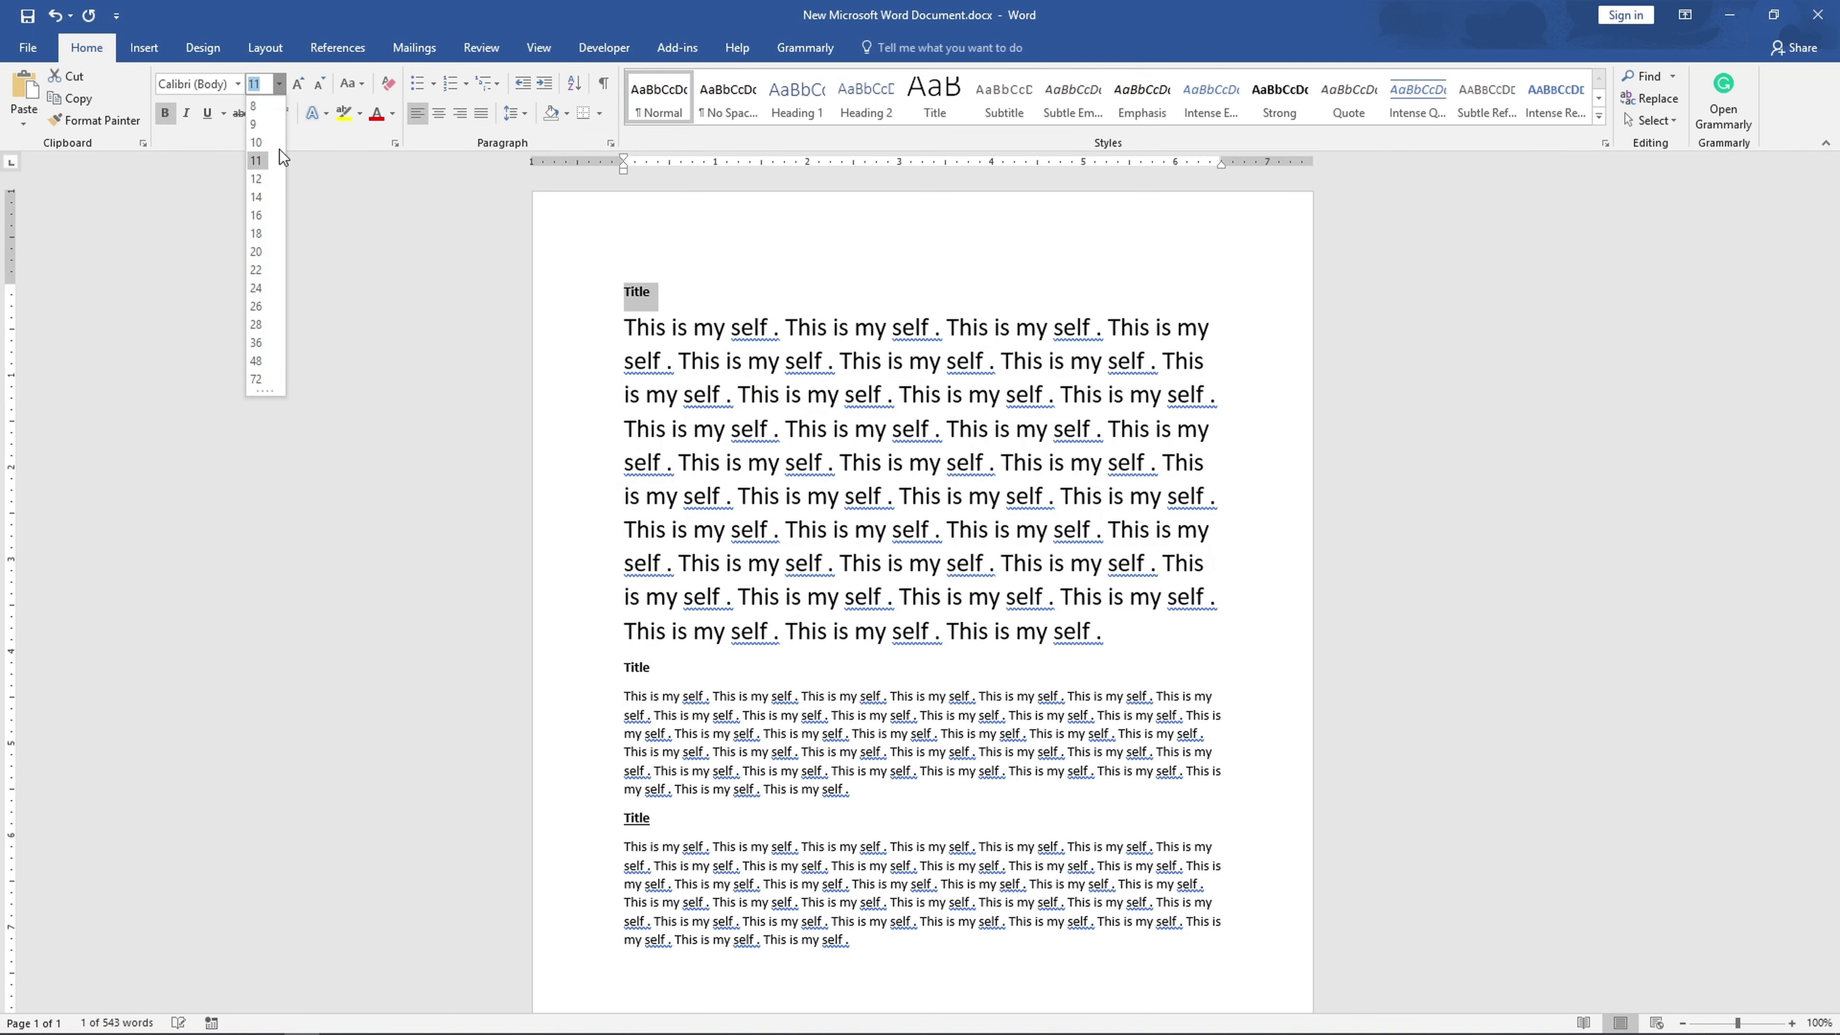
left_click(263, 294)
left_click(974, 298)
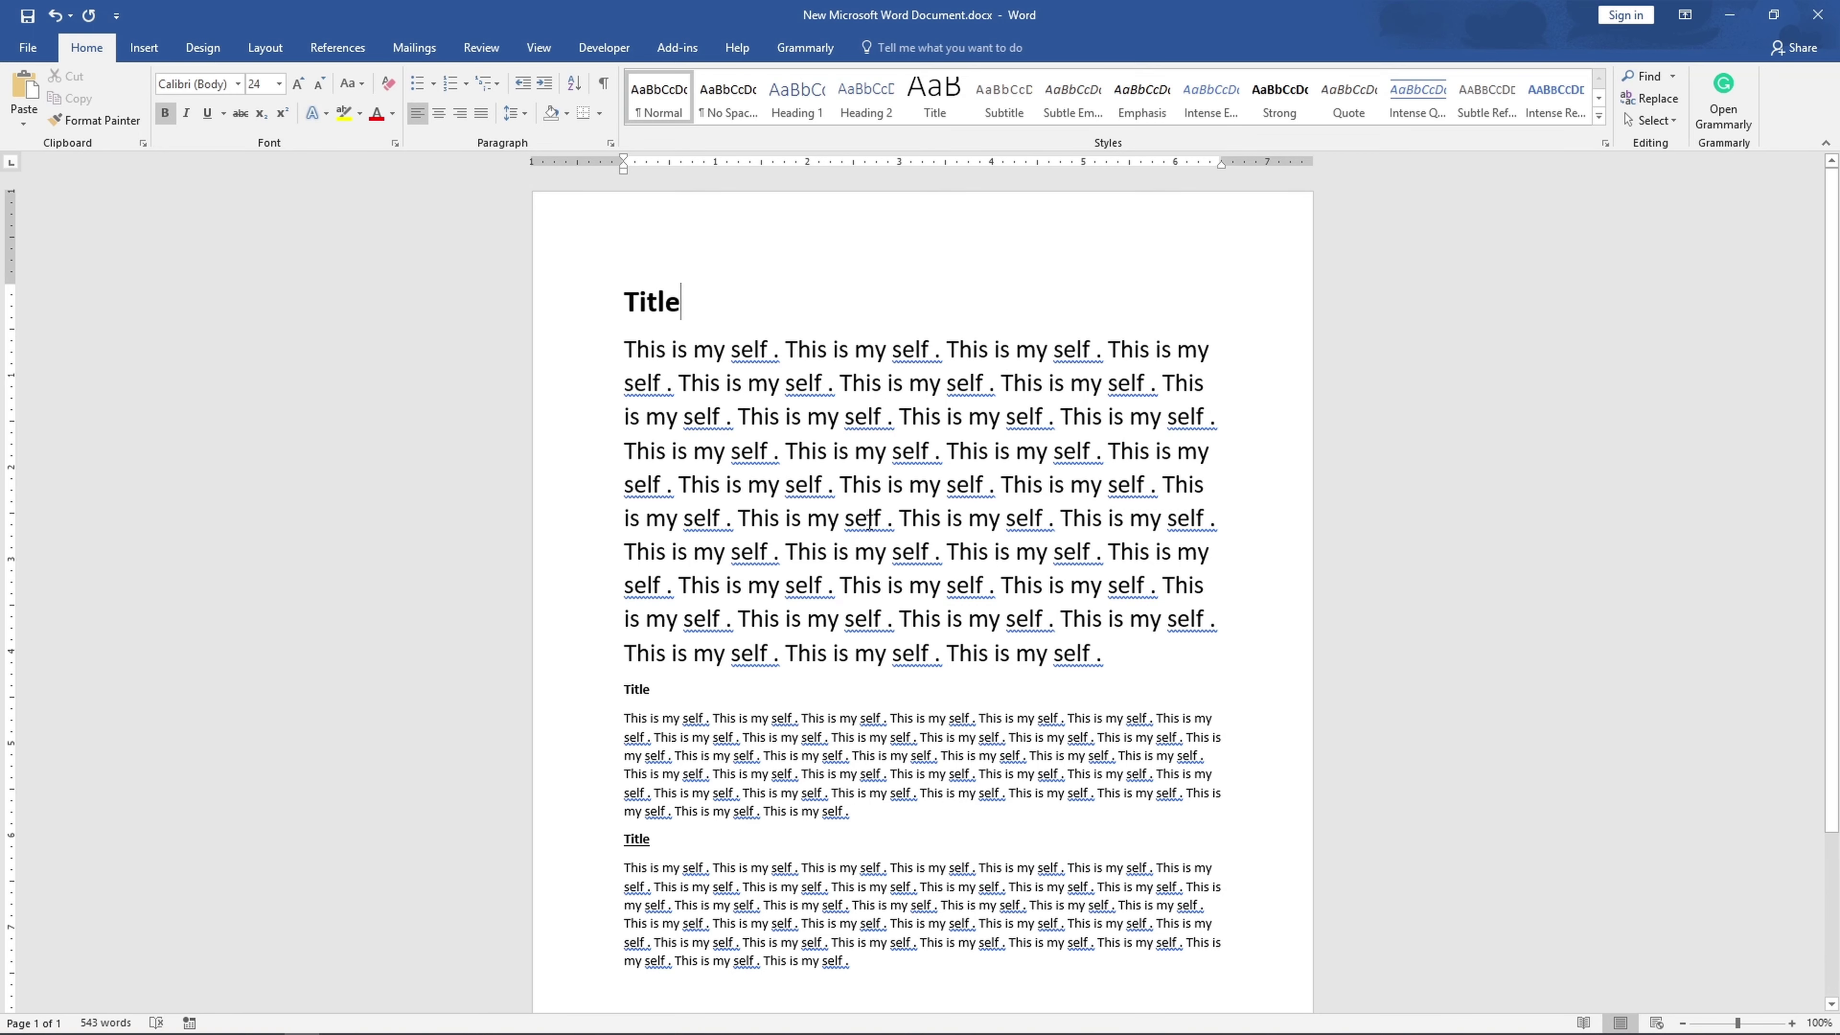
Apply the Heading 1 style to the first "Title" line and the Normal style to the body paragraph below it.
scroll(869, 522, "down", 3)
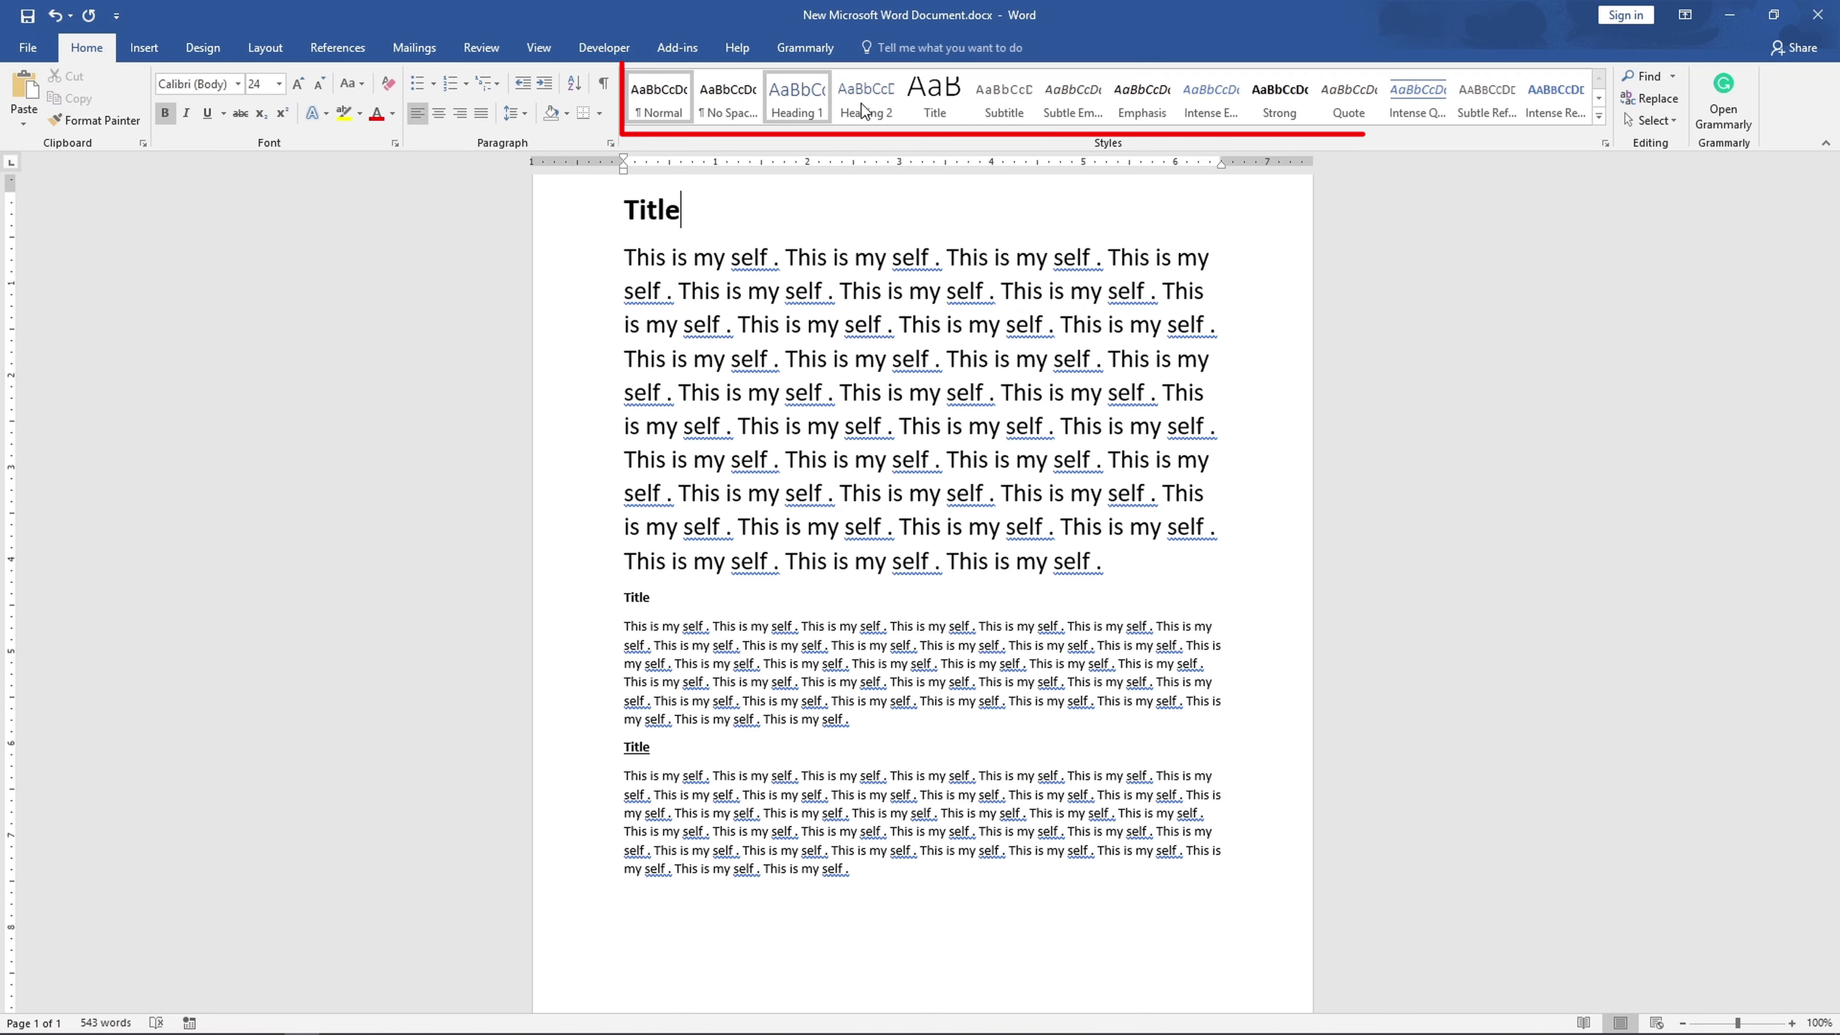
left_click(840, 362)
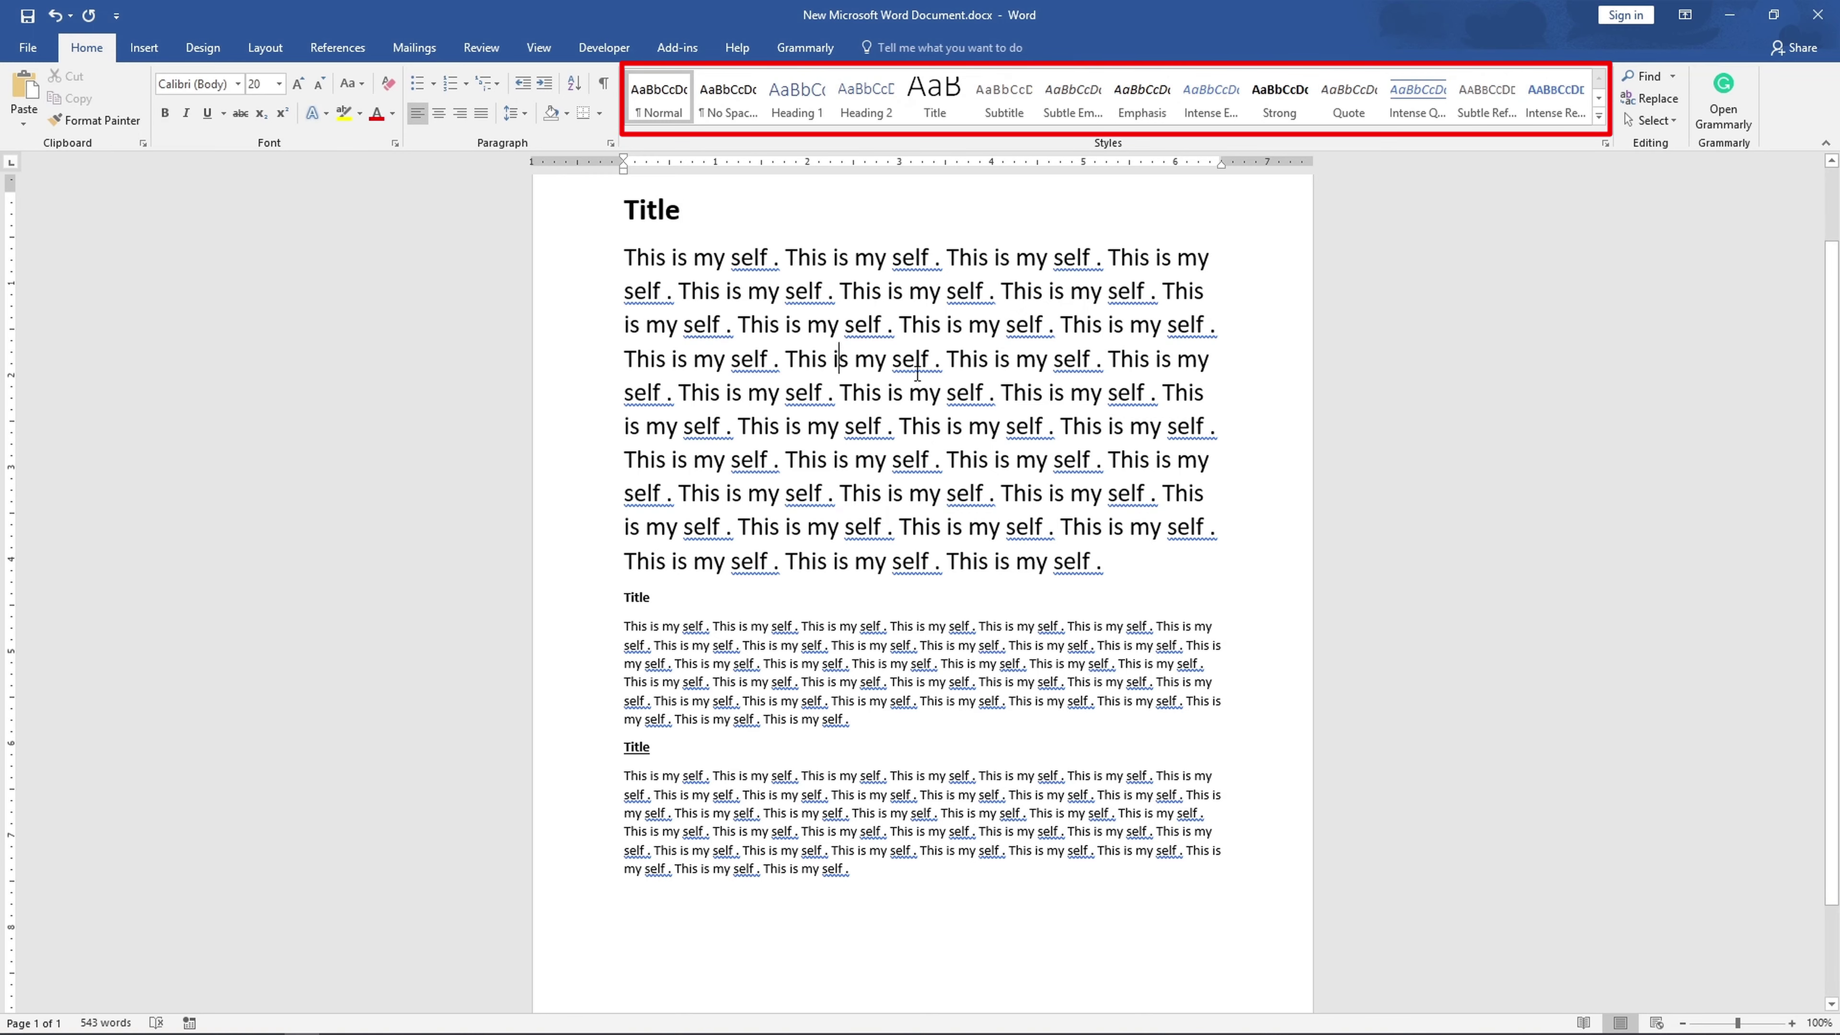
left_click(657, 210)
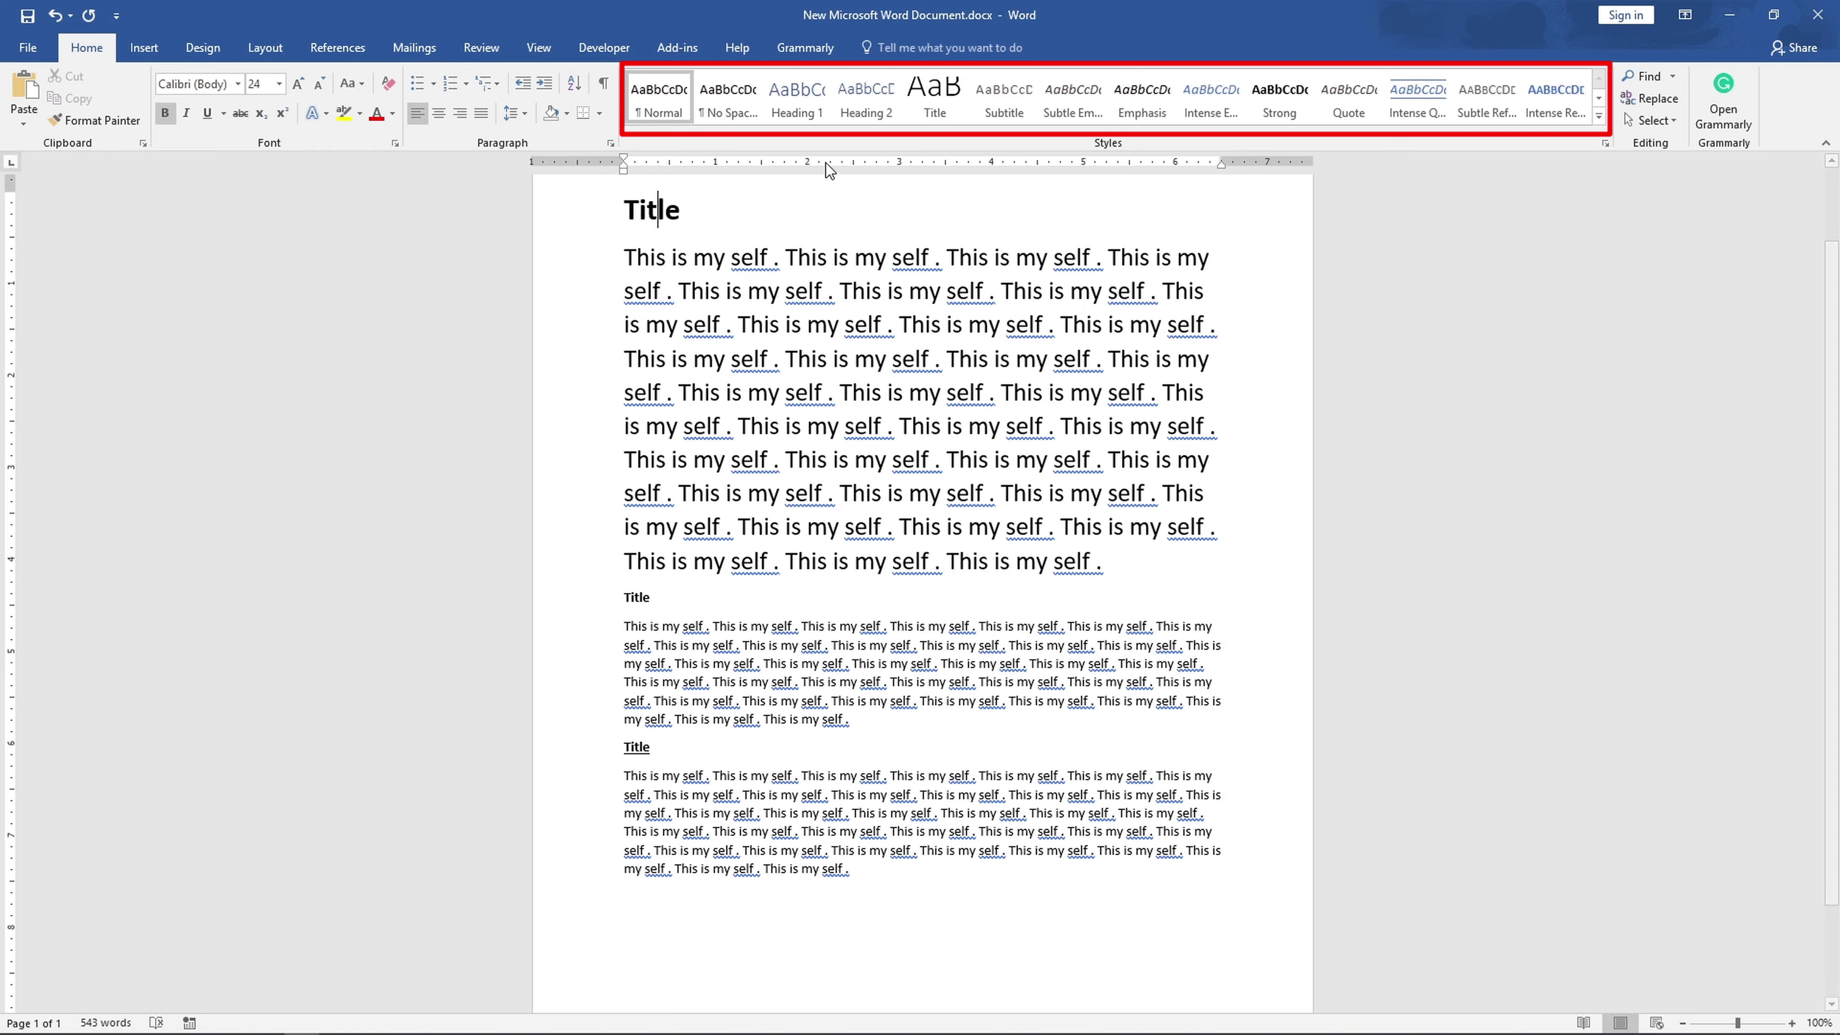
left_click(792, 96)
left_click(786, 316)
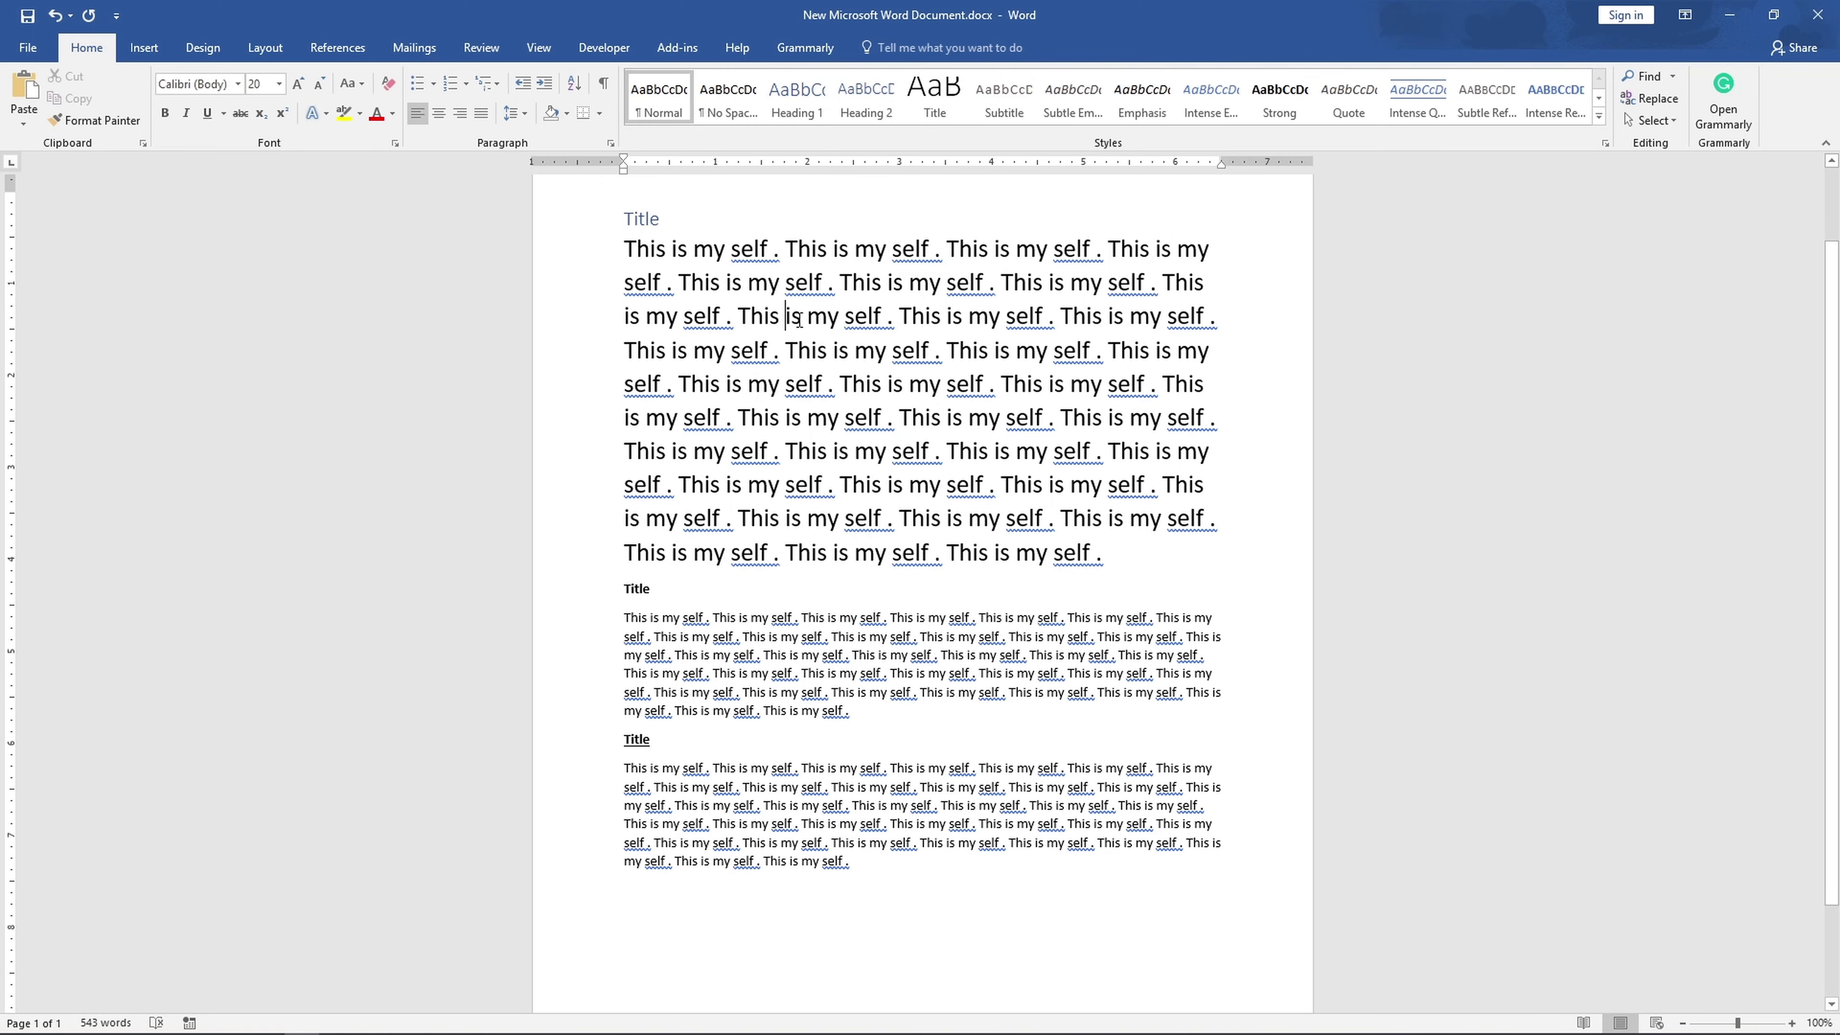
left_click(647, 102)
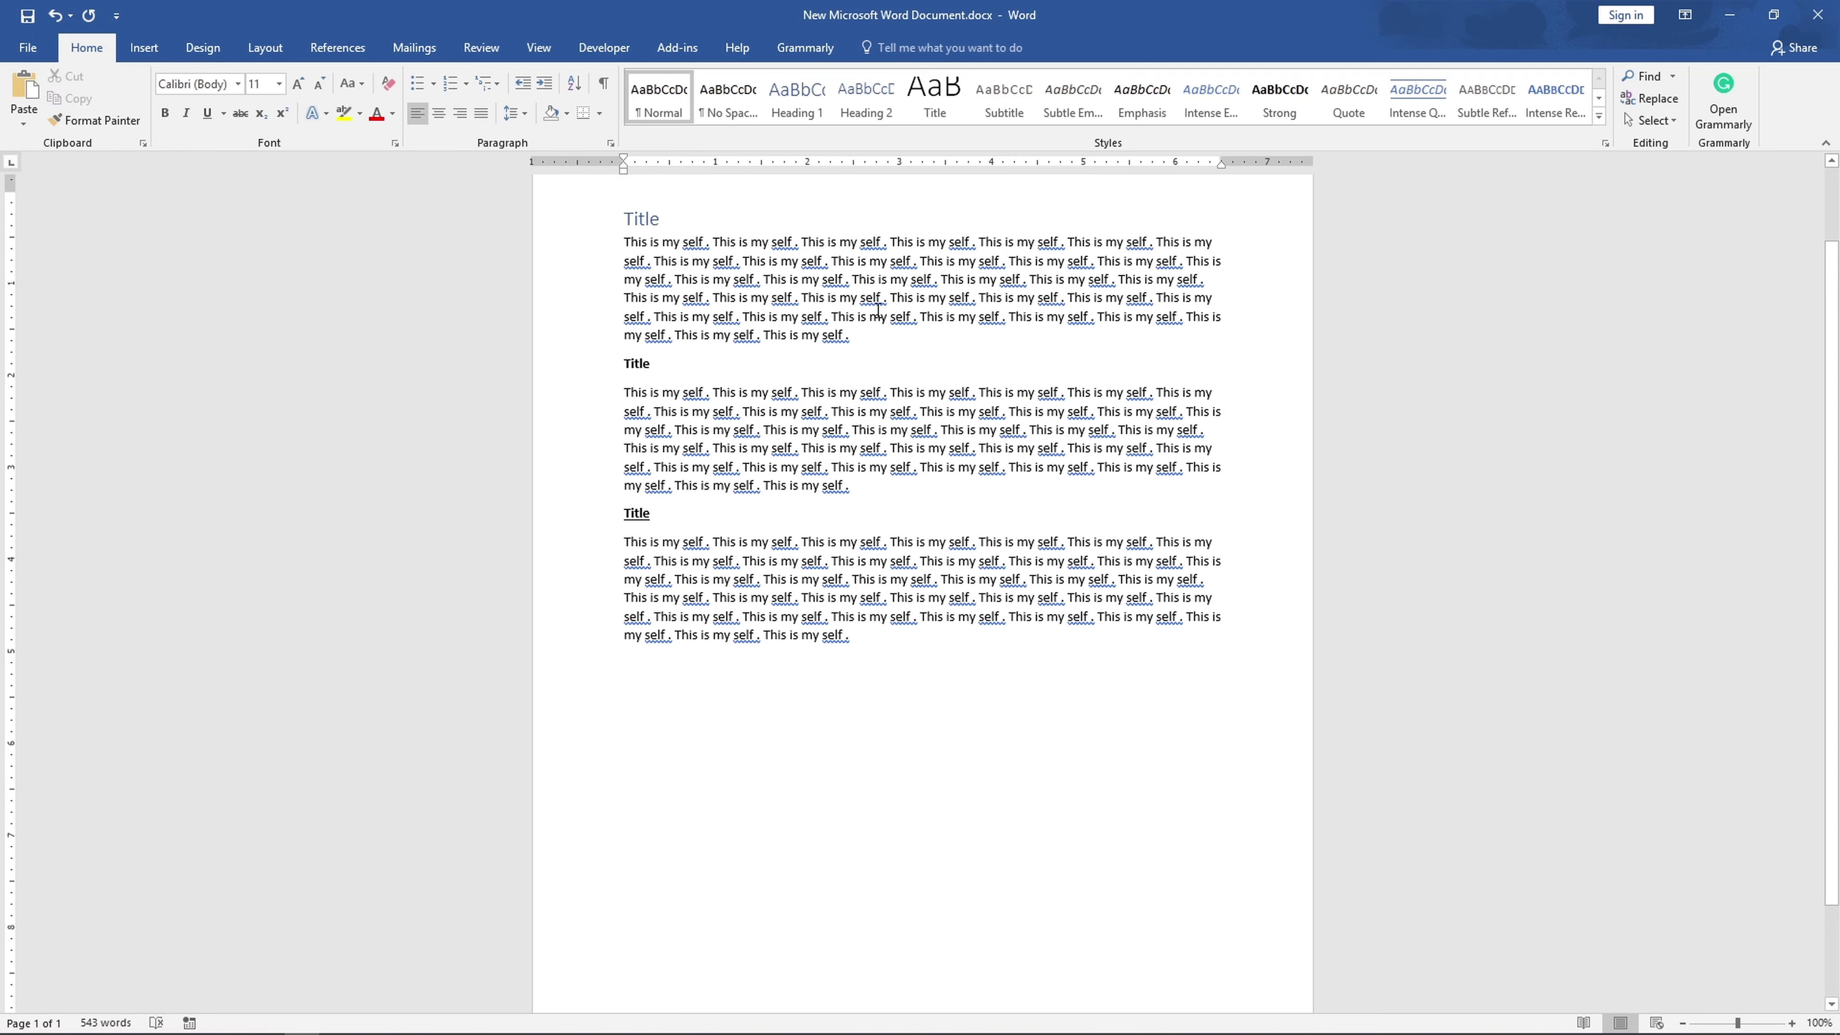
Try the Title, Emphasis and Intense Emphasis styles on the first "Title" line, finishing with the Strong style.
left_click(640, 219)
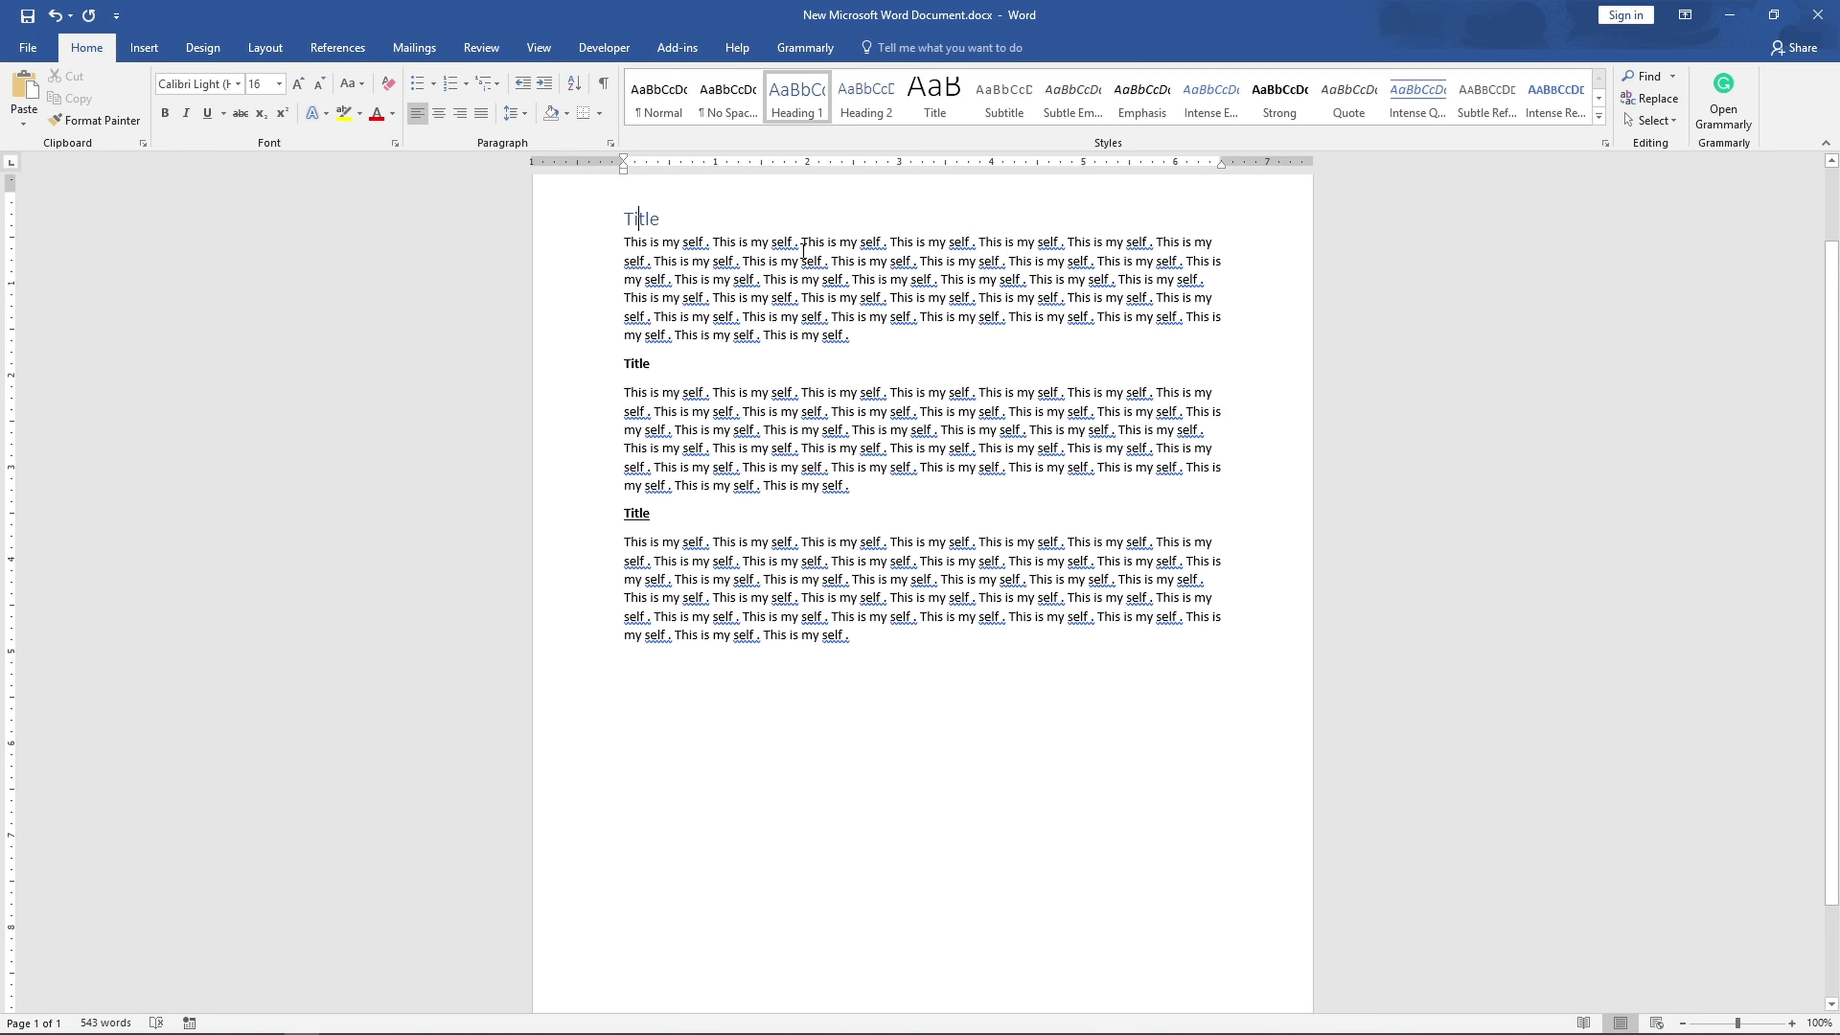
left_click(937, 98)
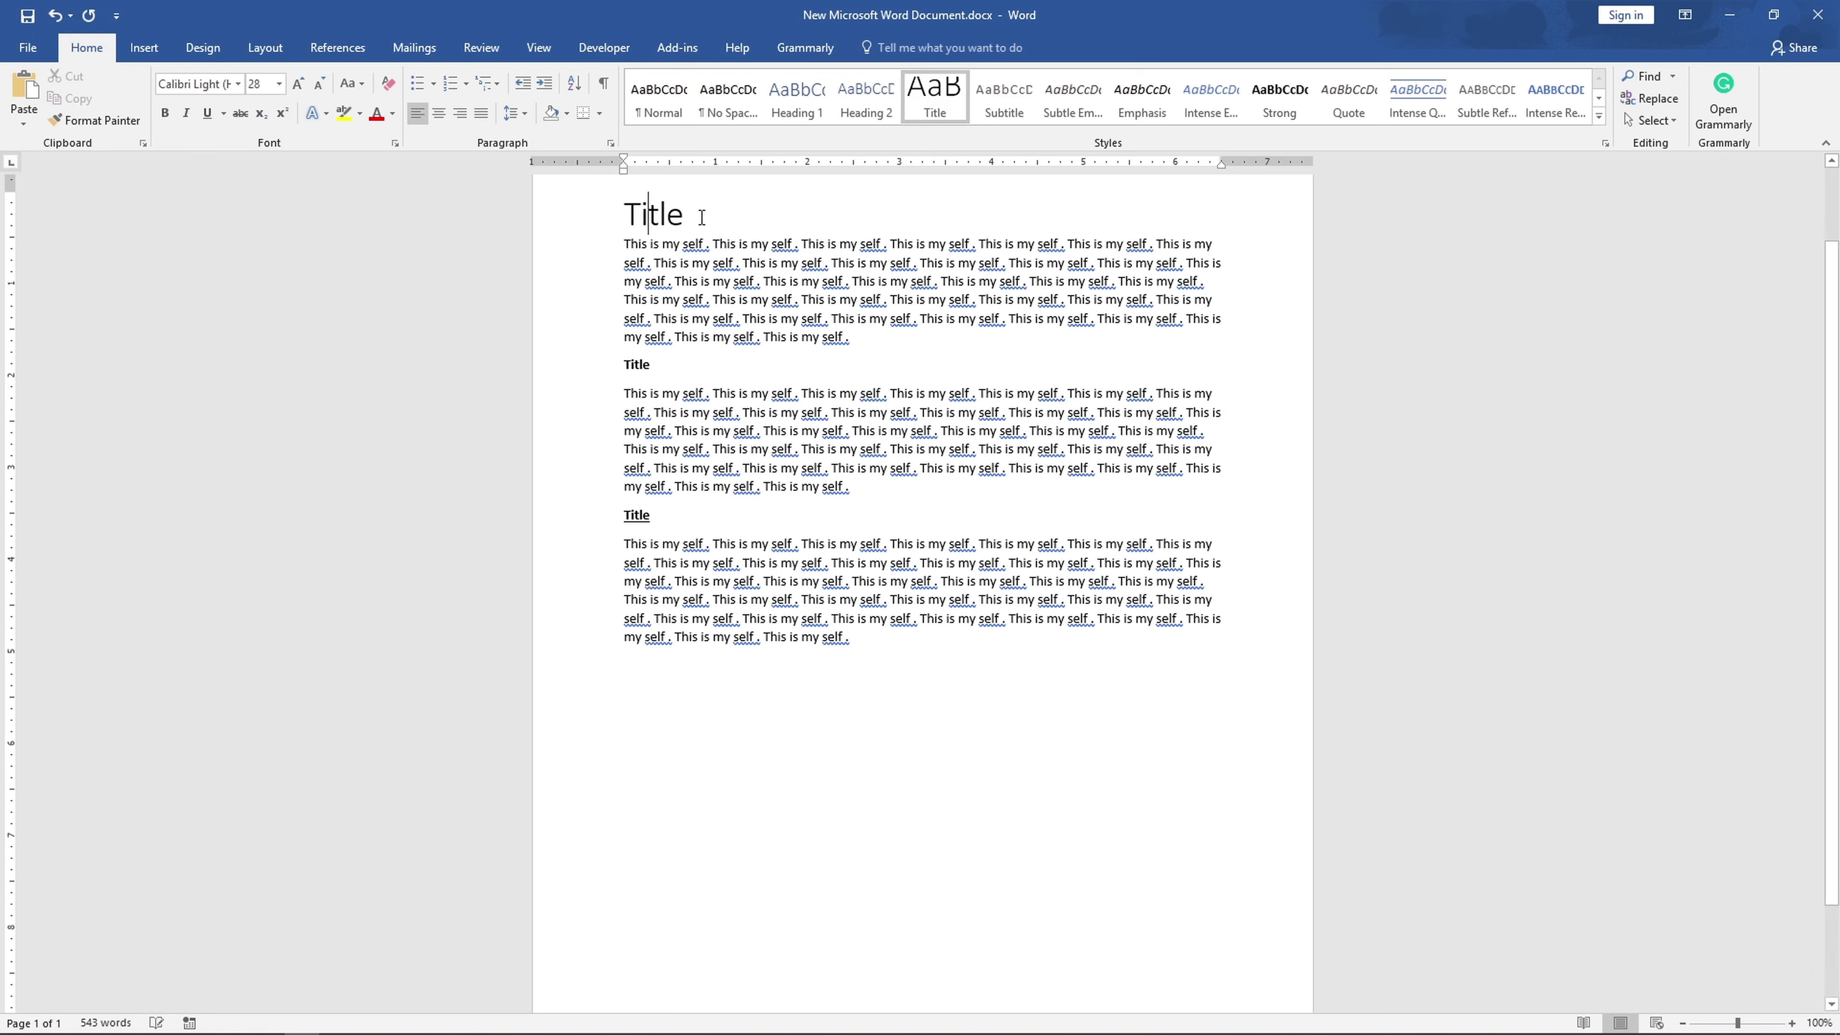
left_click(1155, 111)
left_click(1215, 100)
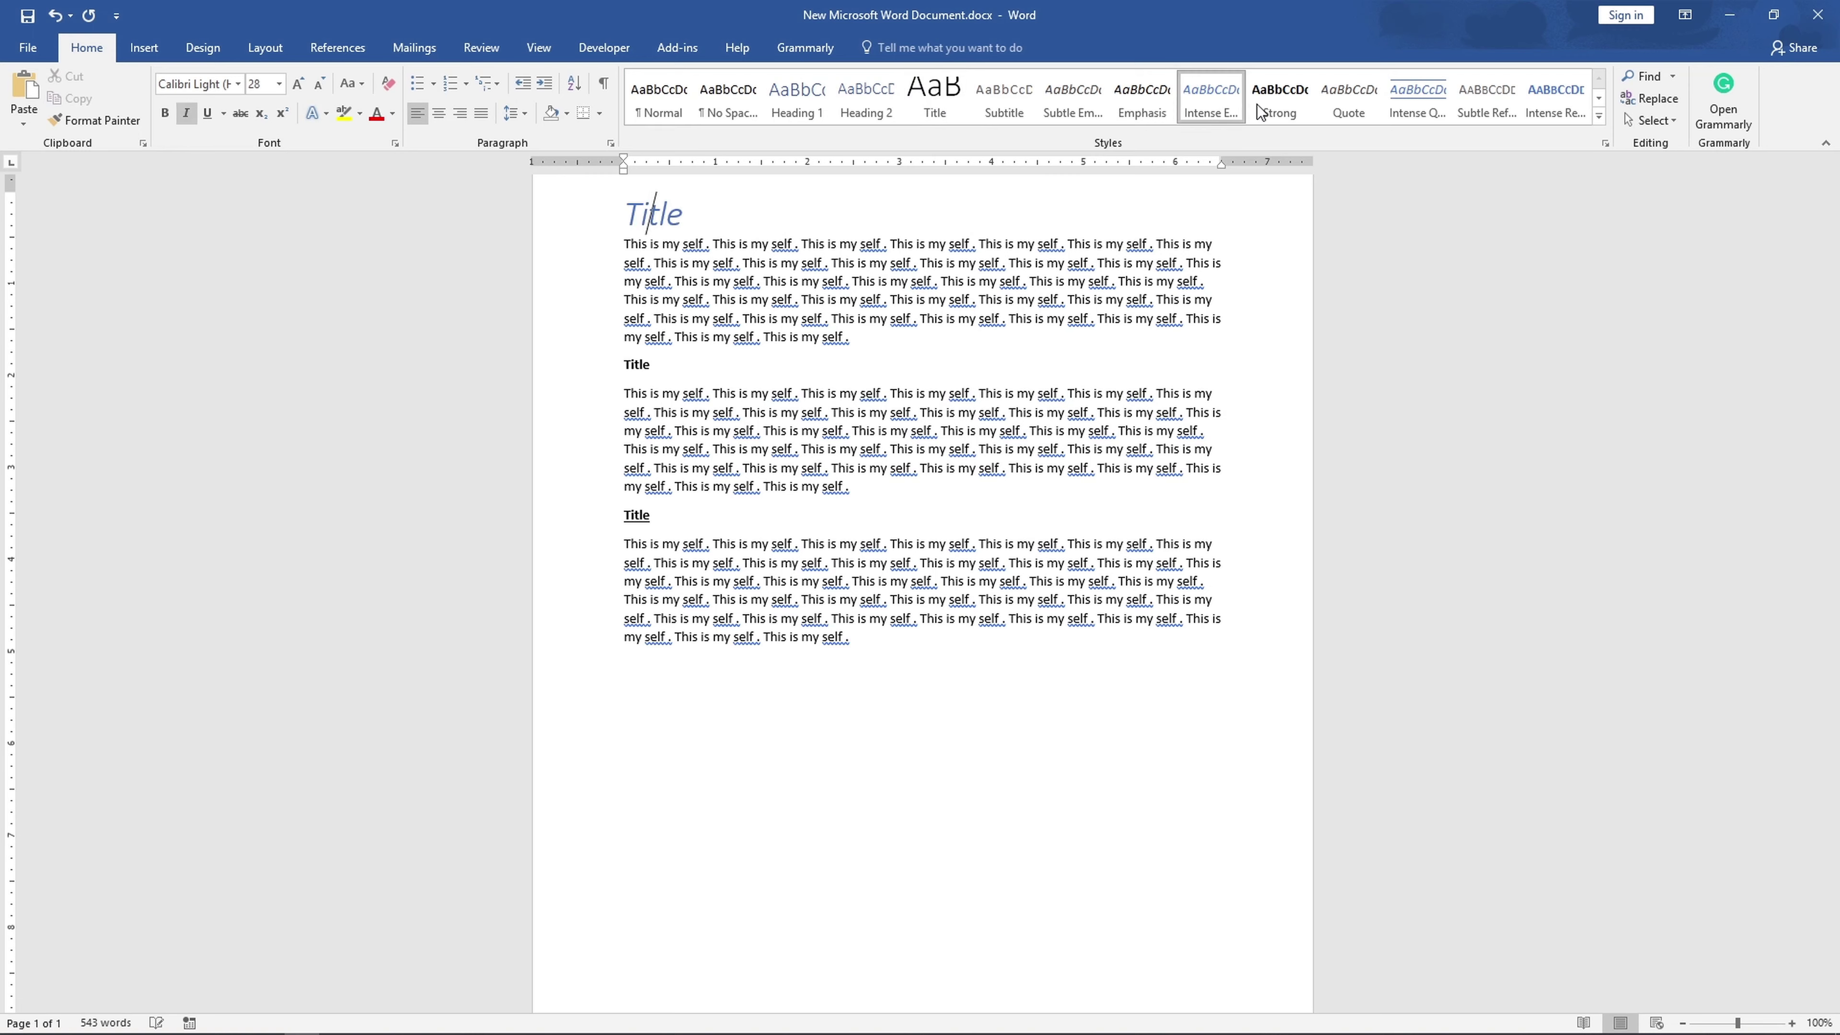
left_click(1280, 98)
left_click(1066, 434)
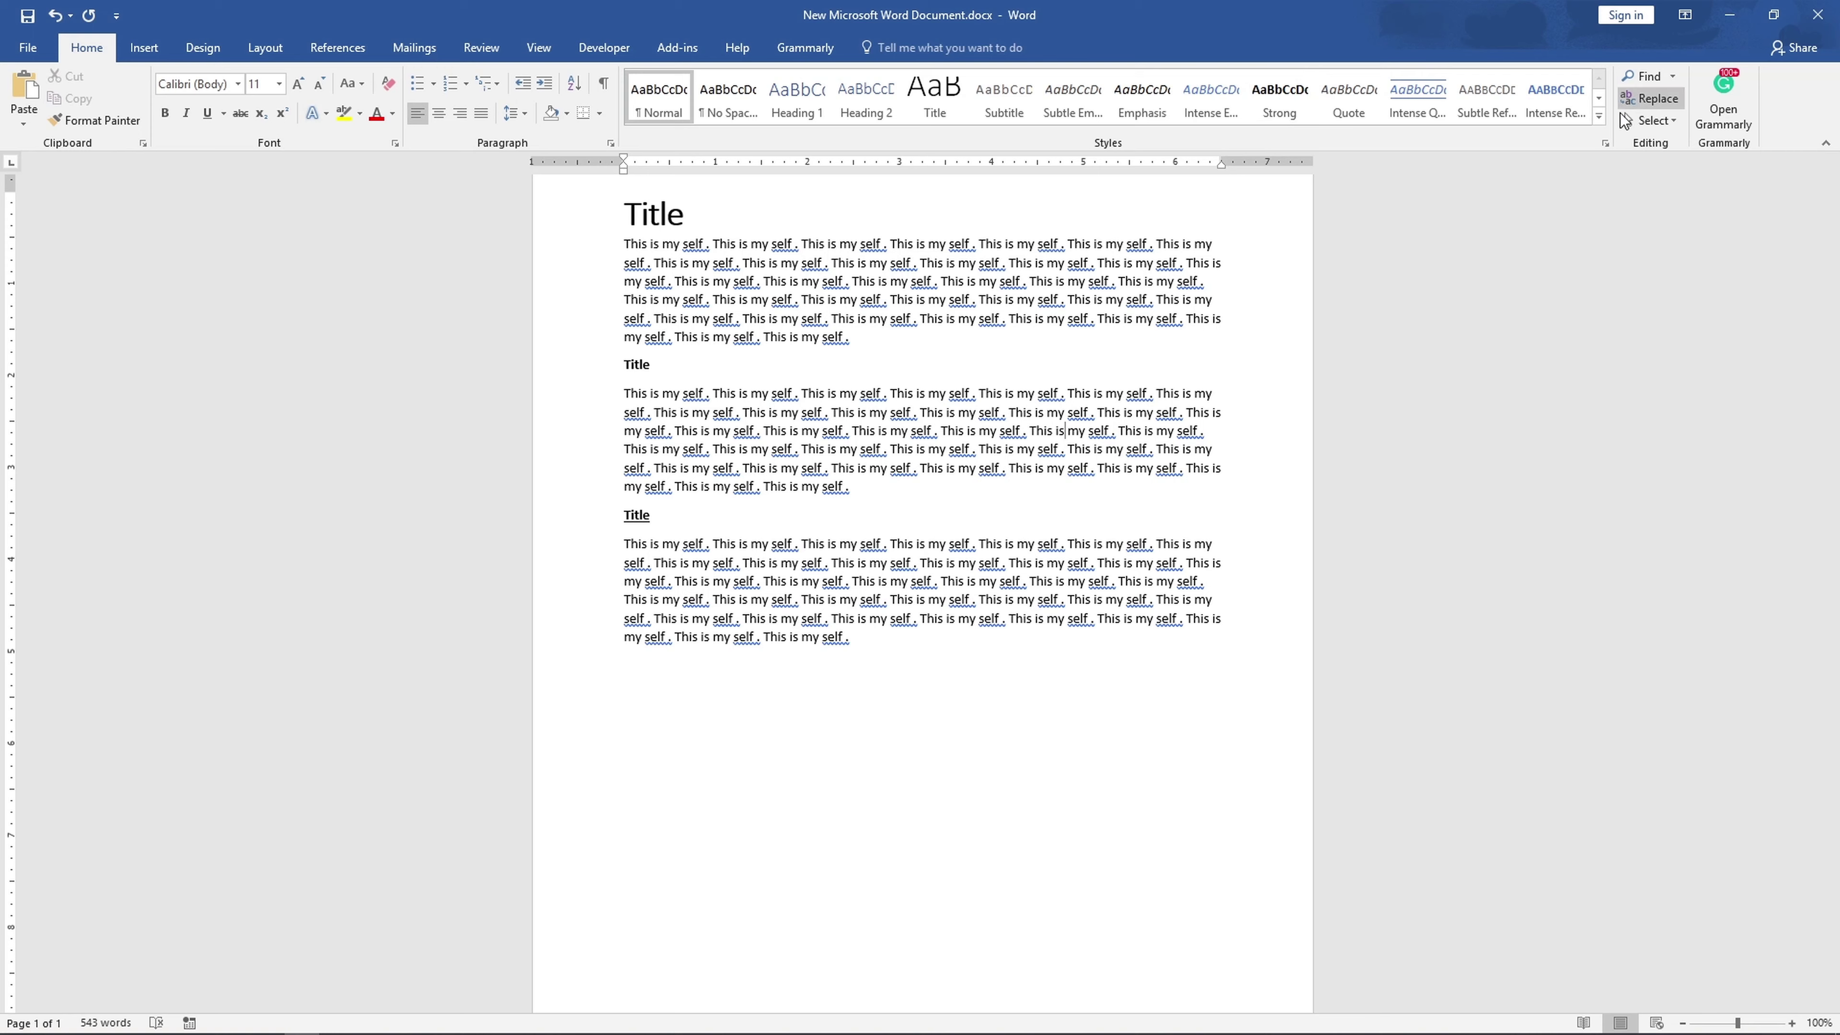
Browse the remaining quick styles and the style commands in the expanded style gallery.
left_click(1598, 98)
left_click(658, 98)
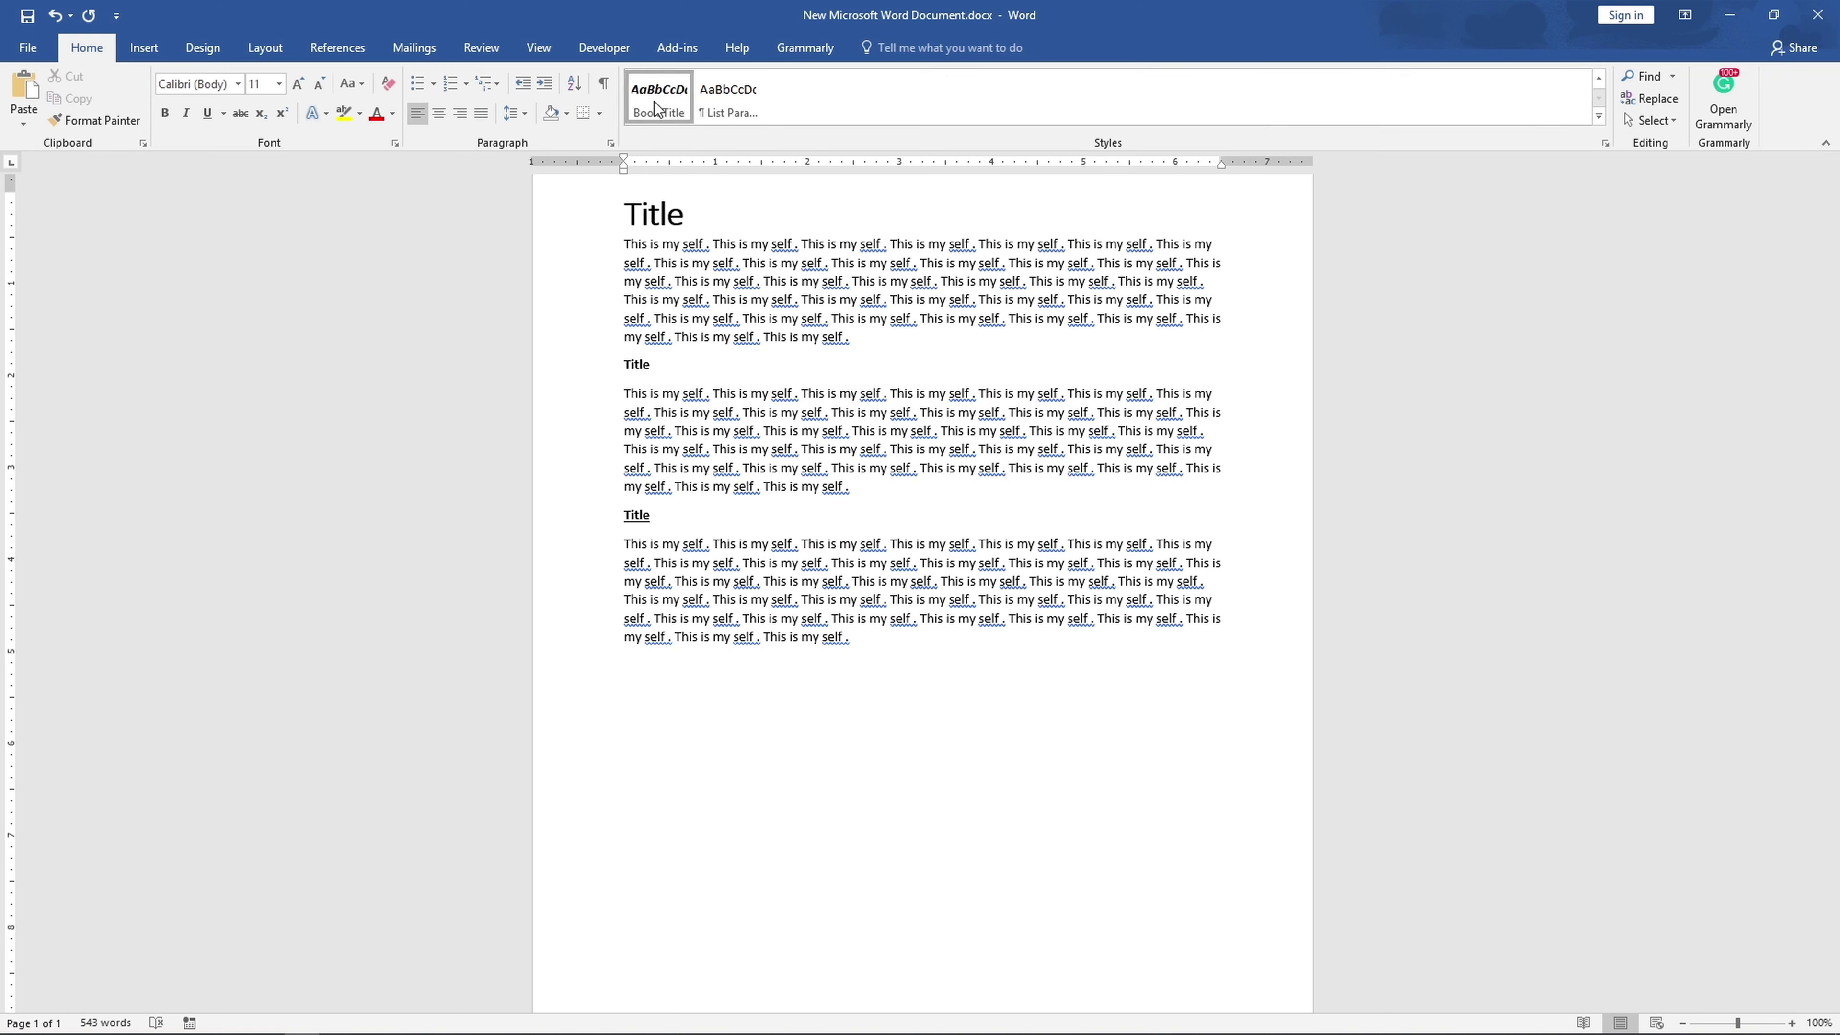
left_click(667, 213)
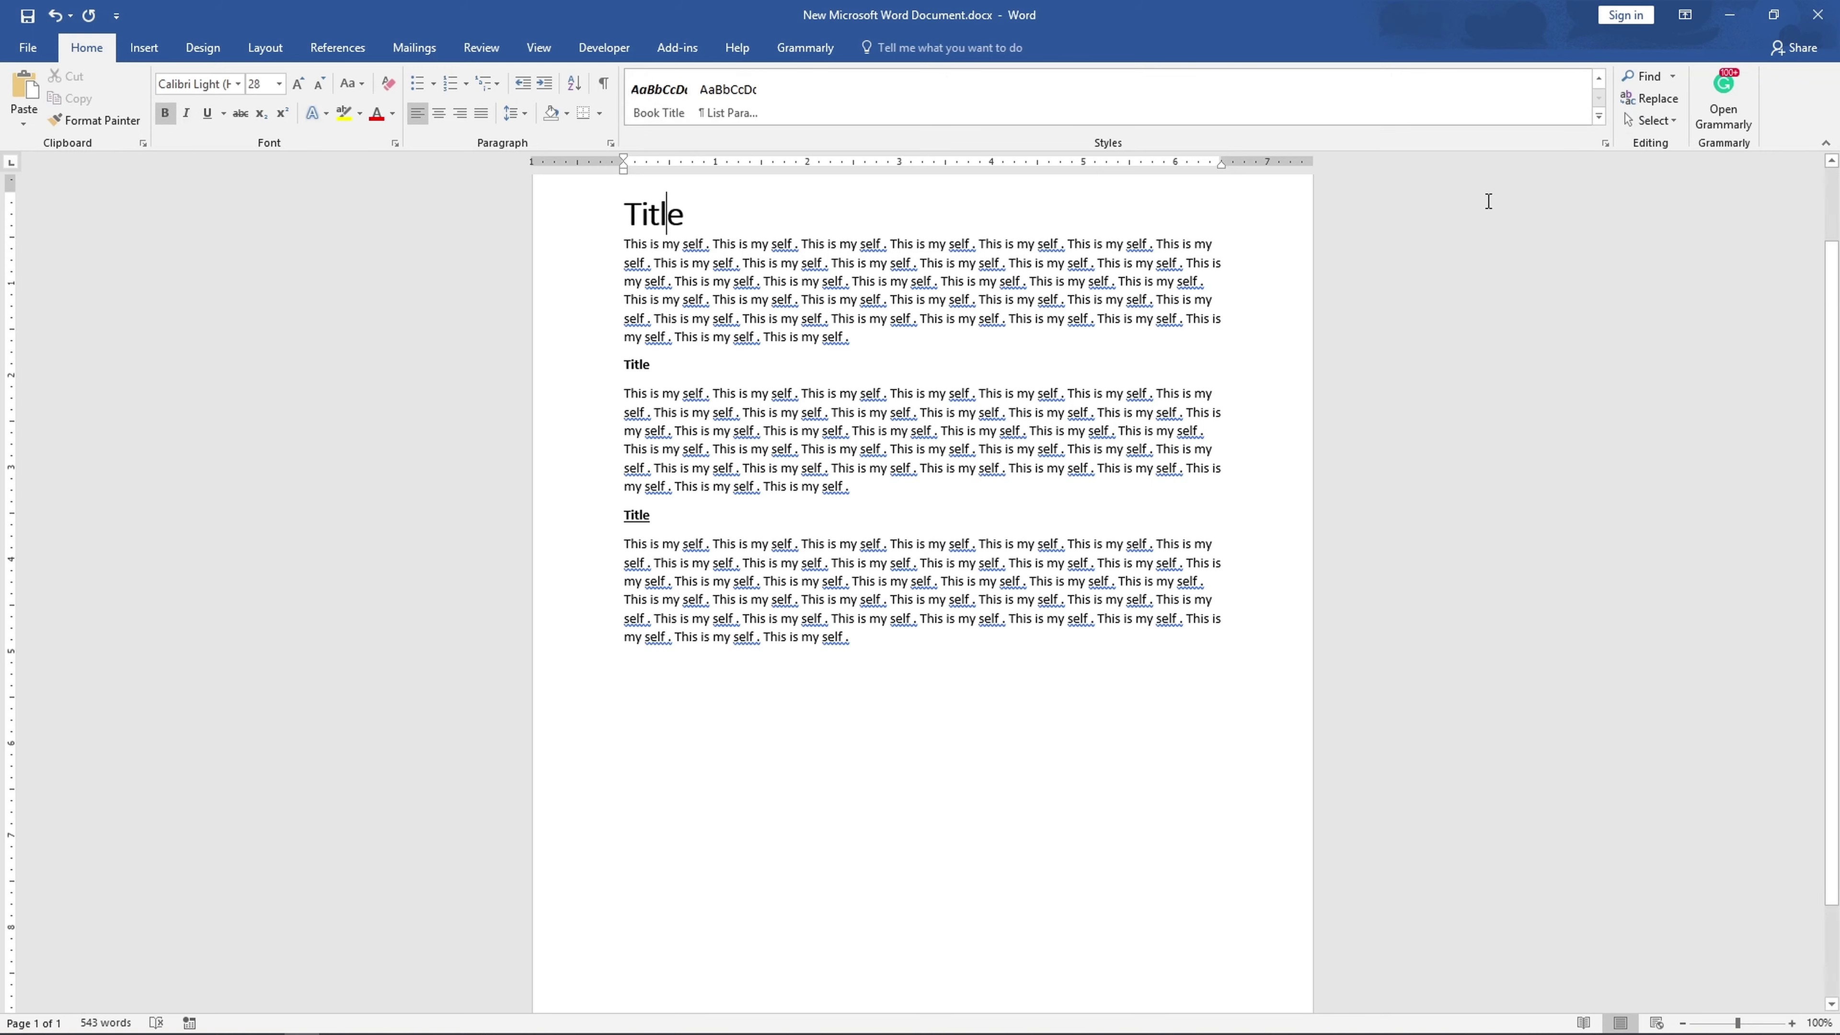
left_click(1598, 119)
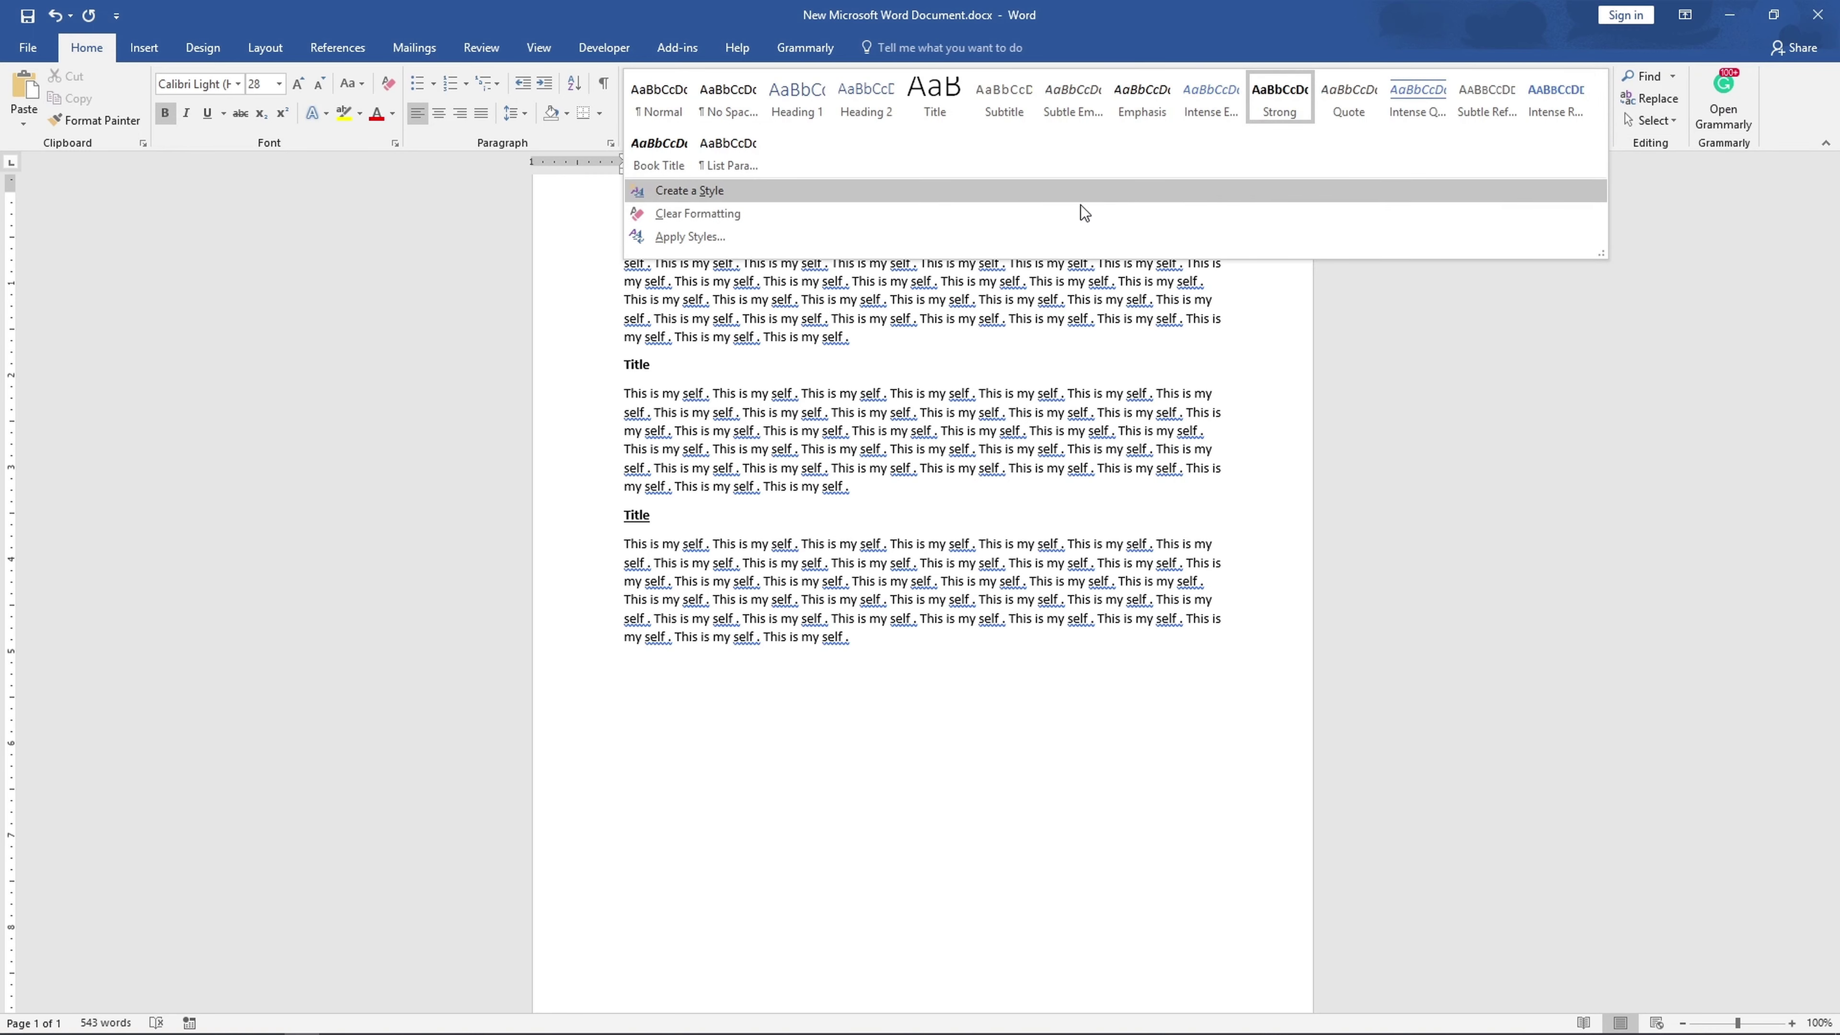
left_click(1650, 165)
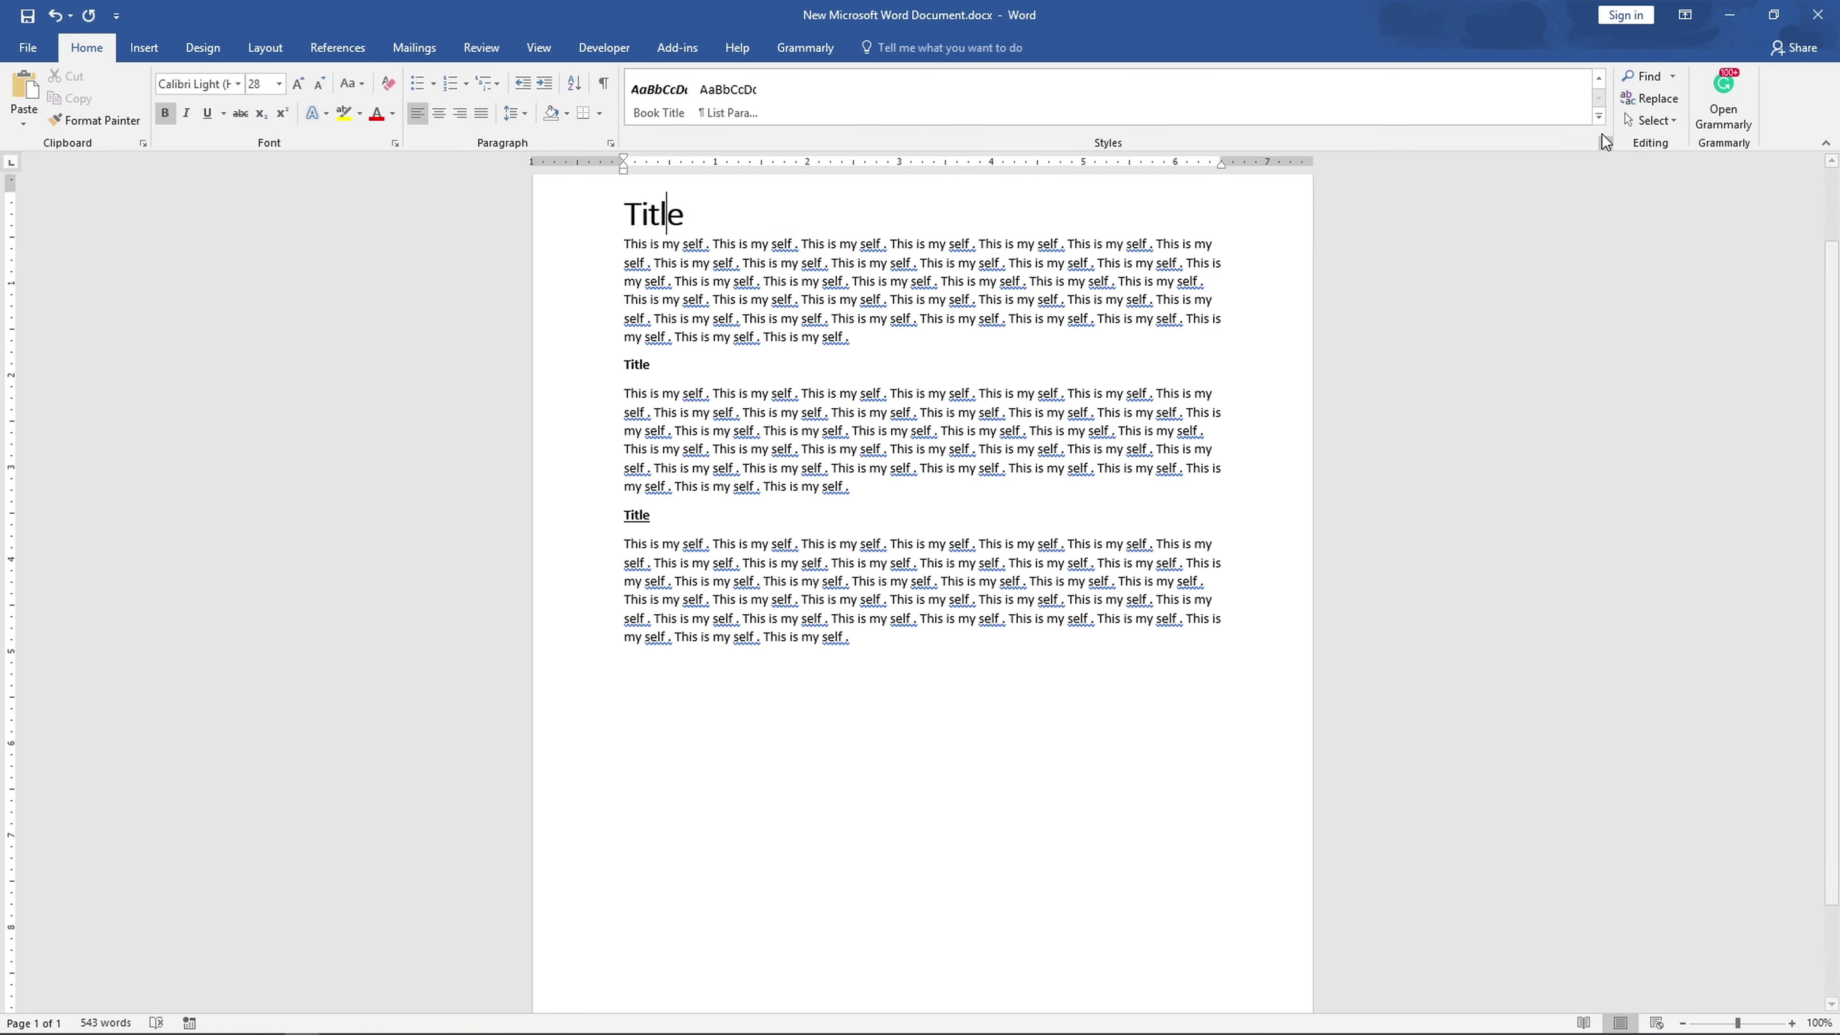
Configure the Styles pane to show all styles, keeping the list sorted As Recommended.
left_click(1607, 143)
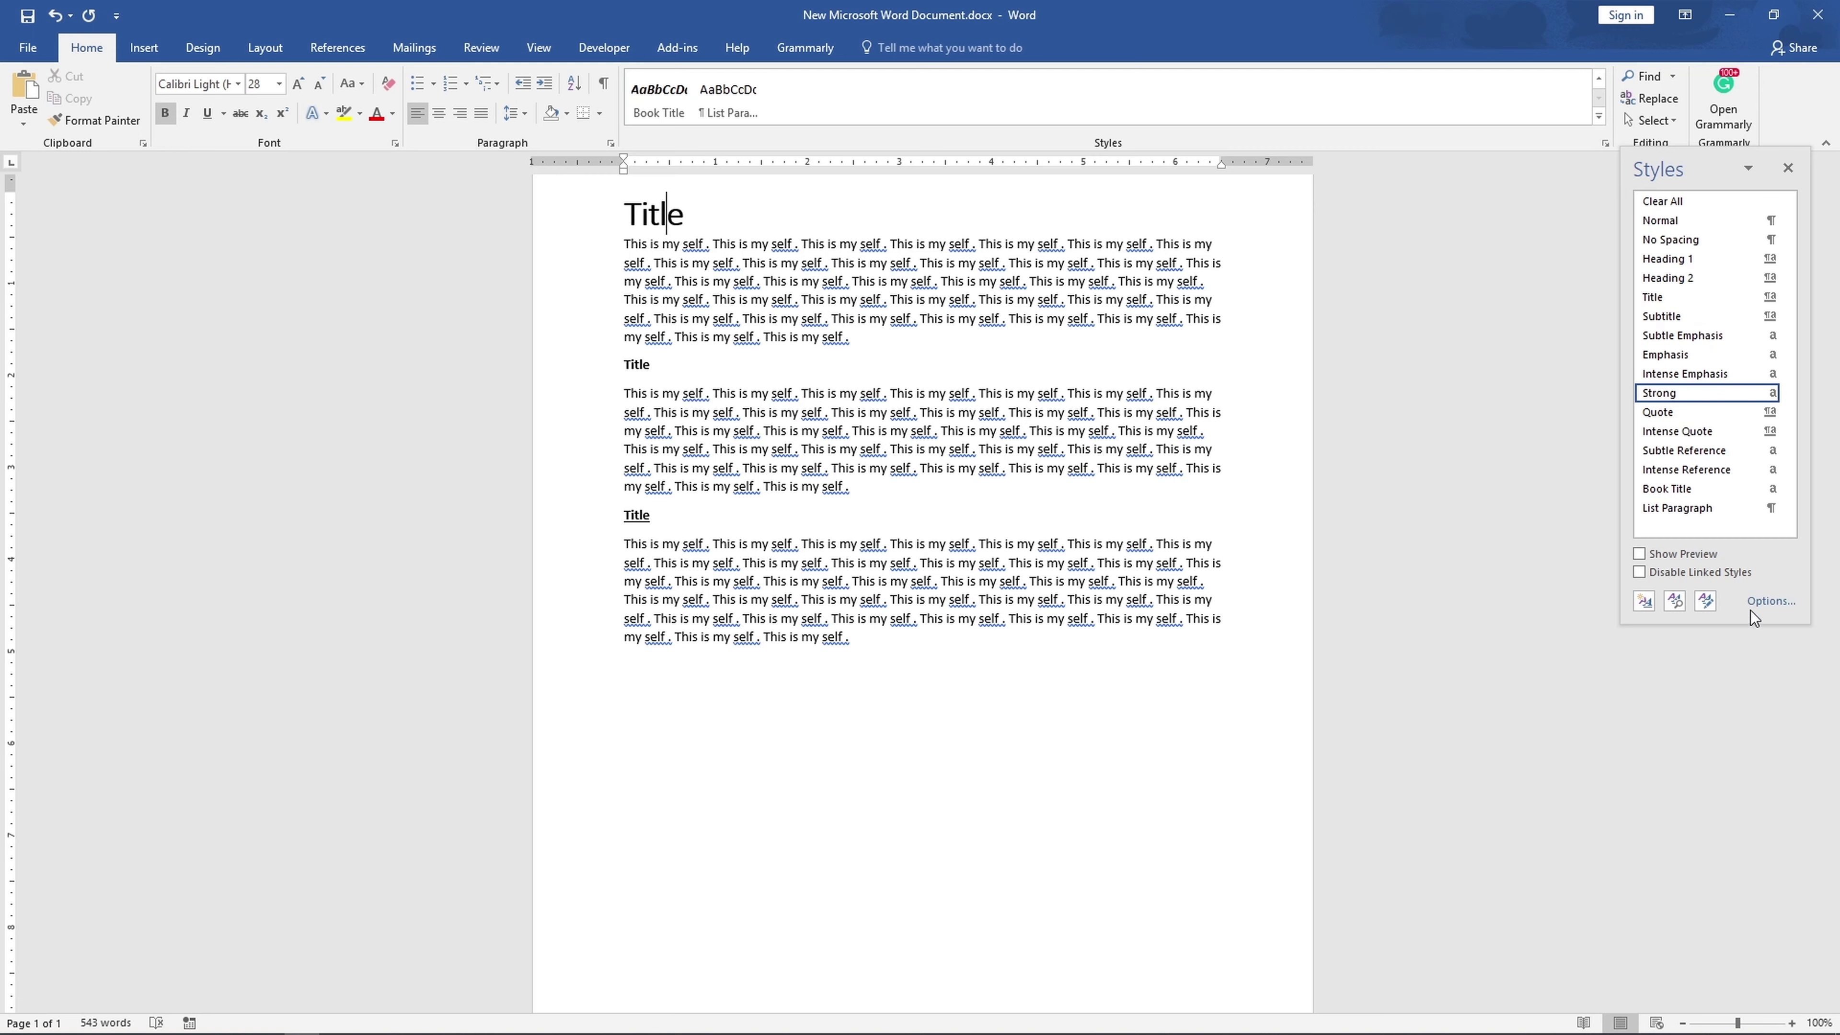
left_click(1768, 601)
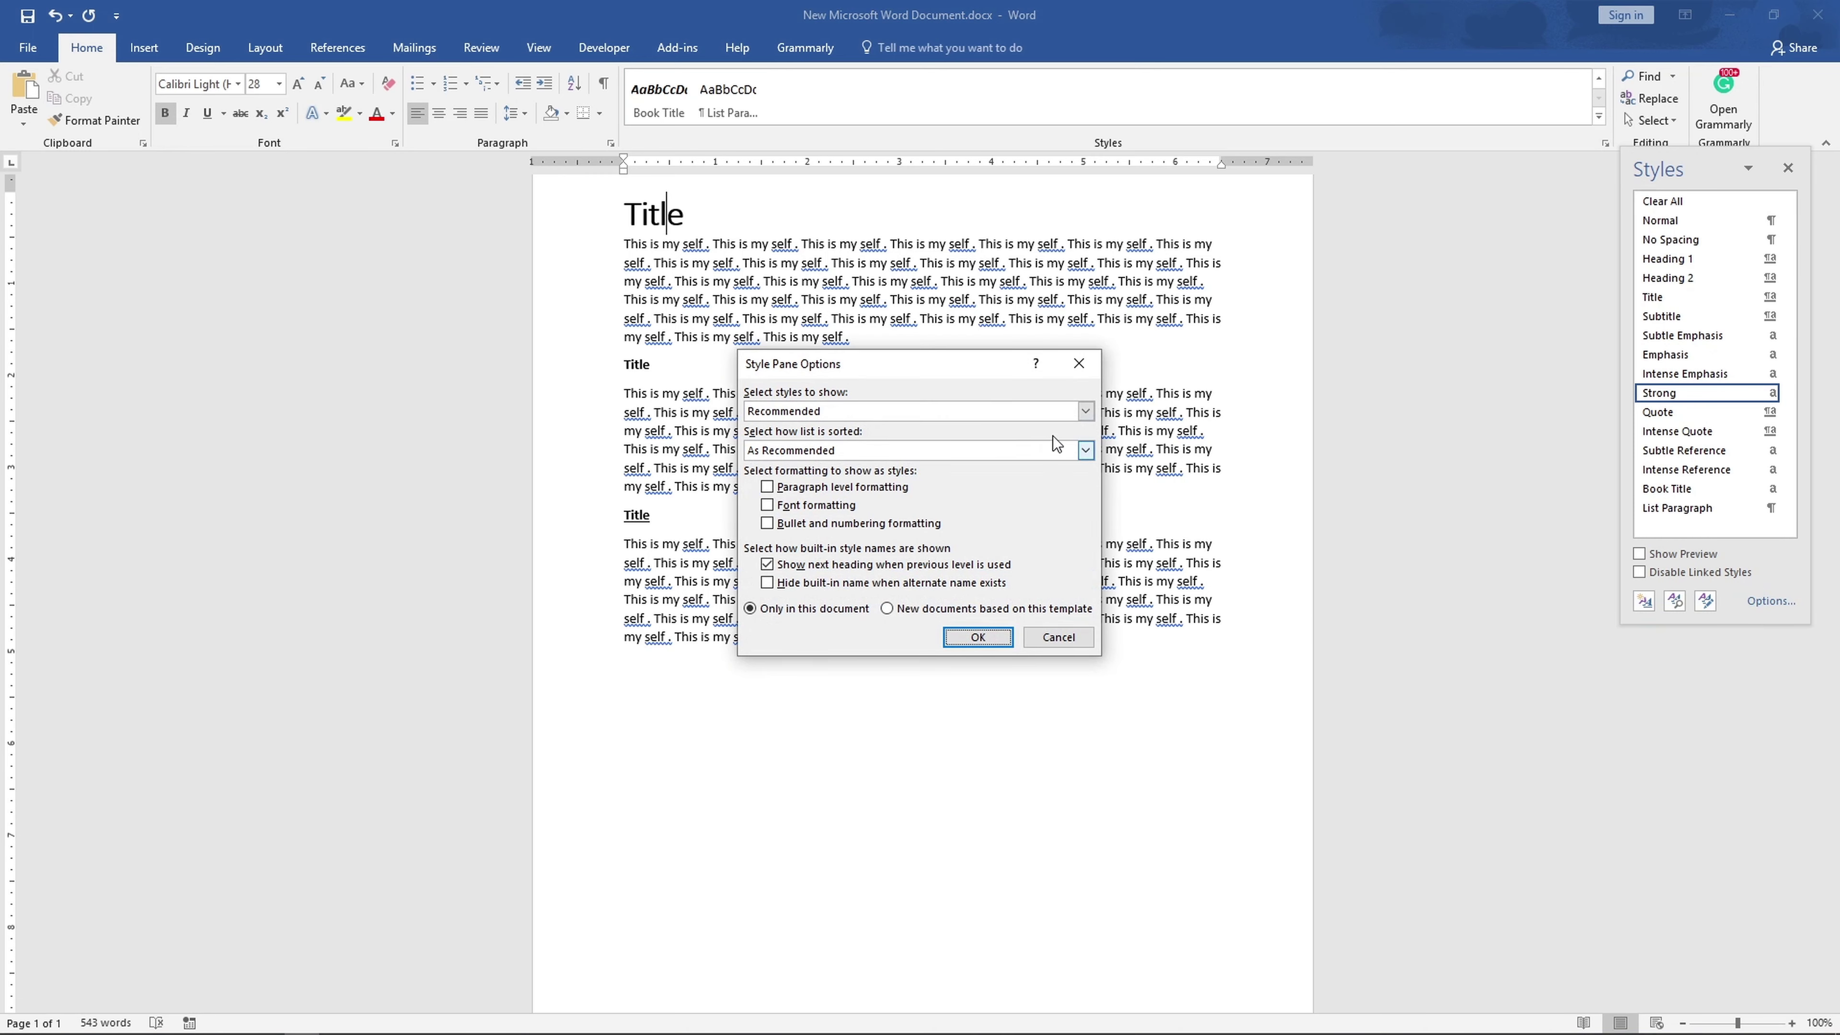
left_click(1085, 411)
left_click(933, 468)
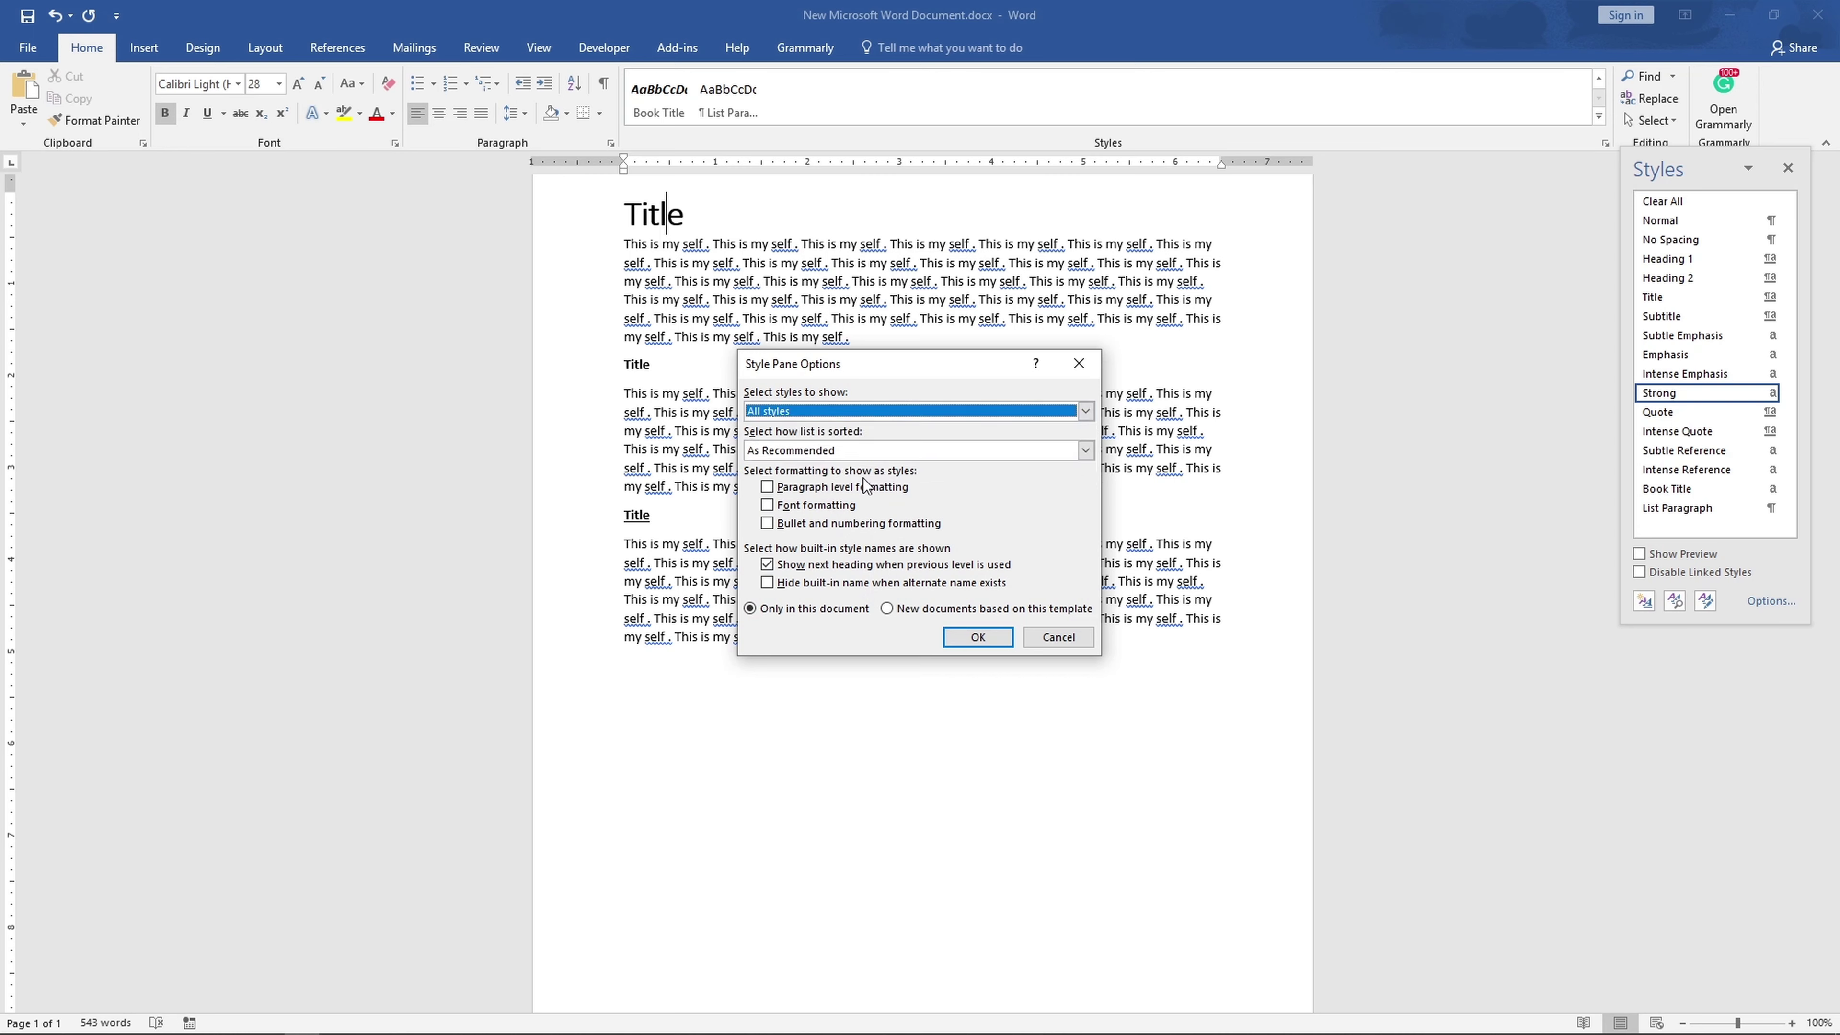
left_click(1086, 457)
left_click(1086, 457)
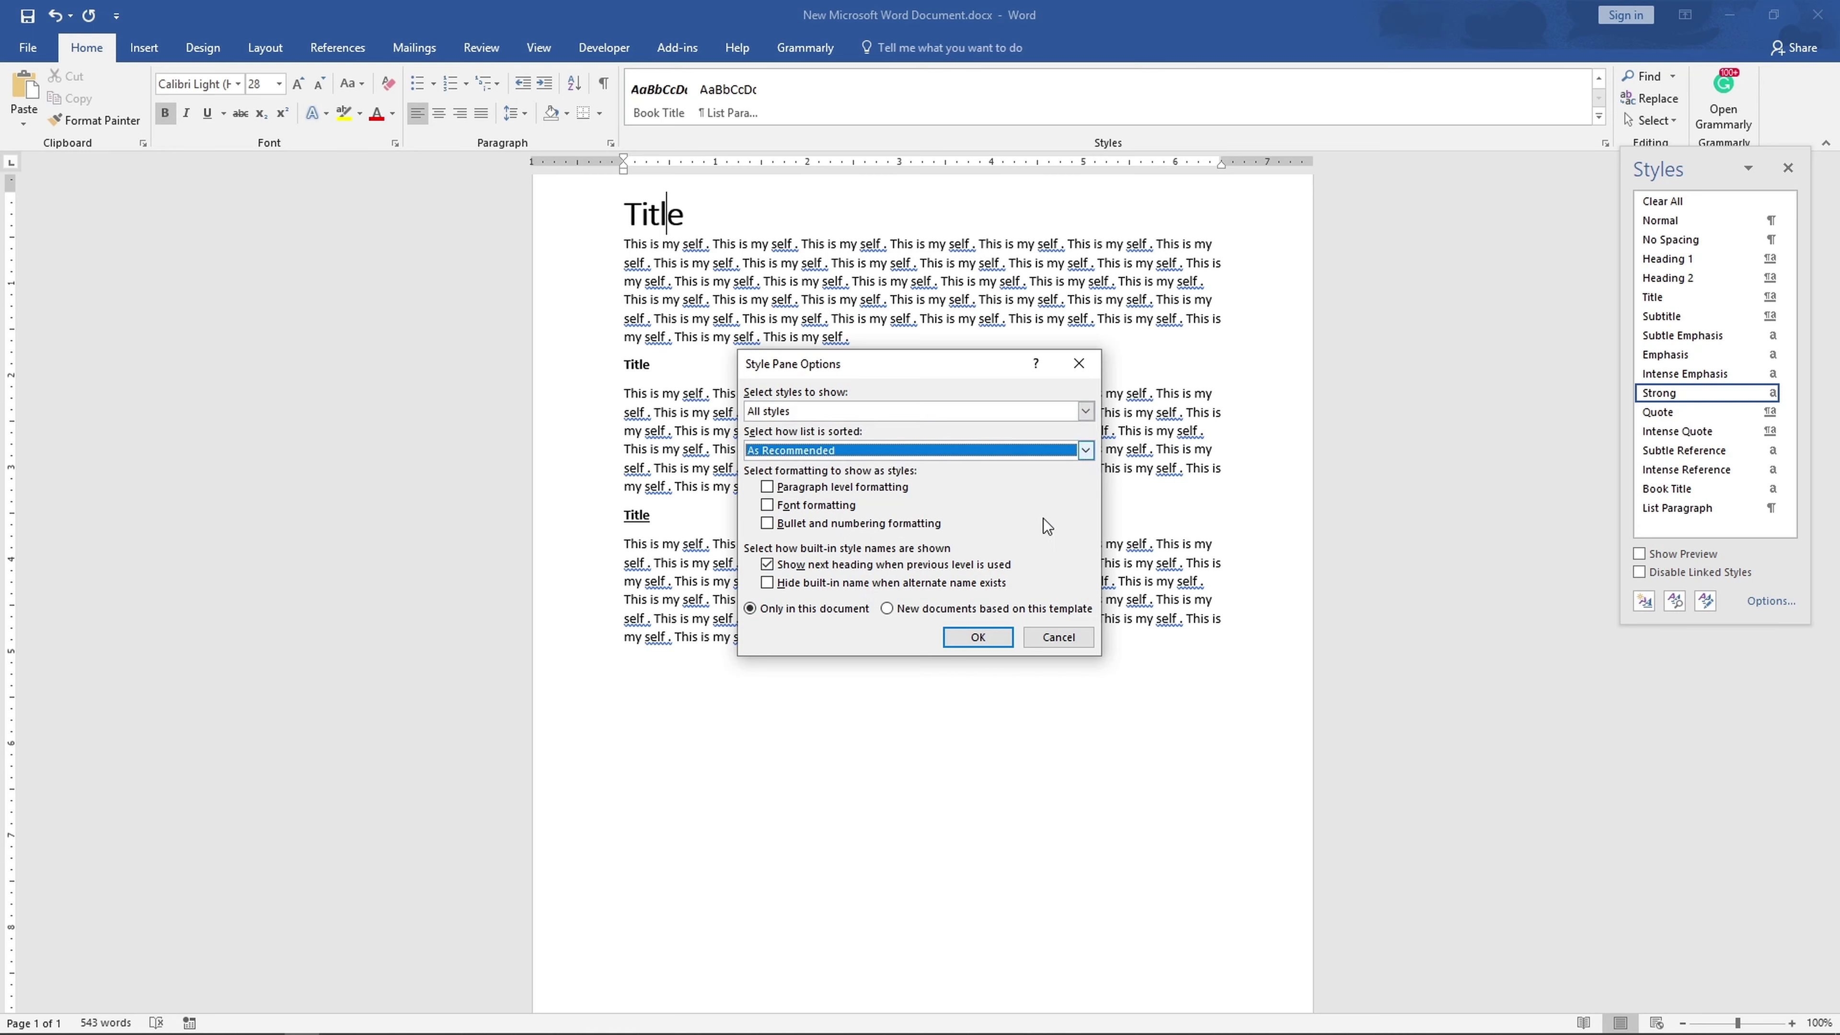
left_click(978, 637)
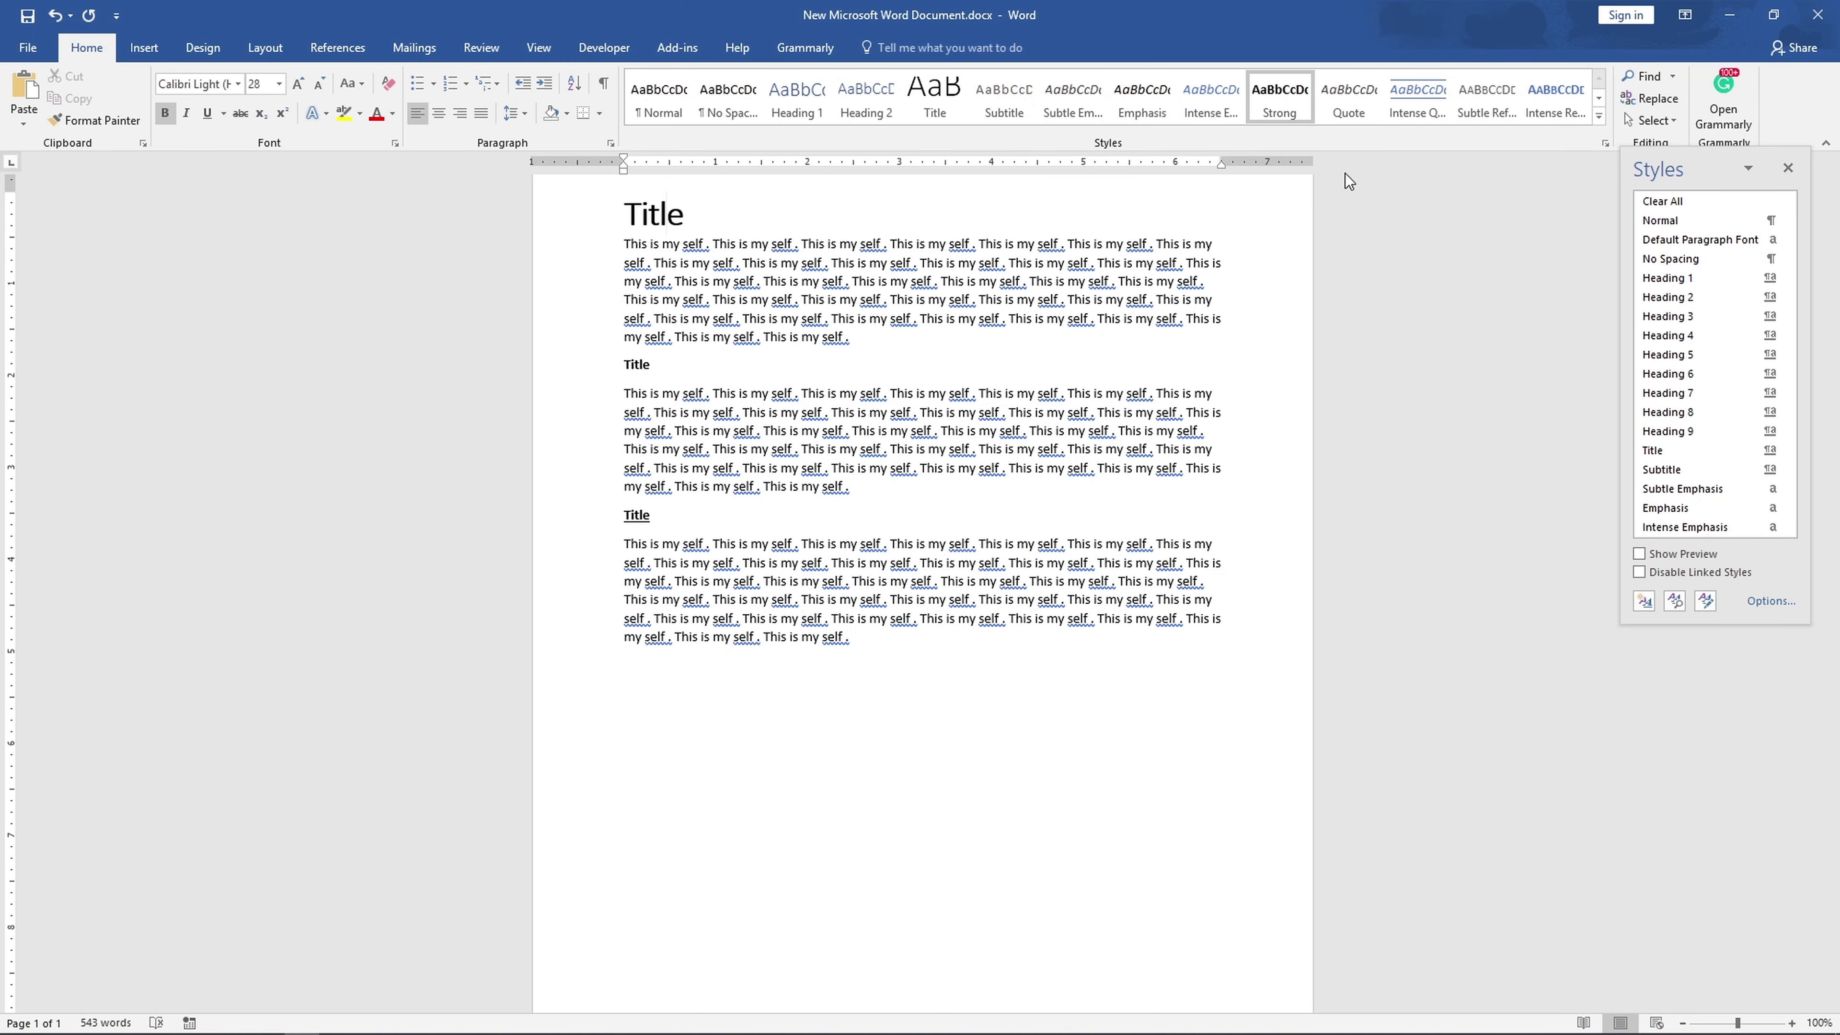
Try Heading 2 on the first "Title" line, and apply the Heading 1 style to both the first and second "Title" lines.
left_click(821, 105)
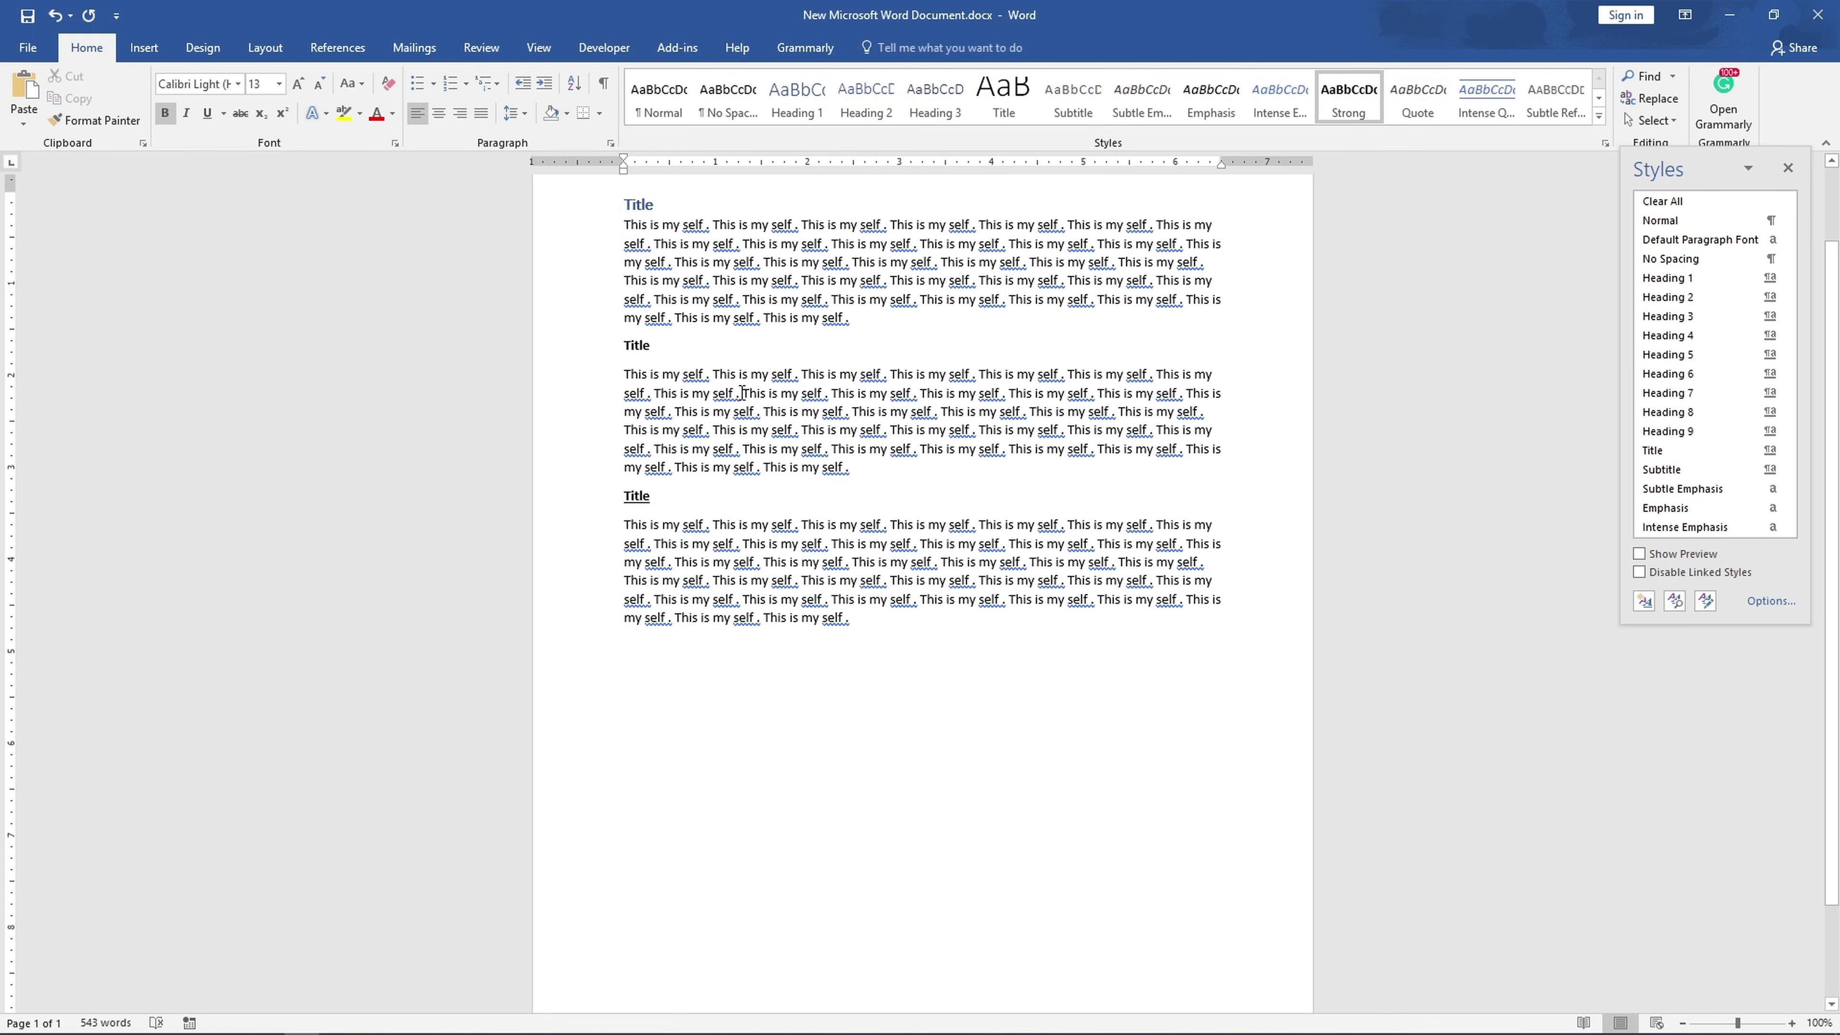
left_click(766, 352)
scroll(767, 355, "up", 2)
left_click(635, 295)
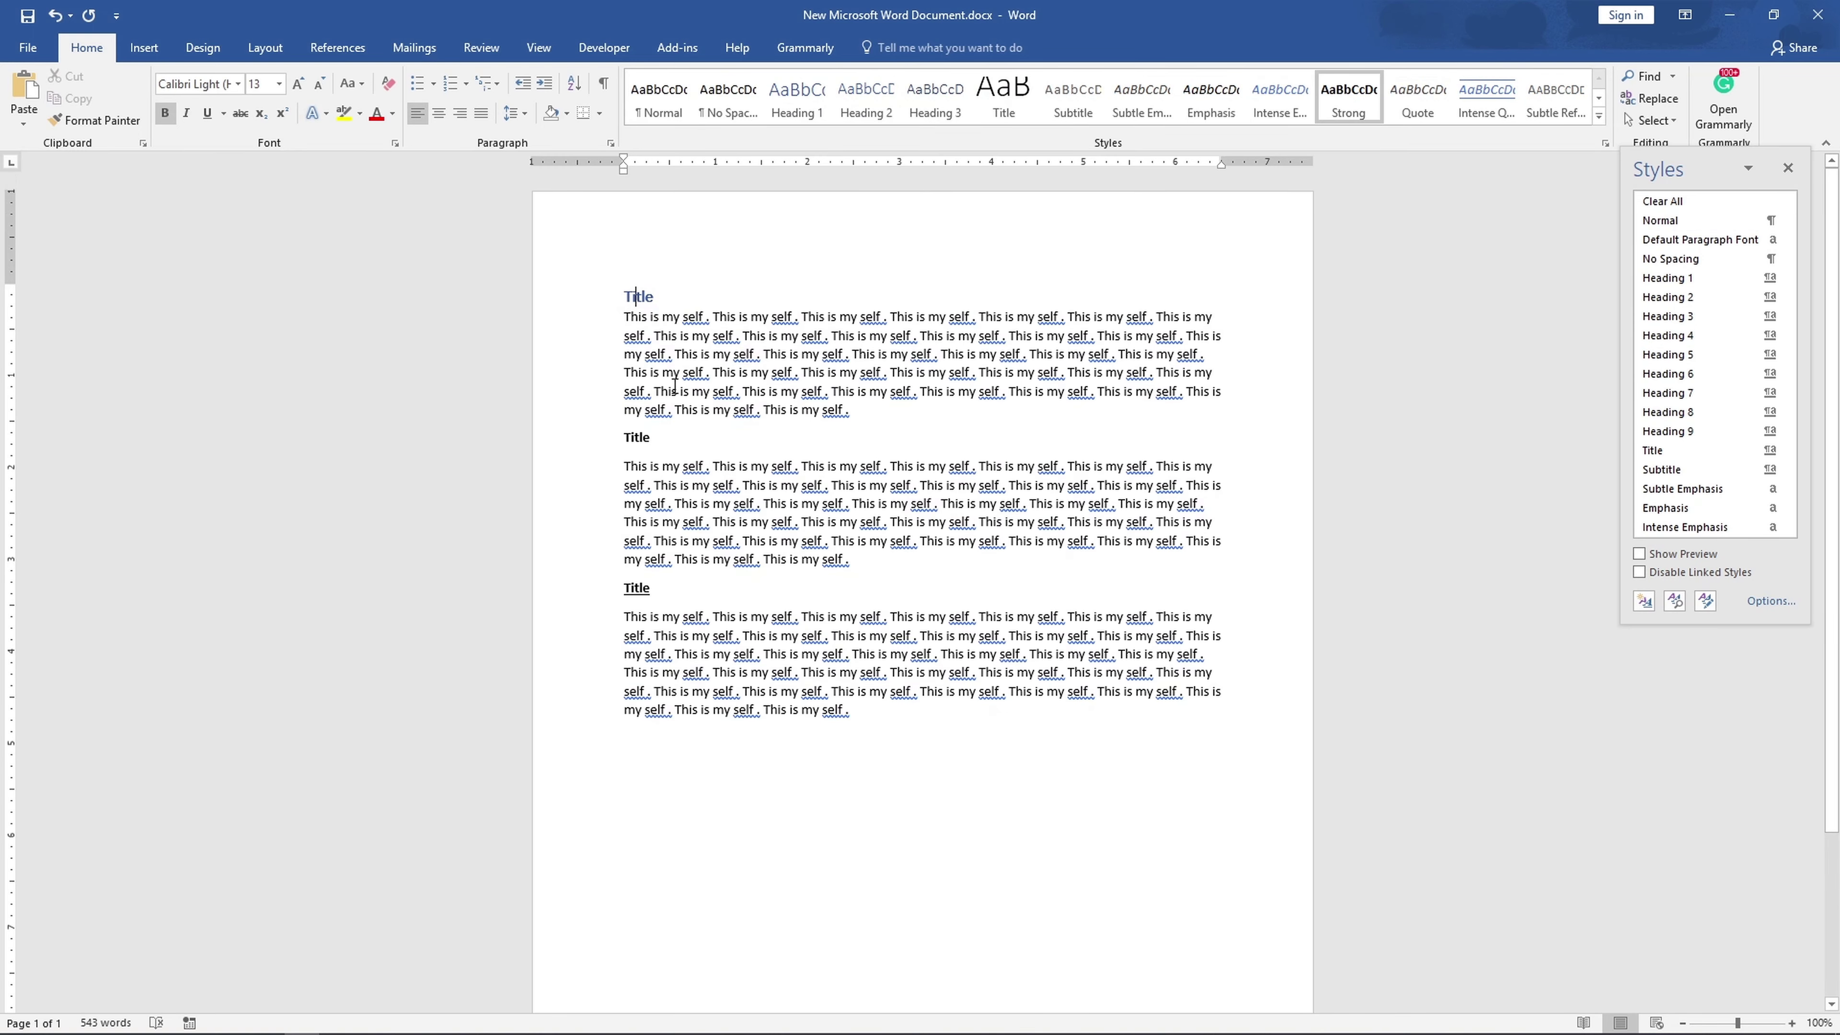
left_click(797, 107)
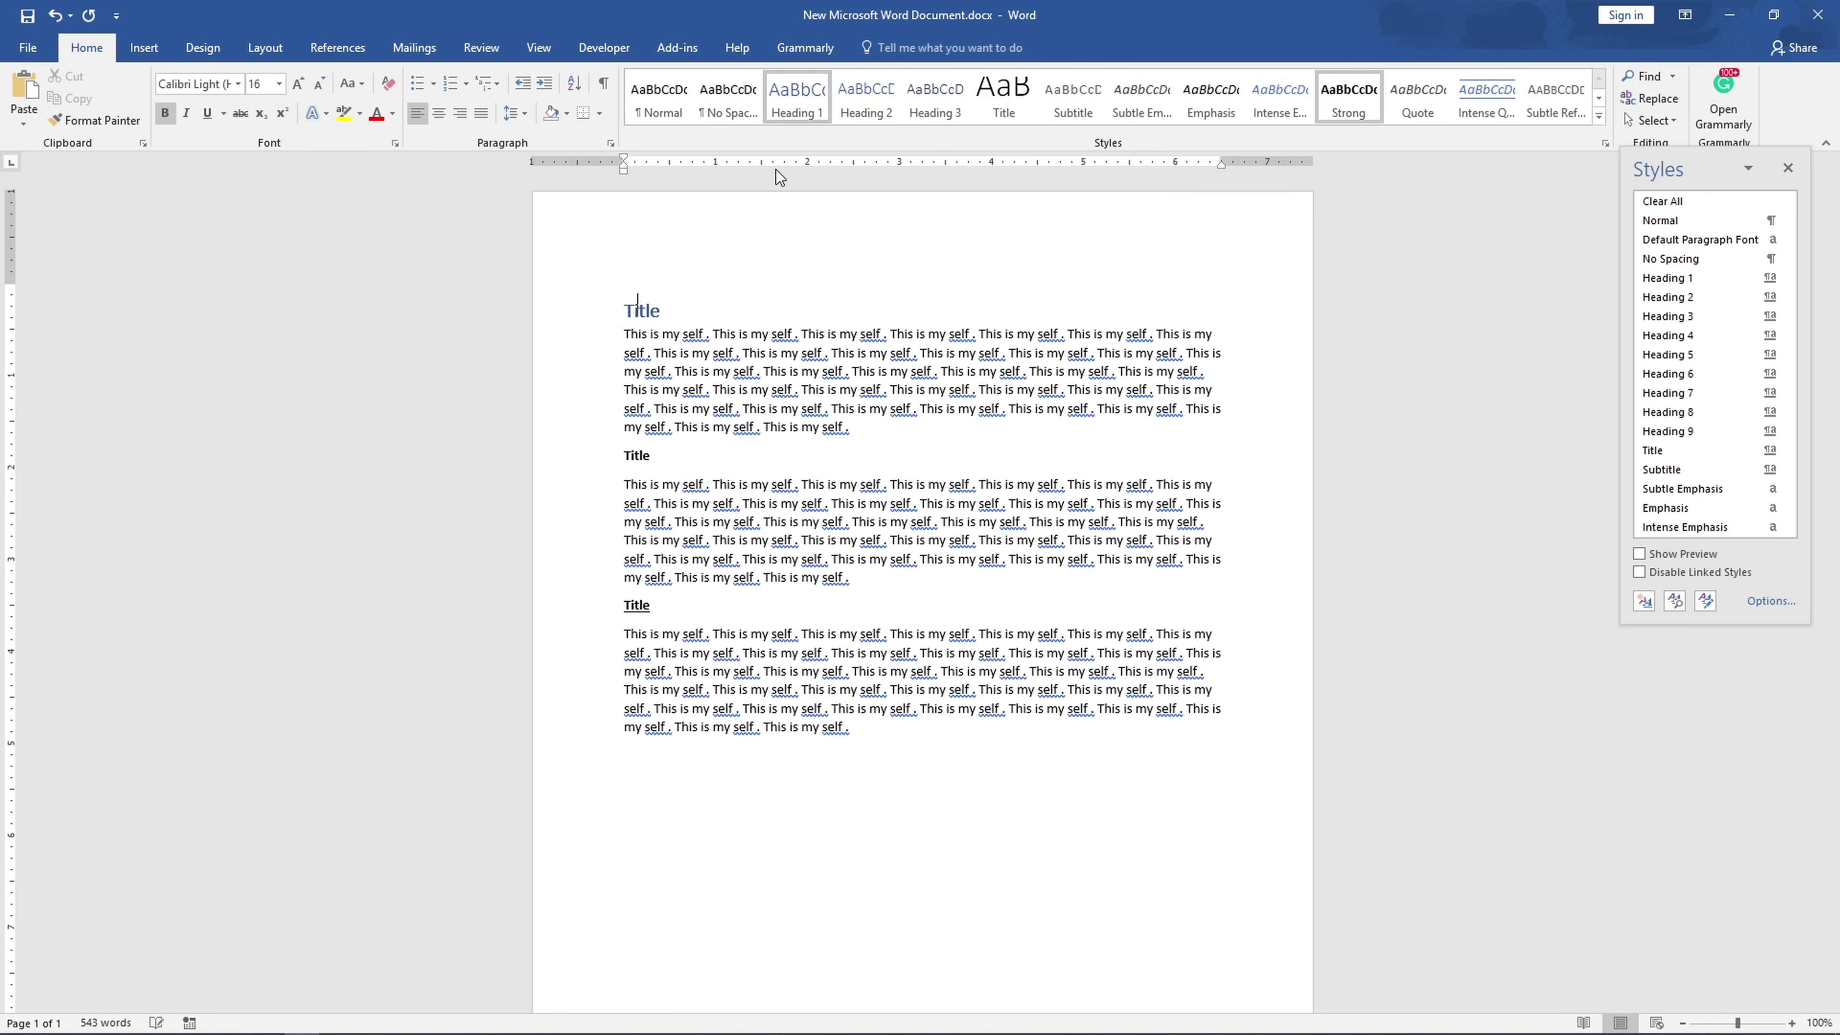
left_click(638, 461)
left_click(797, 95)
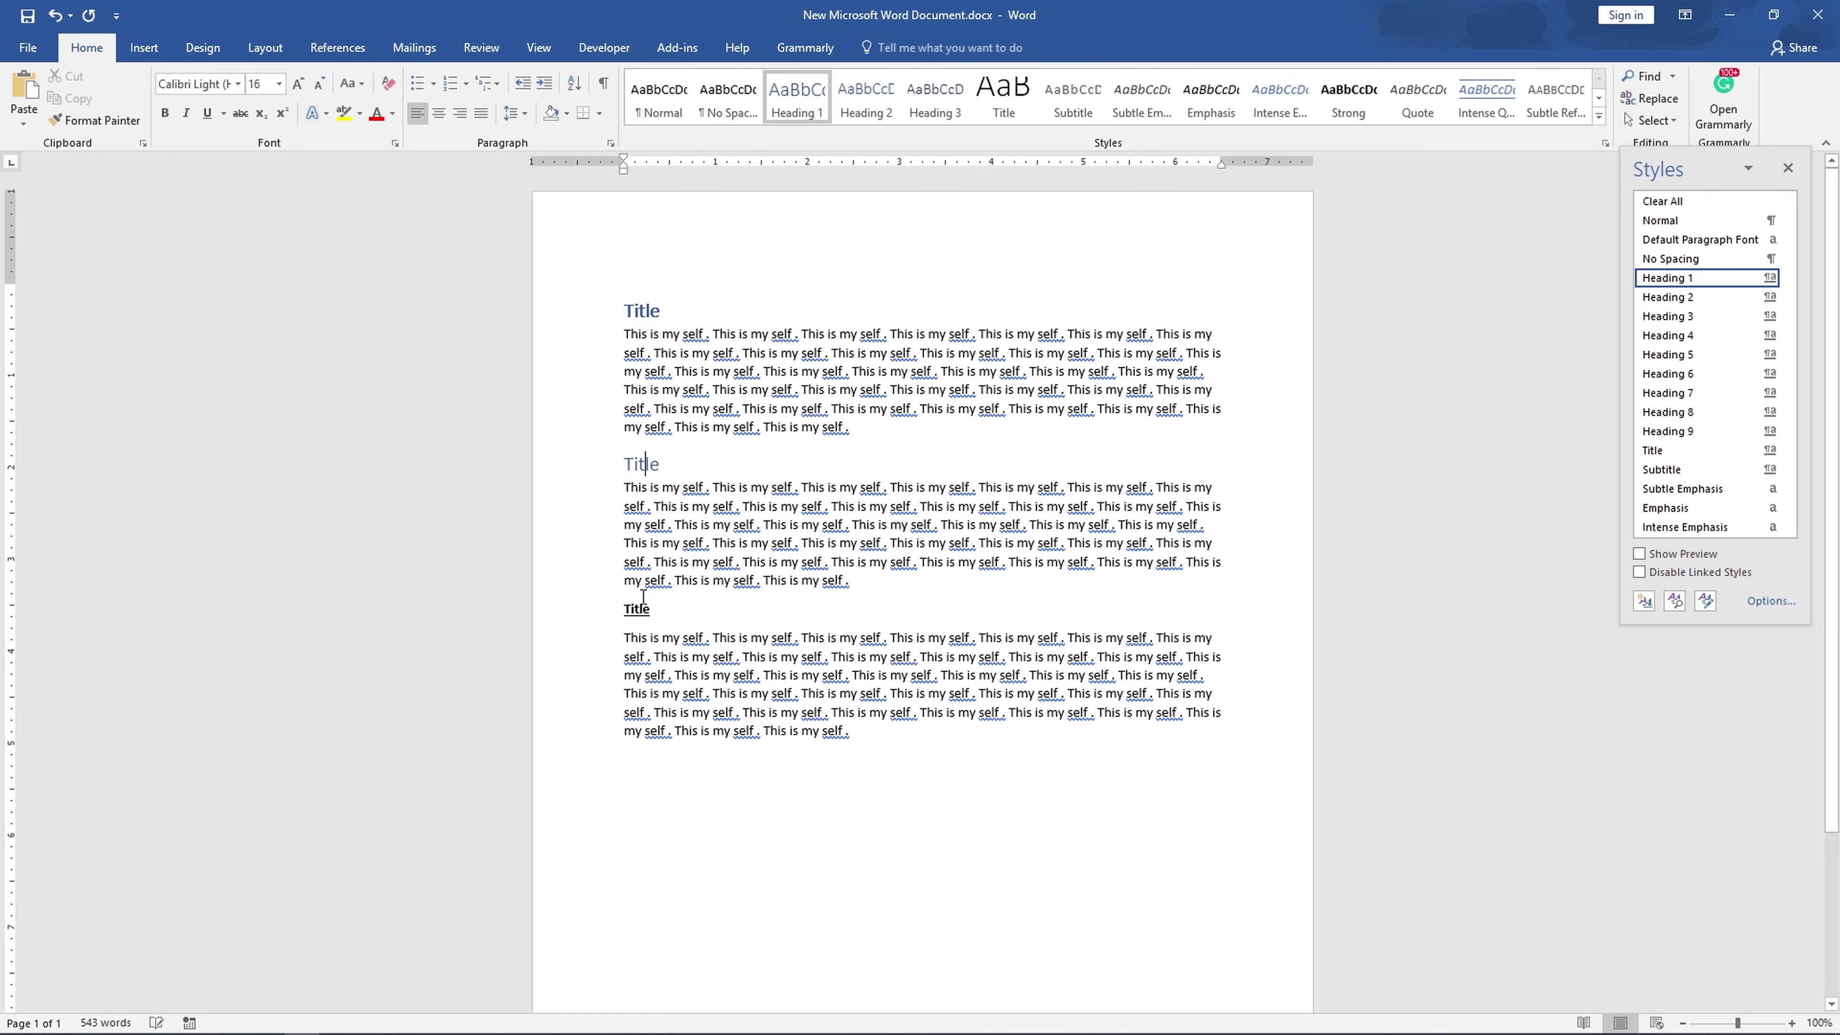
Apply the Heading 2 style to the third "Title" line and close the Styles pane.
left_click(657, 606)
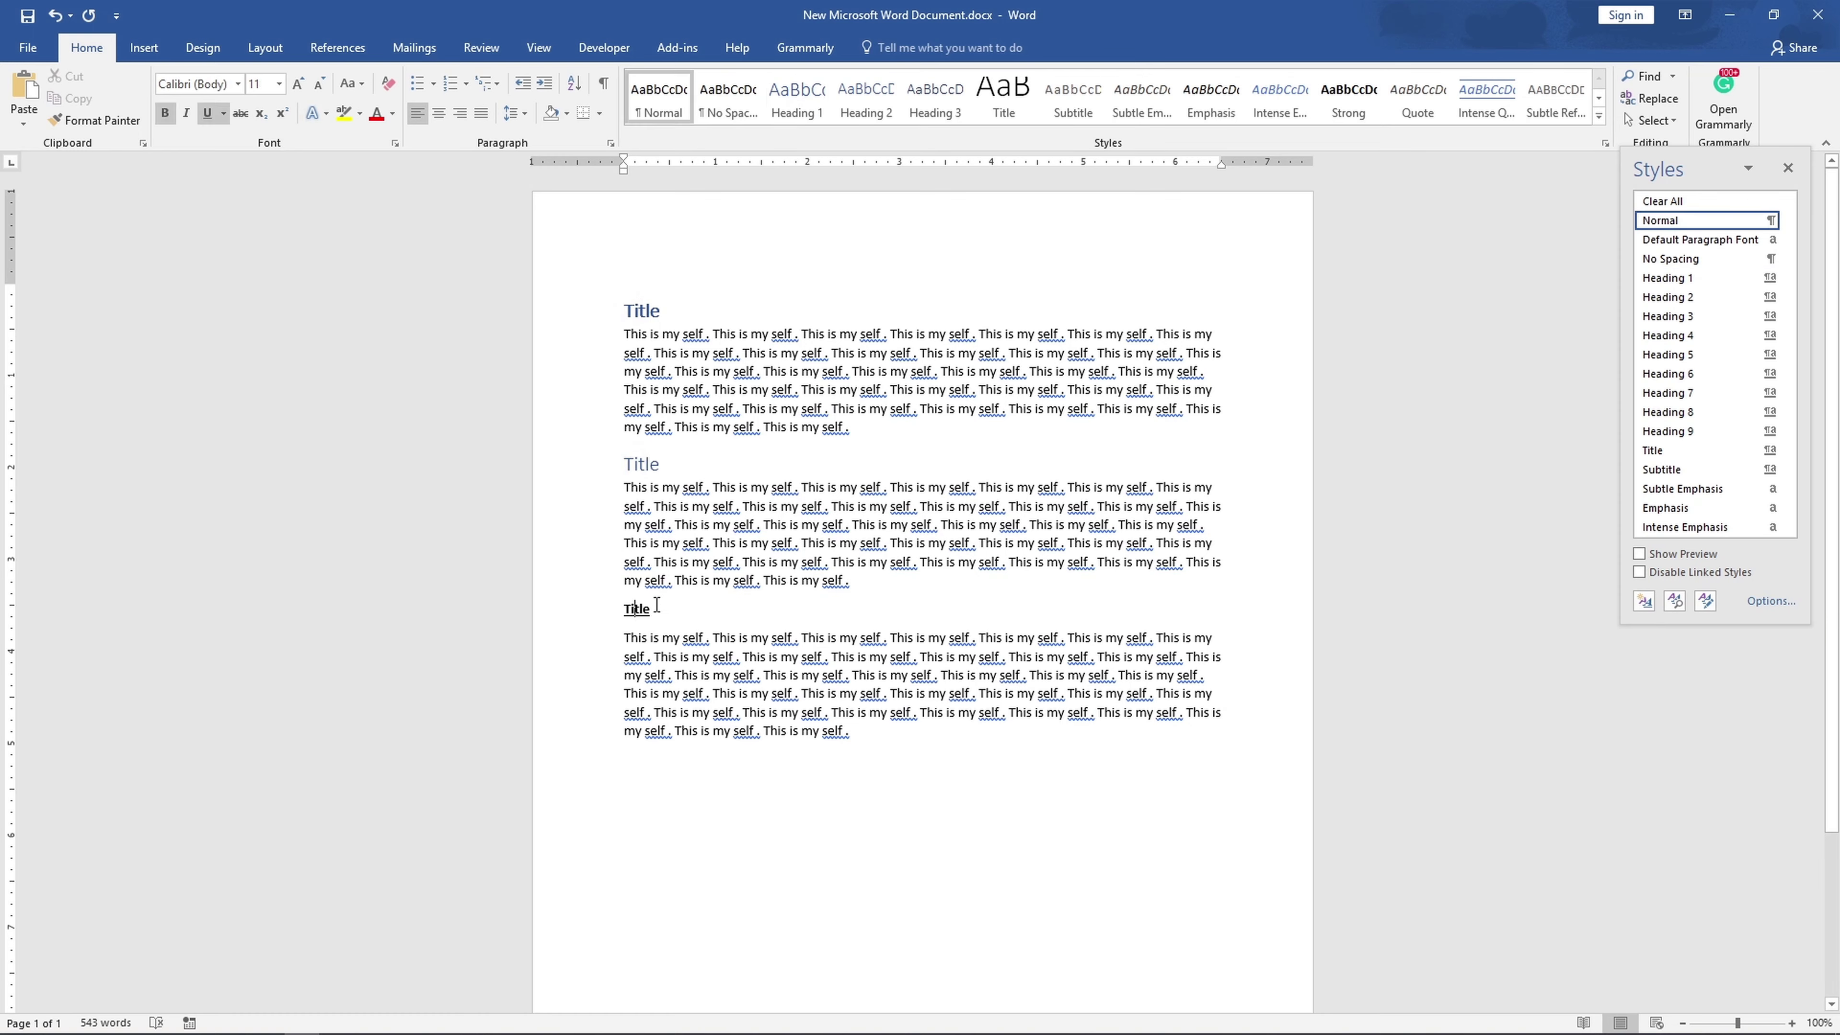
left_click(867, 112)
left_click(867, 461)
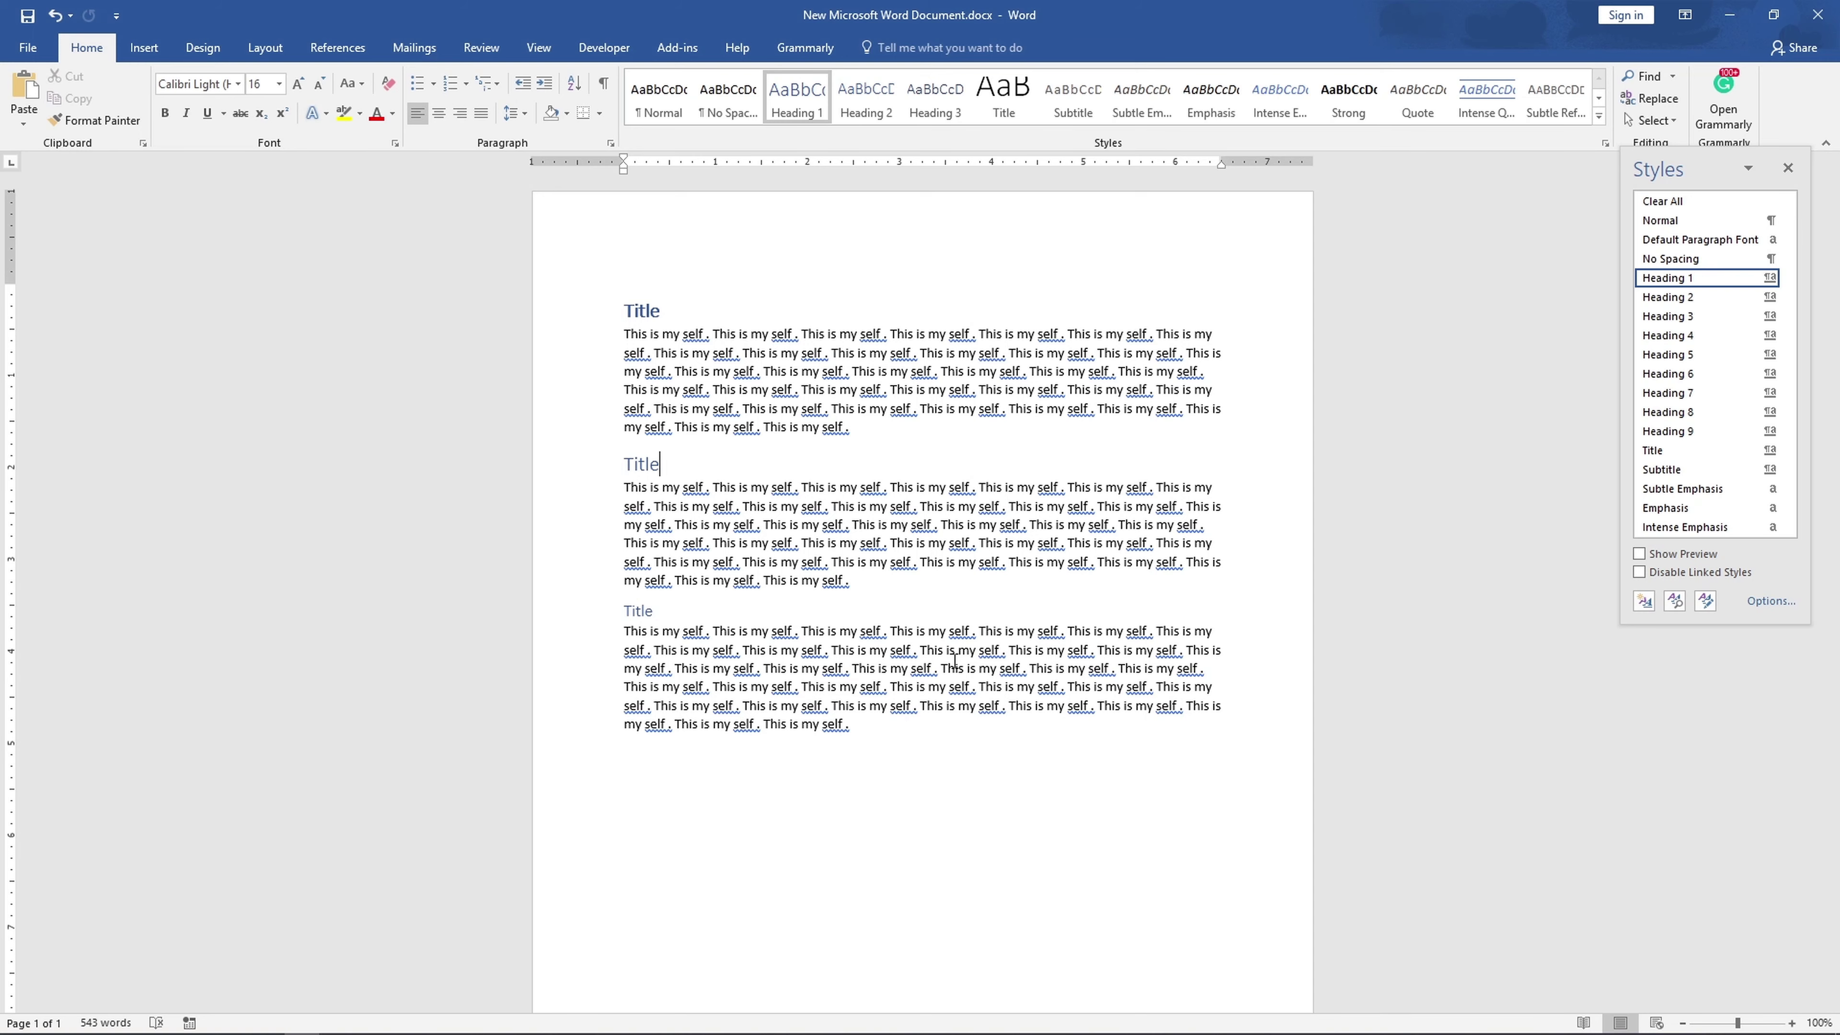
left_click(1788, 167)
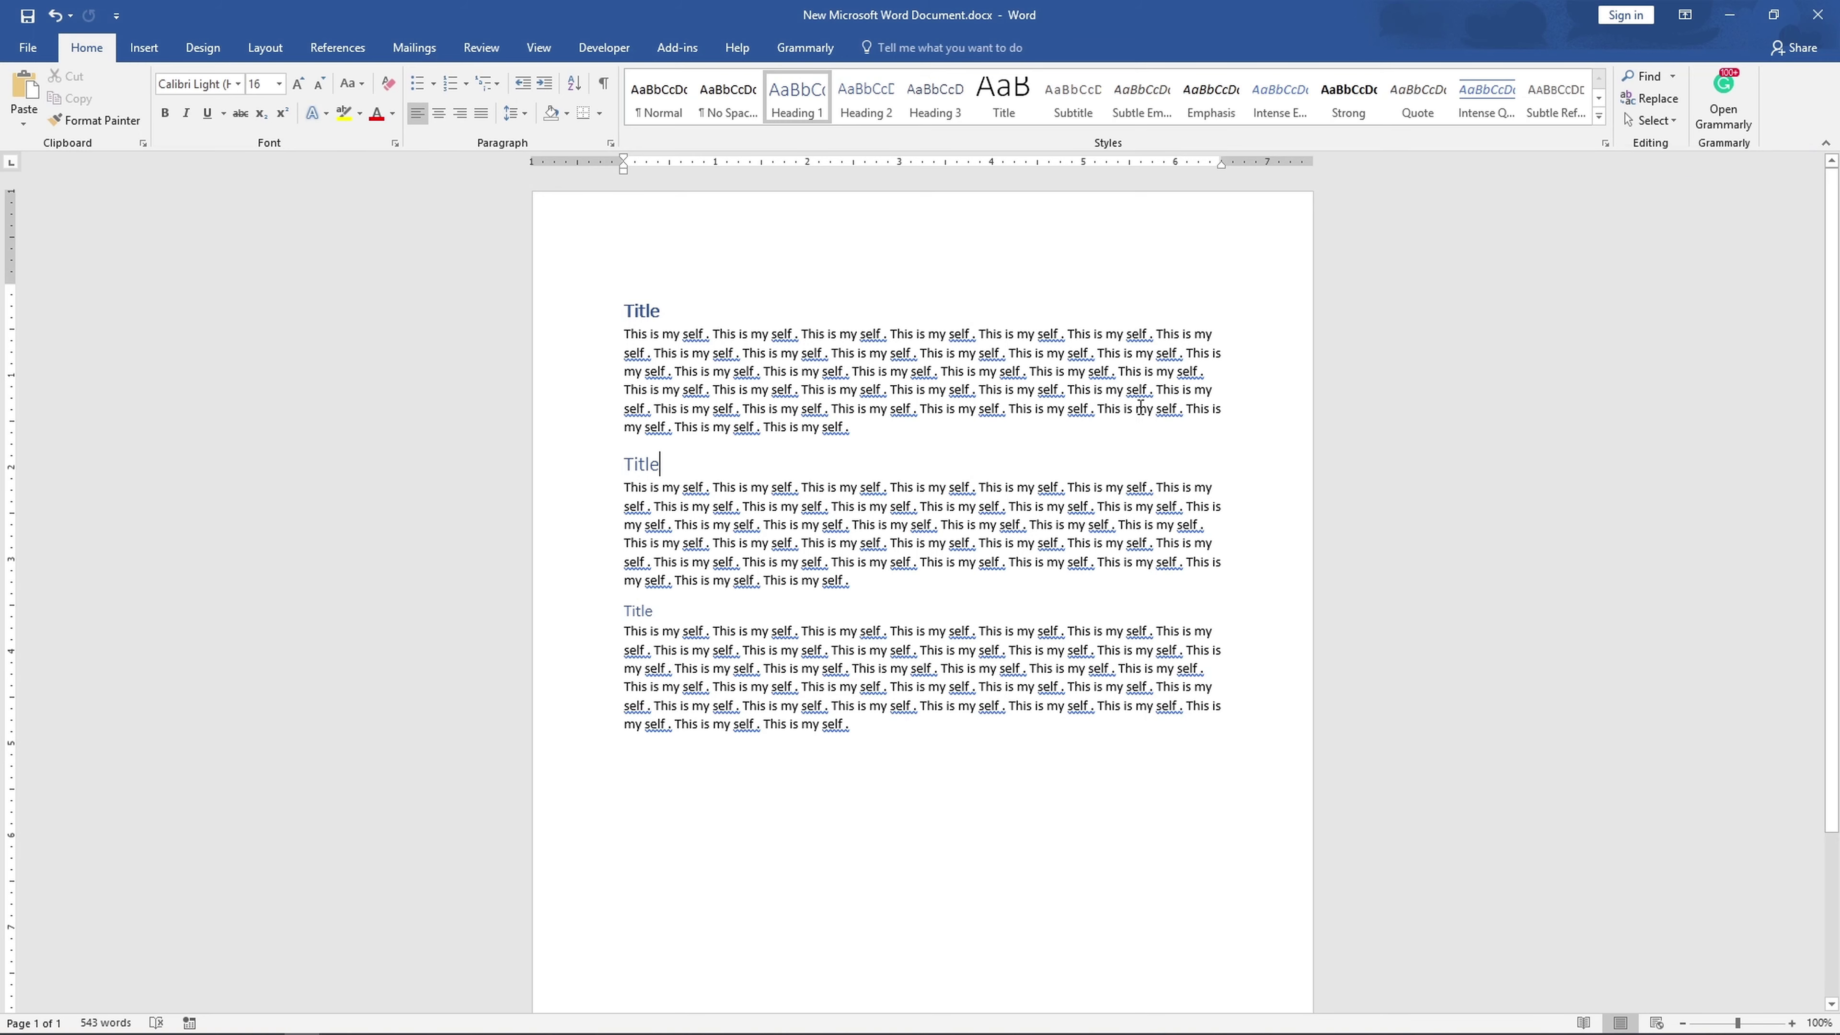
Enlarge the first "Title" line to 20 pt, apply the Normal style to it, and underline it.
scroll(758, 375, "down", 1)
double_click(662, 267)
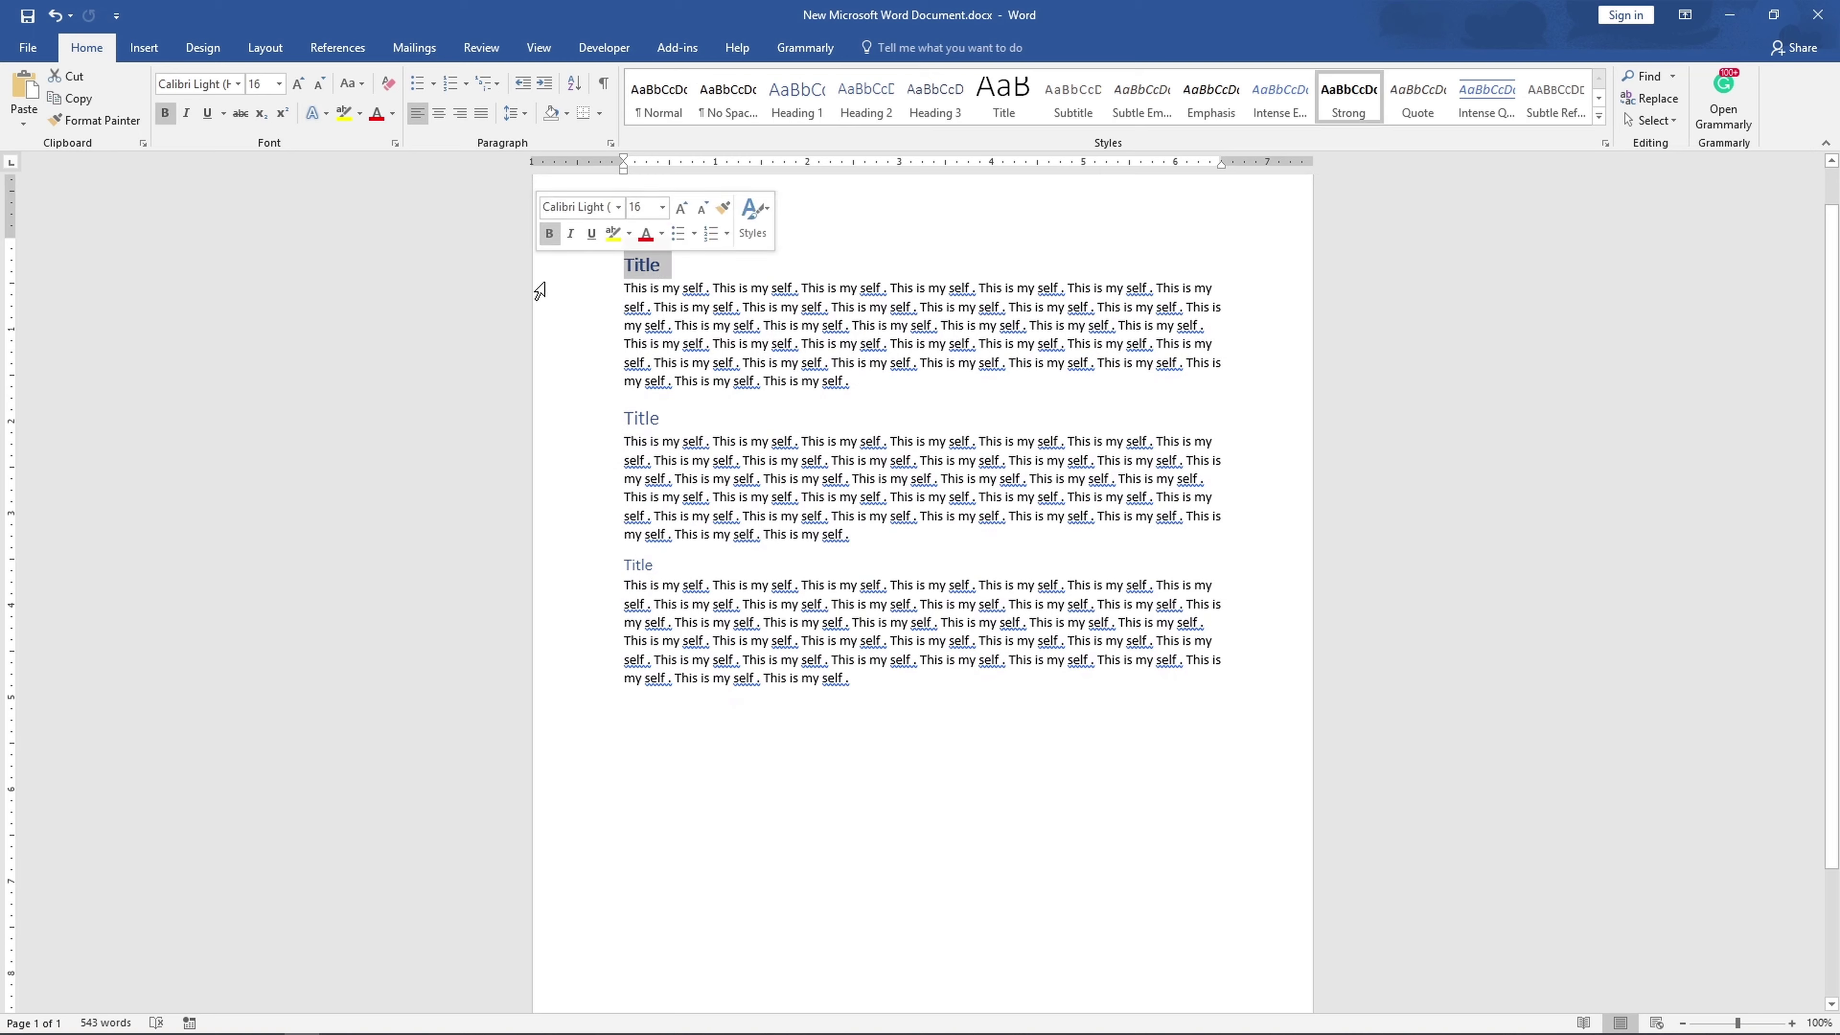
left_click(302, 88)
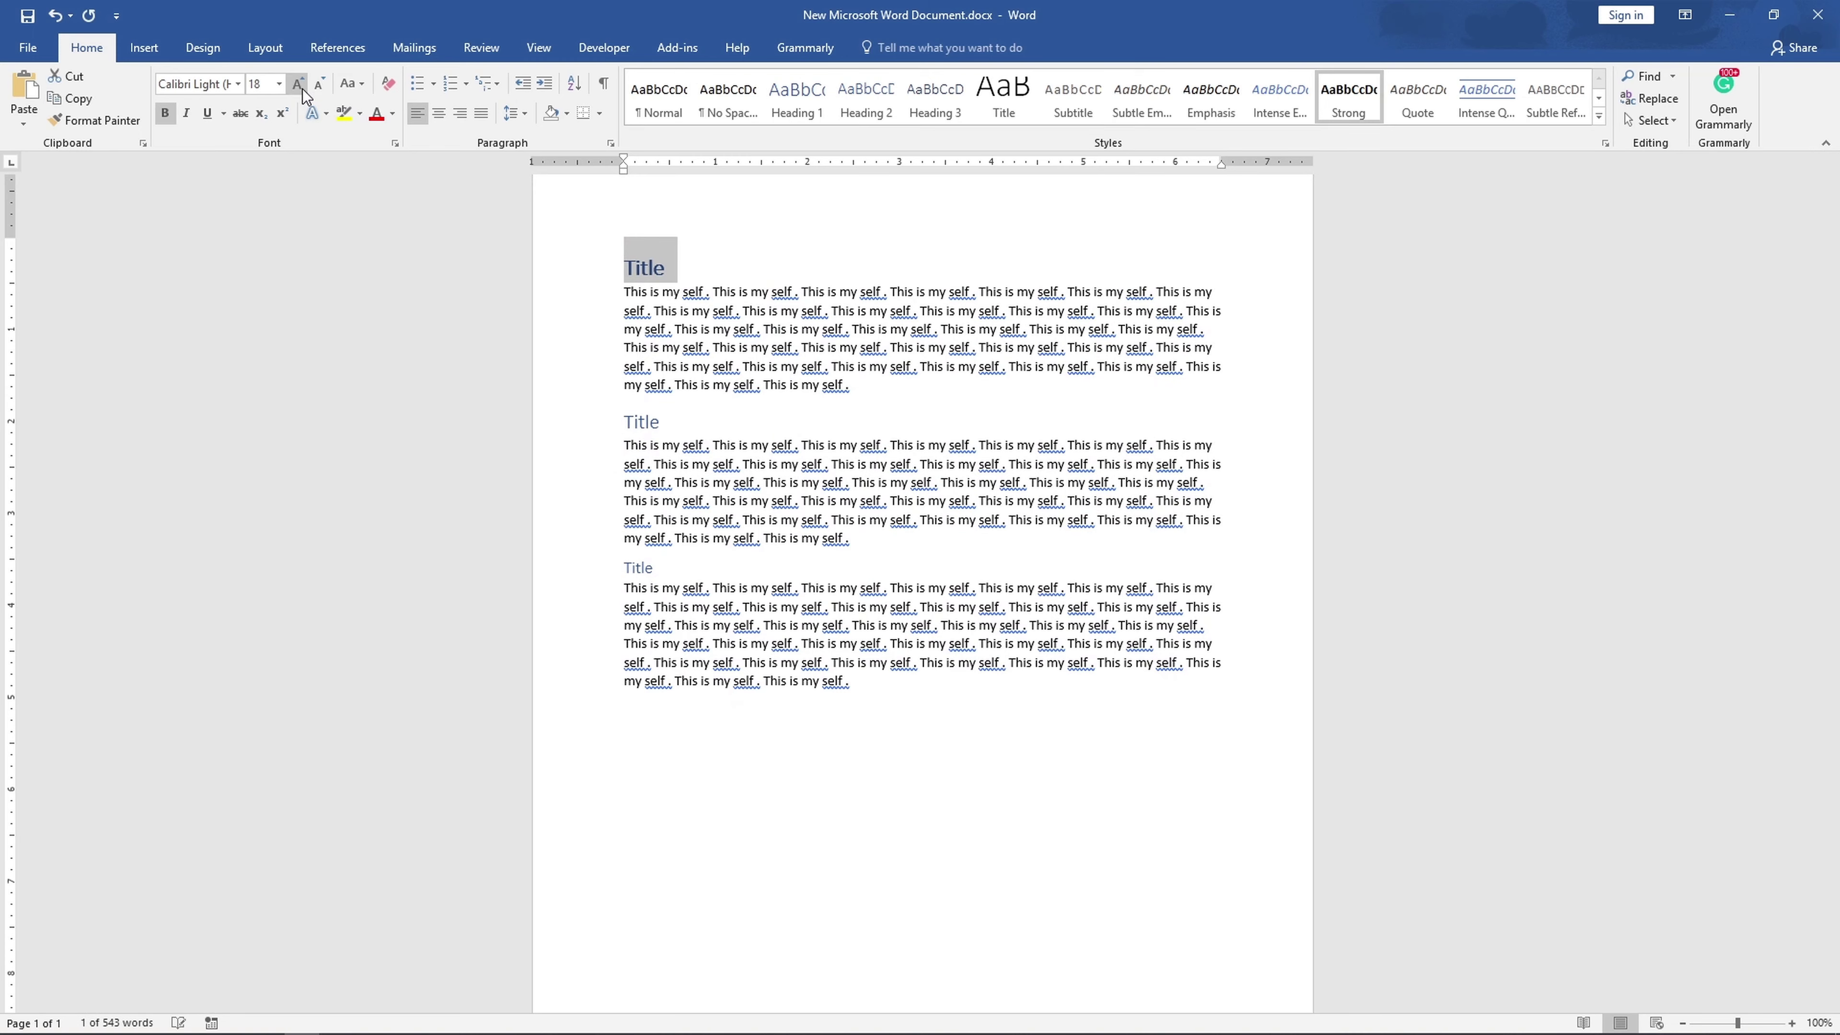
left_click(301, 88)
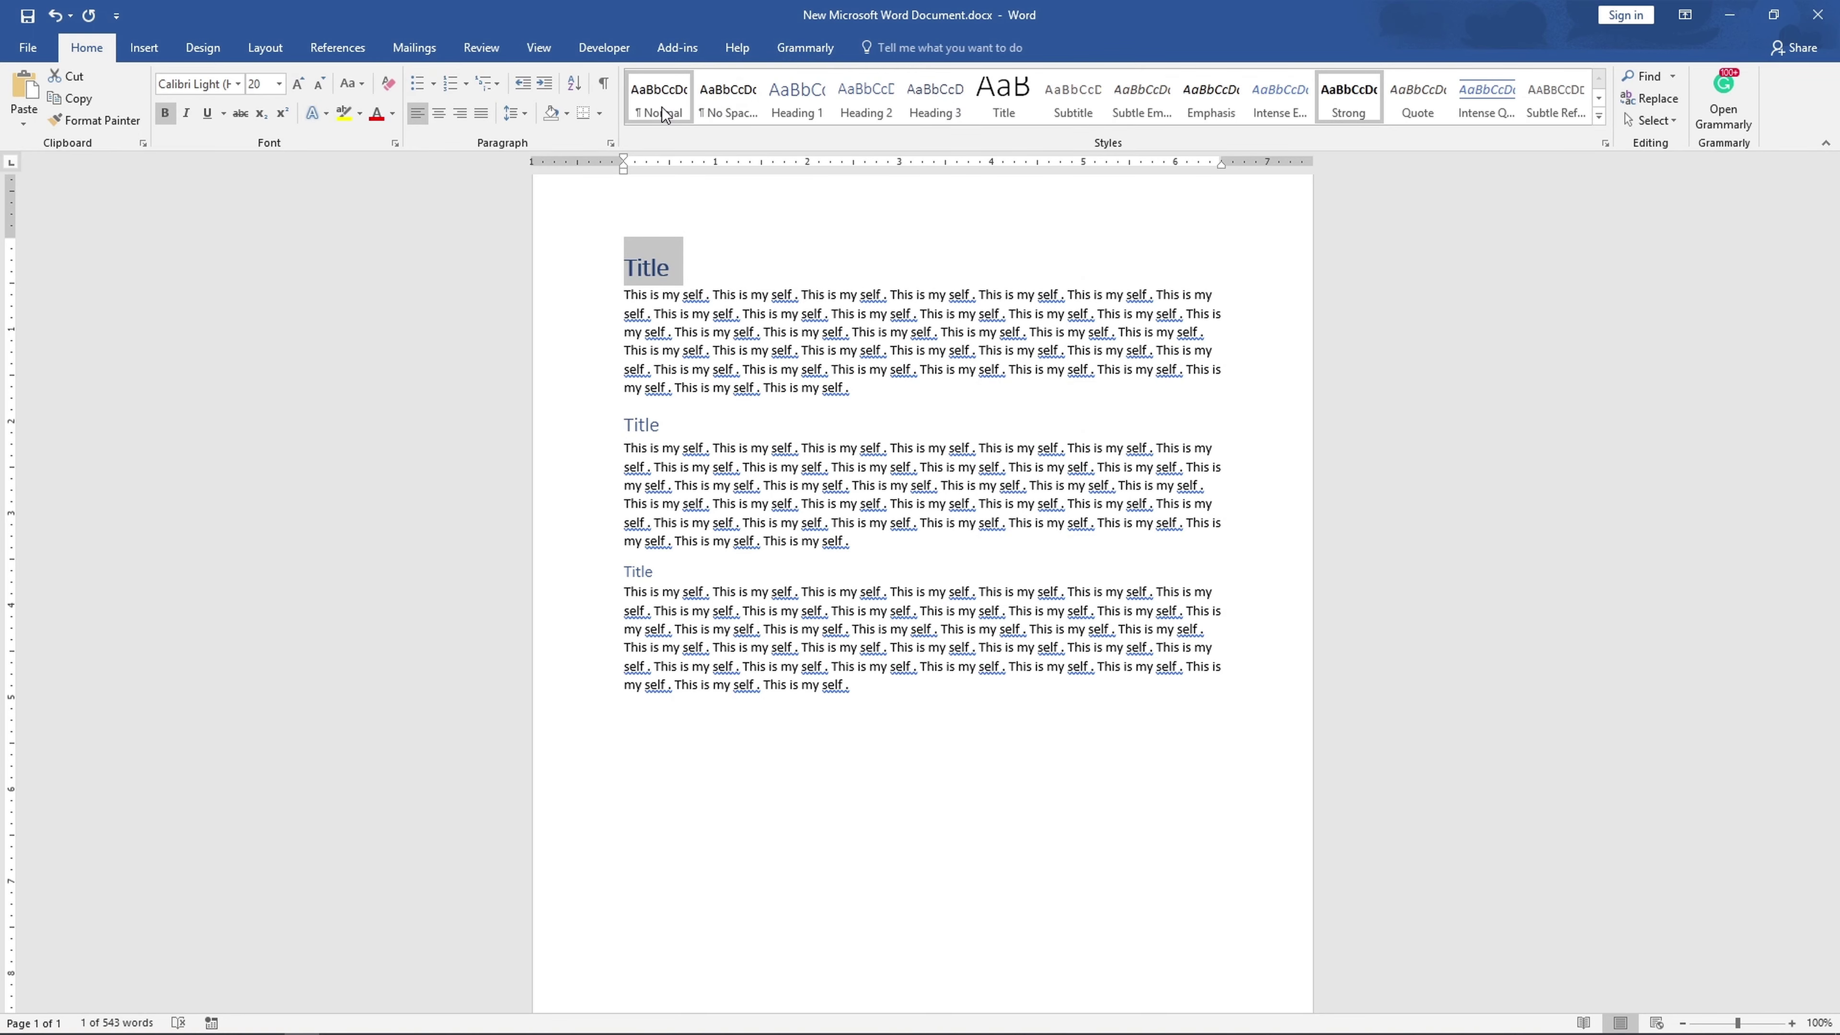
left_click(679, 116)
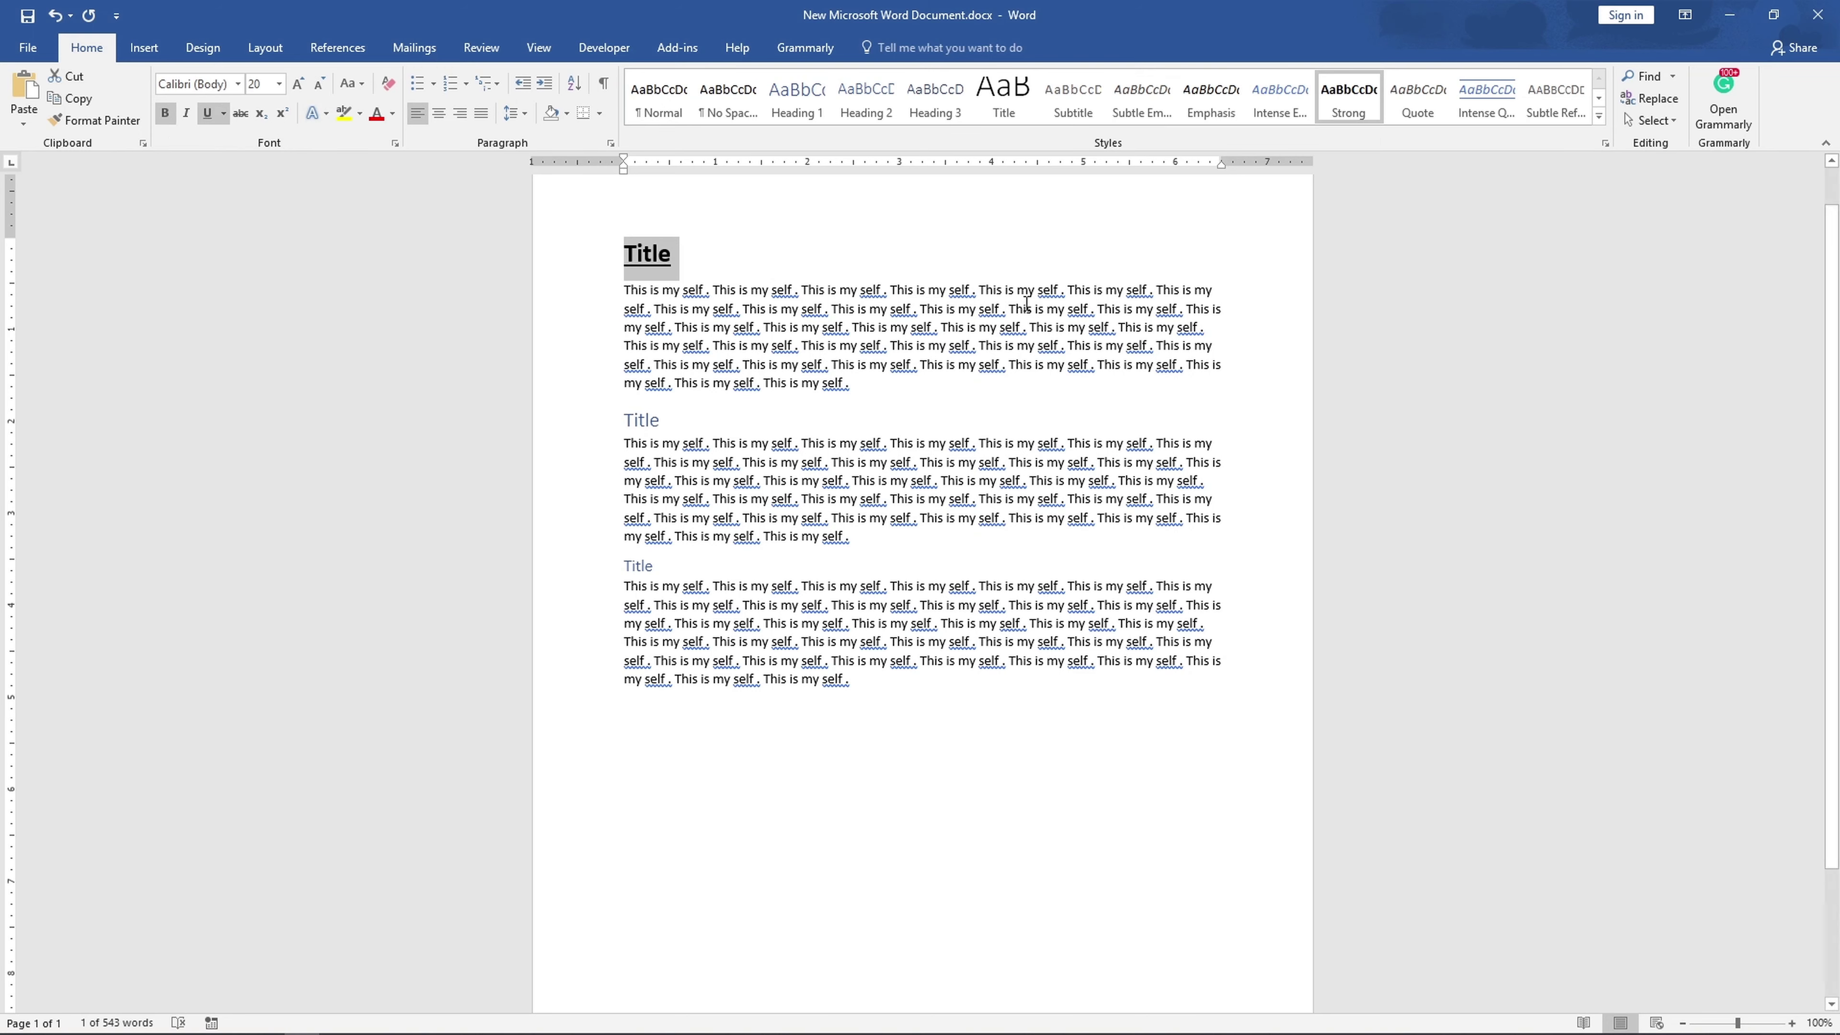
left_click(725, 257)
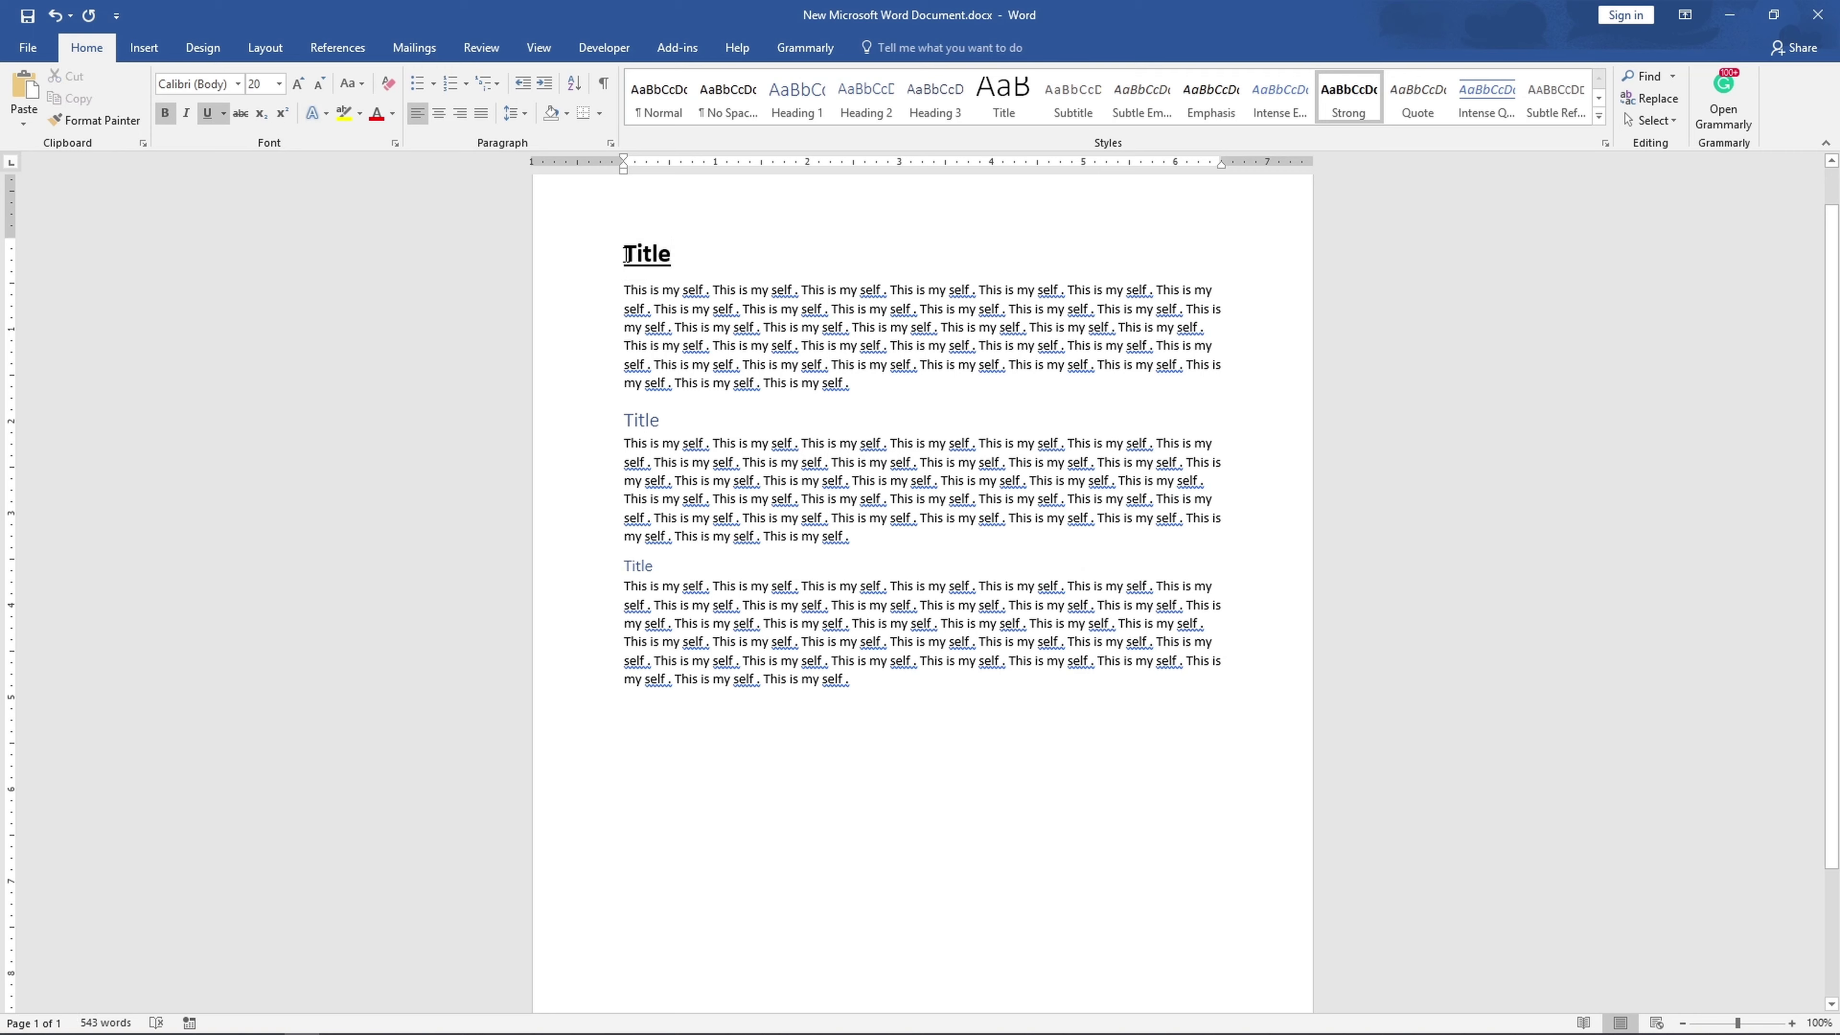
Create a new style from the first "Title" line's formatting, with a name beginning "TECH H St".
left_click_drag(627, 254, 678, 257)
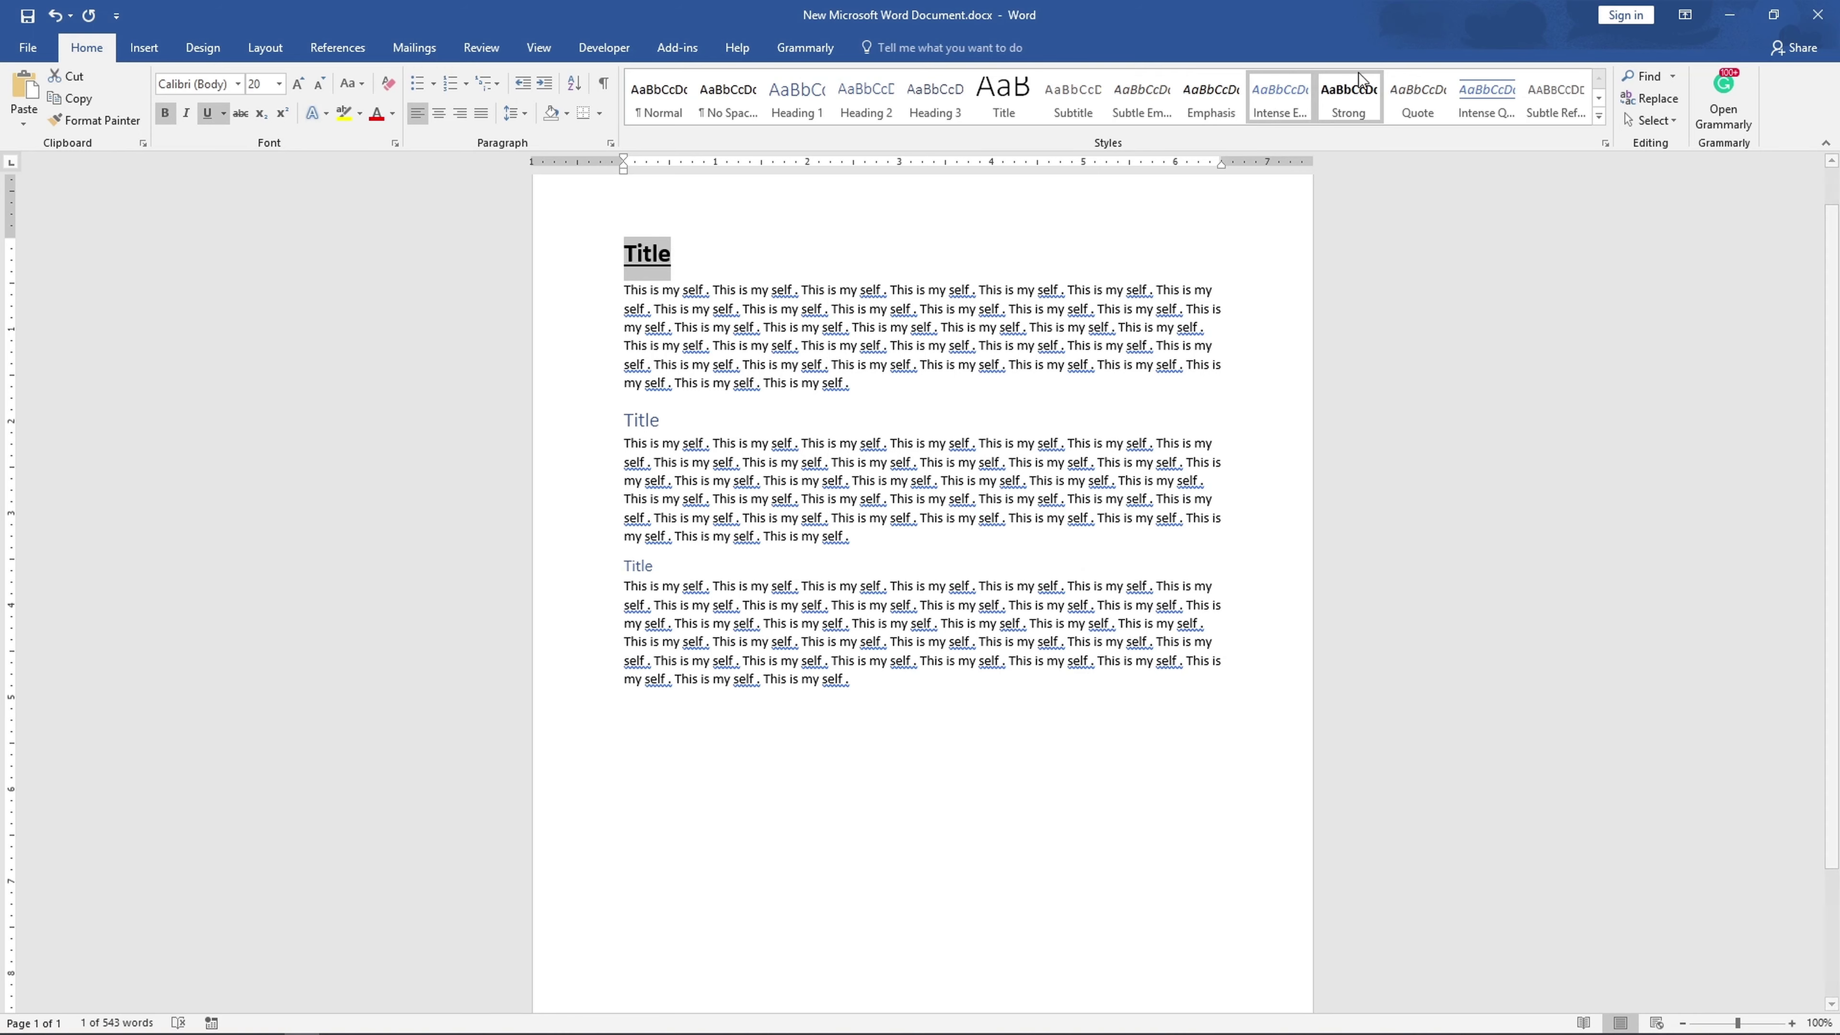
left_click(1599, 116)
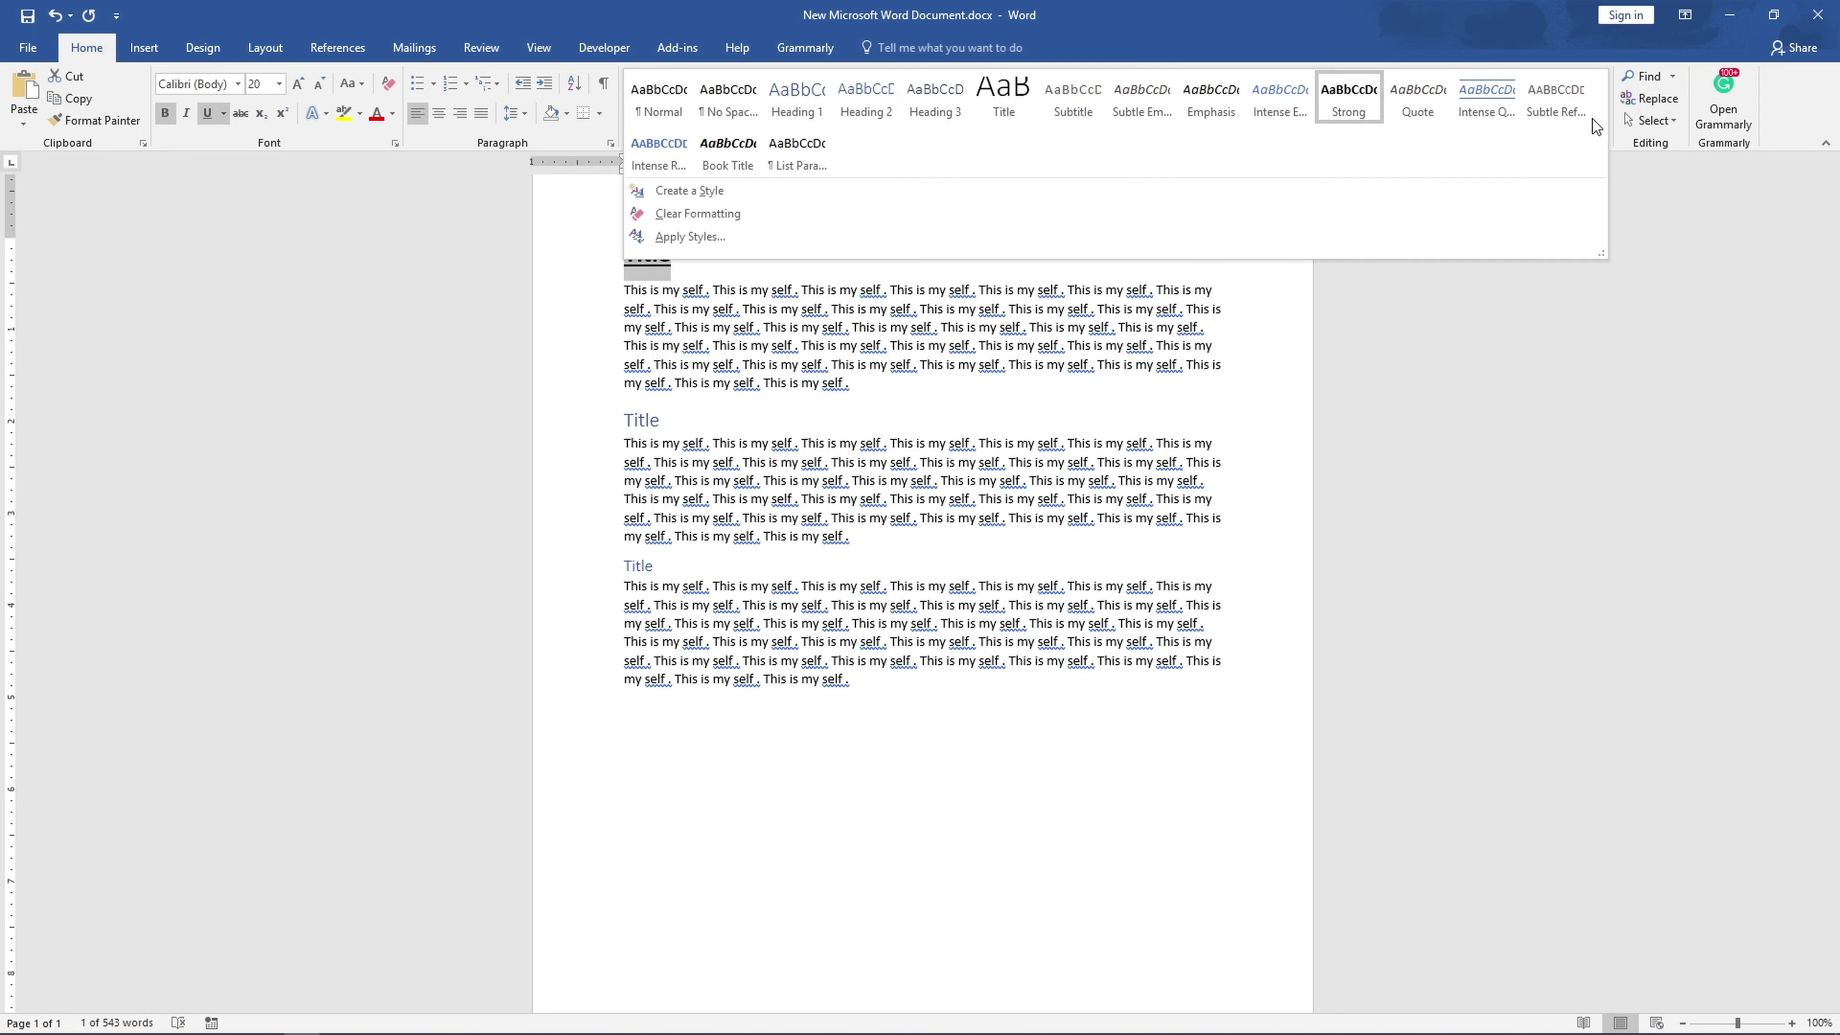
left_click(746, 200)
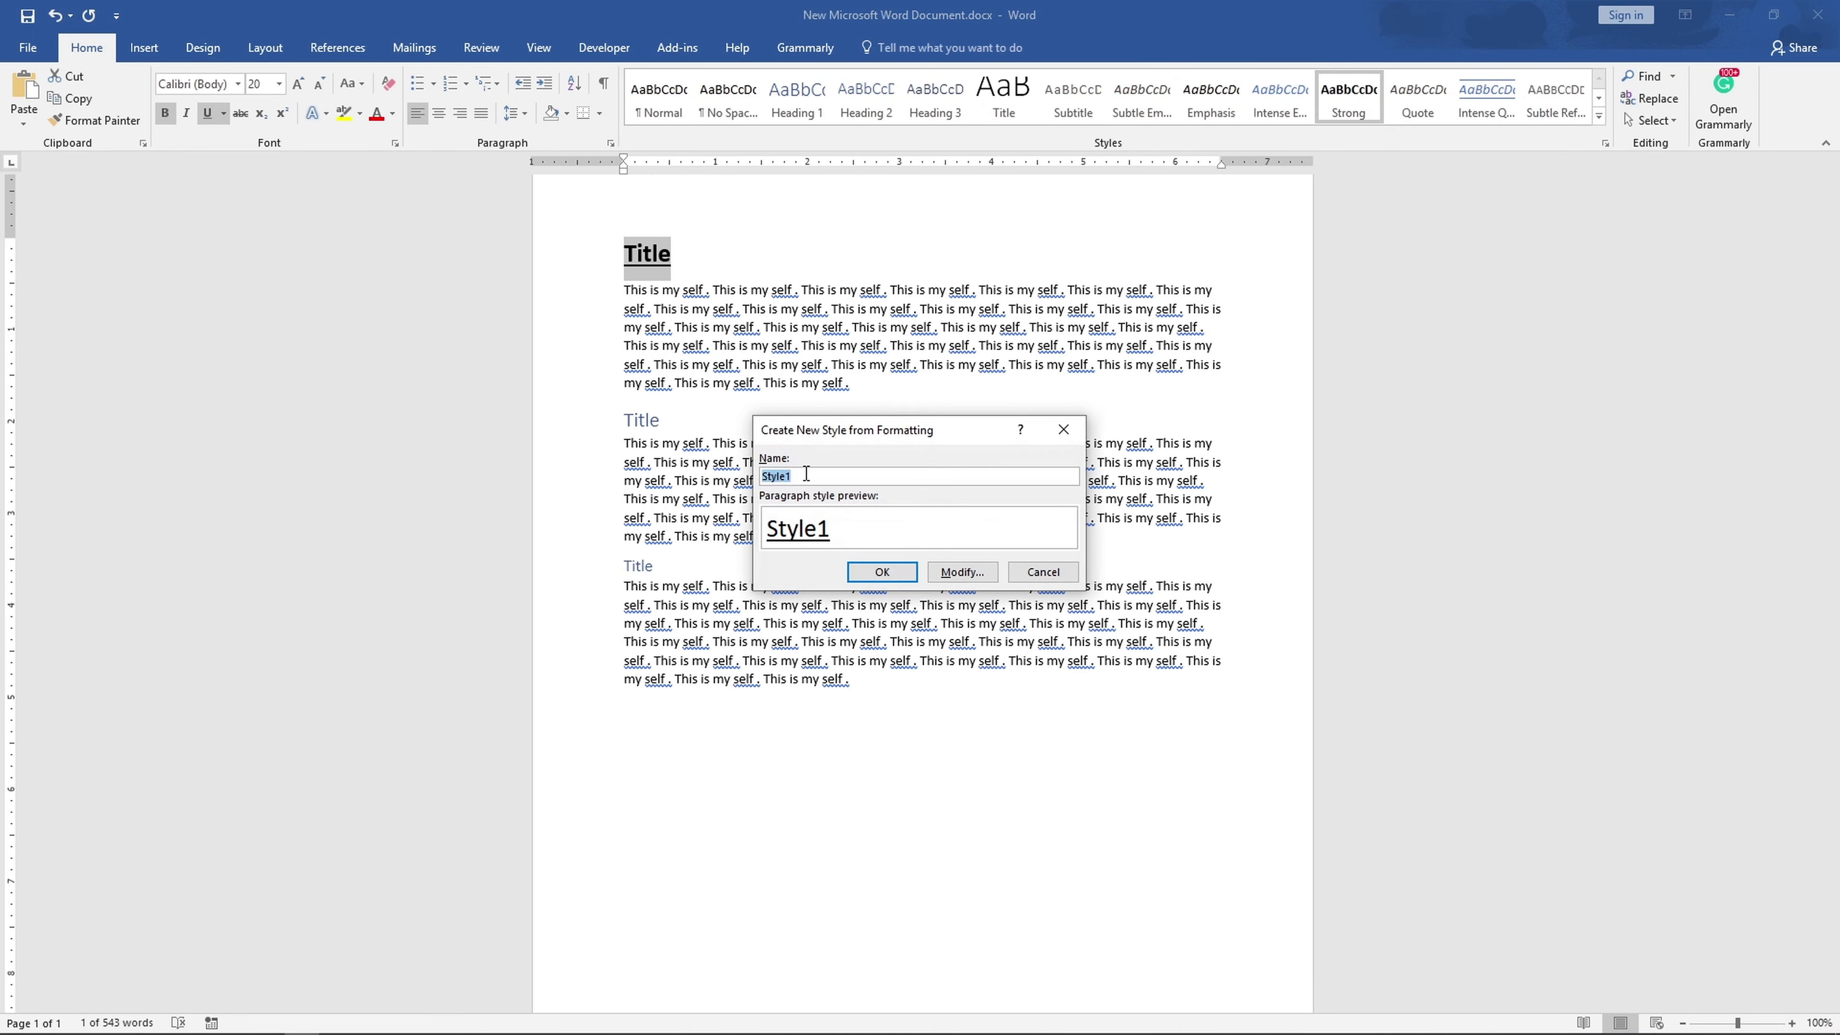
type("TECH H")
left_click(882, 572)
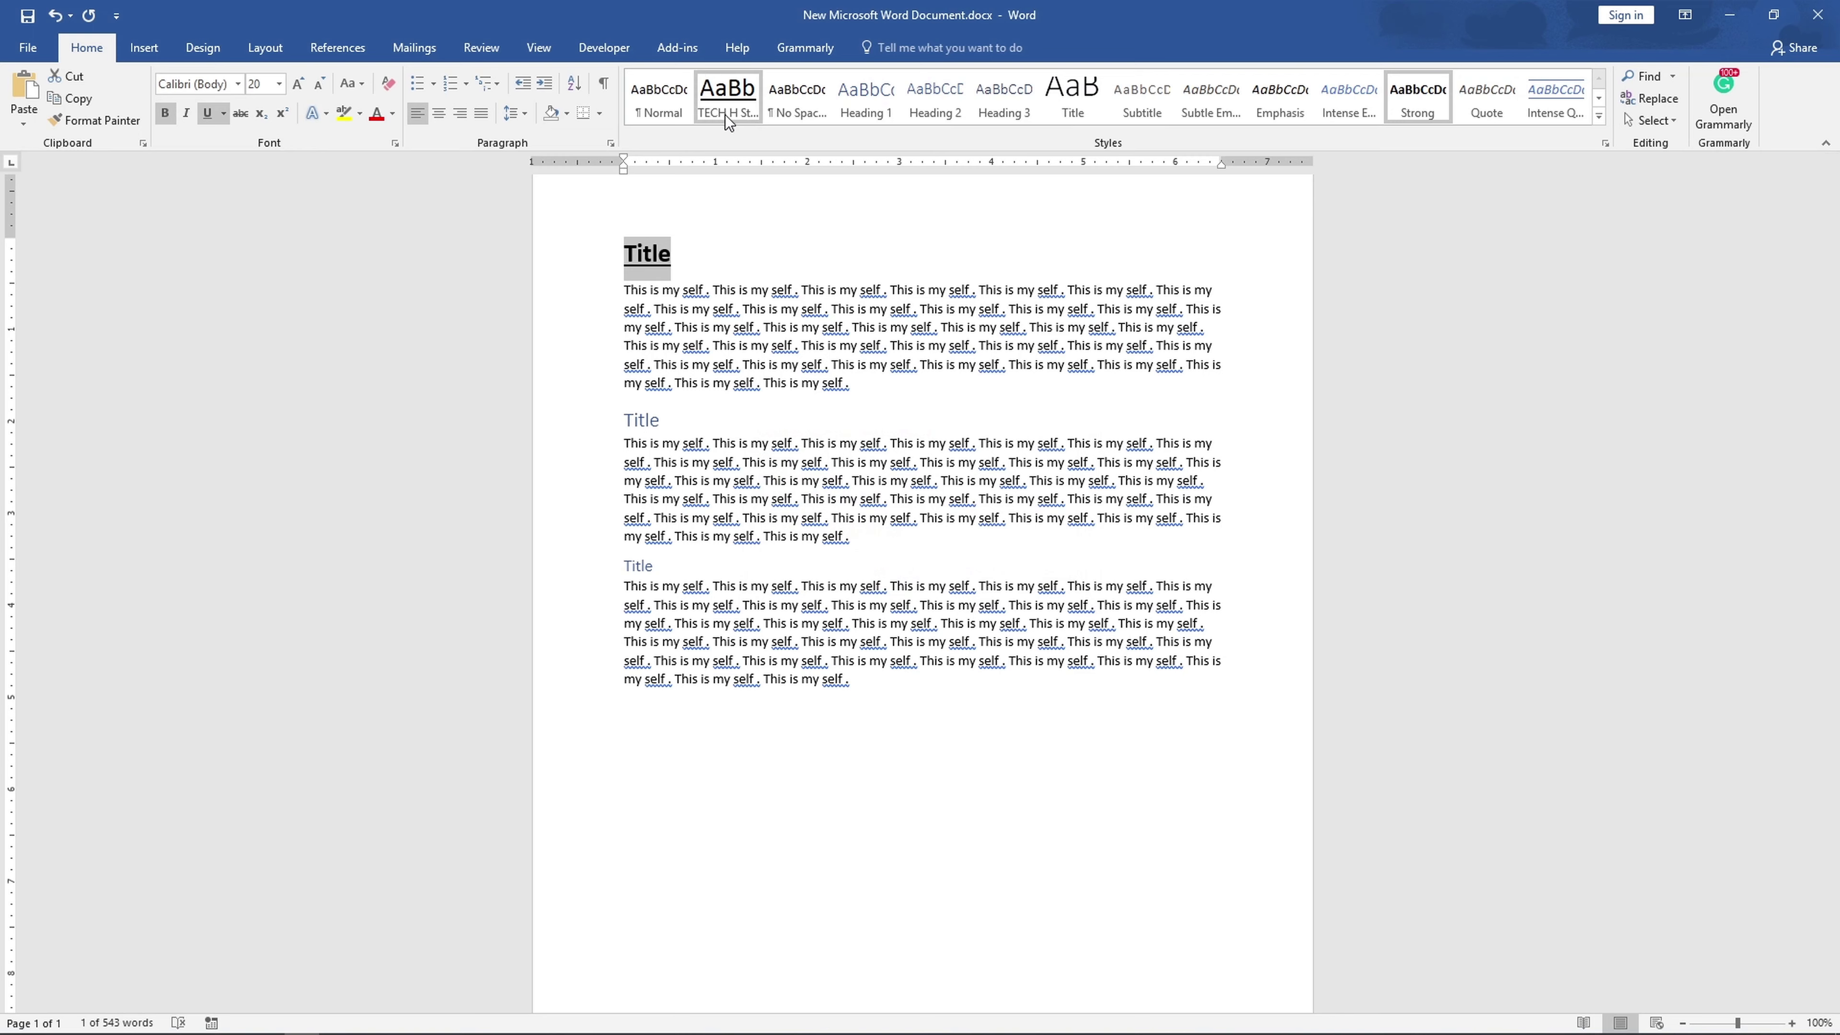
Apply the custom TECH H style to the second and third "Title" lines.
left_click(646, 420)
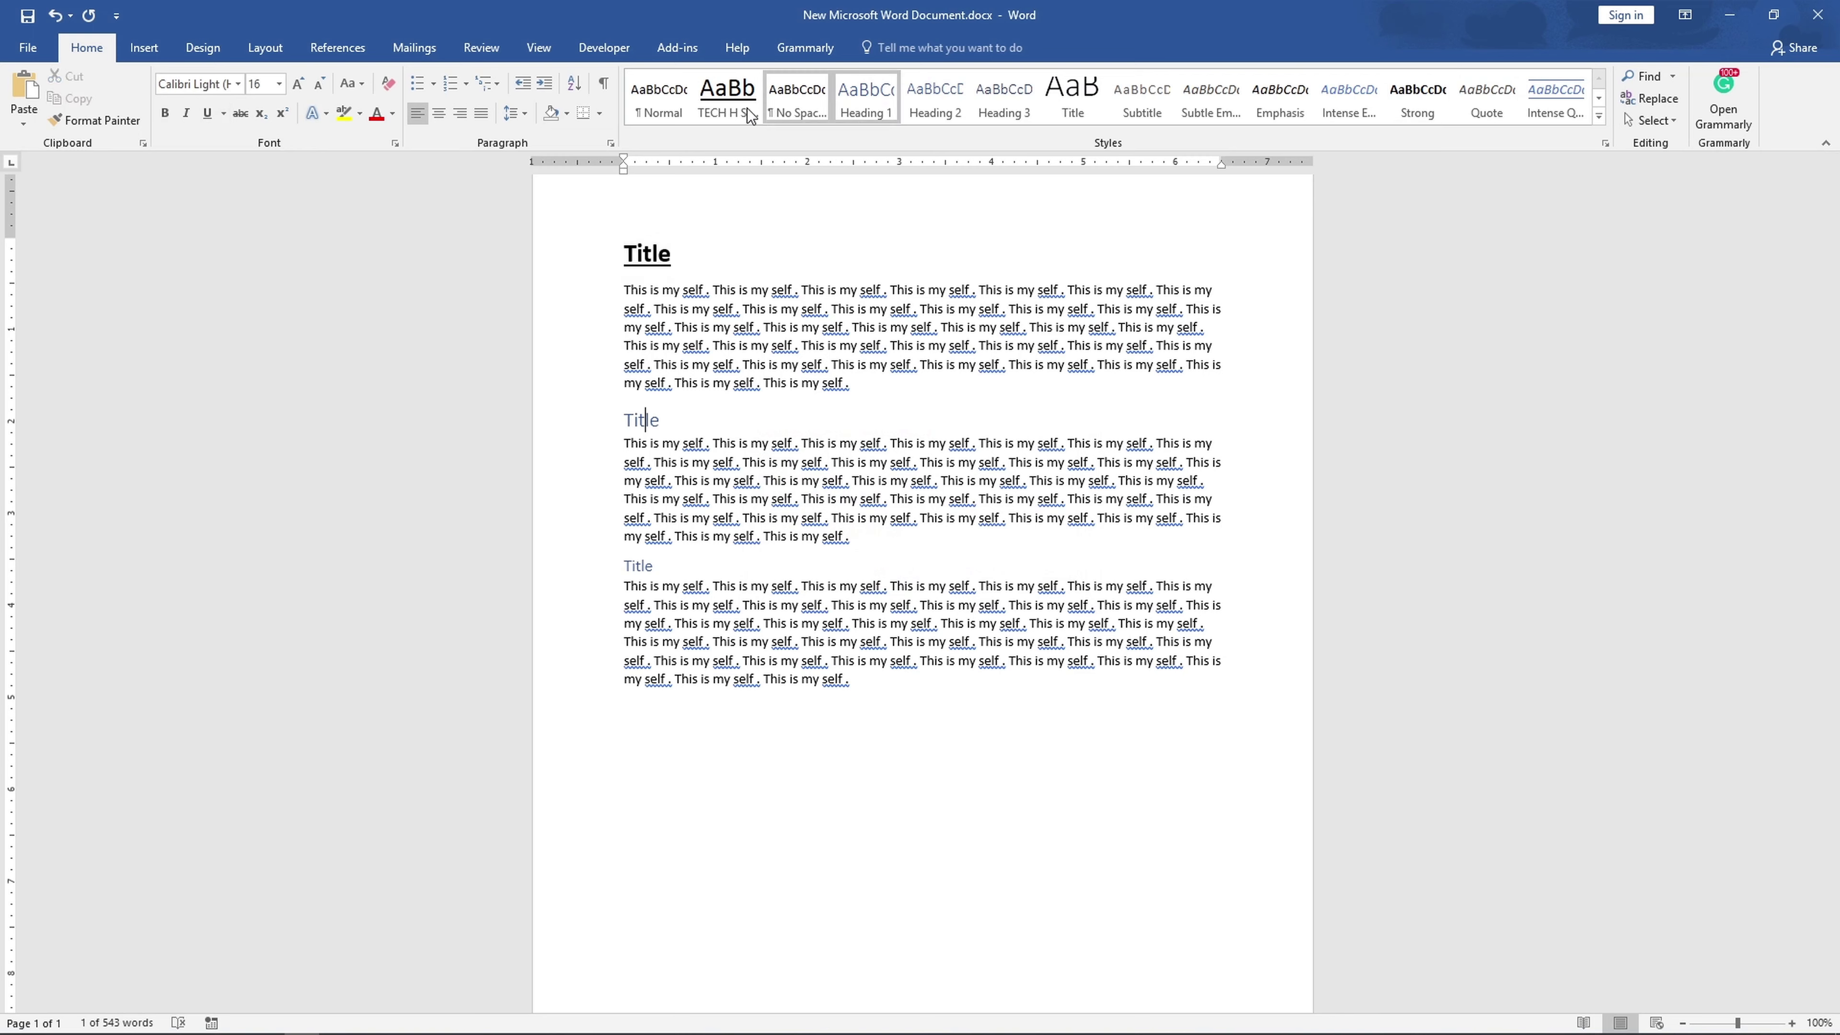
left_click(720, 103)
left_click(640, 578)
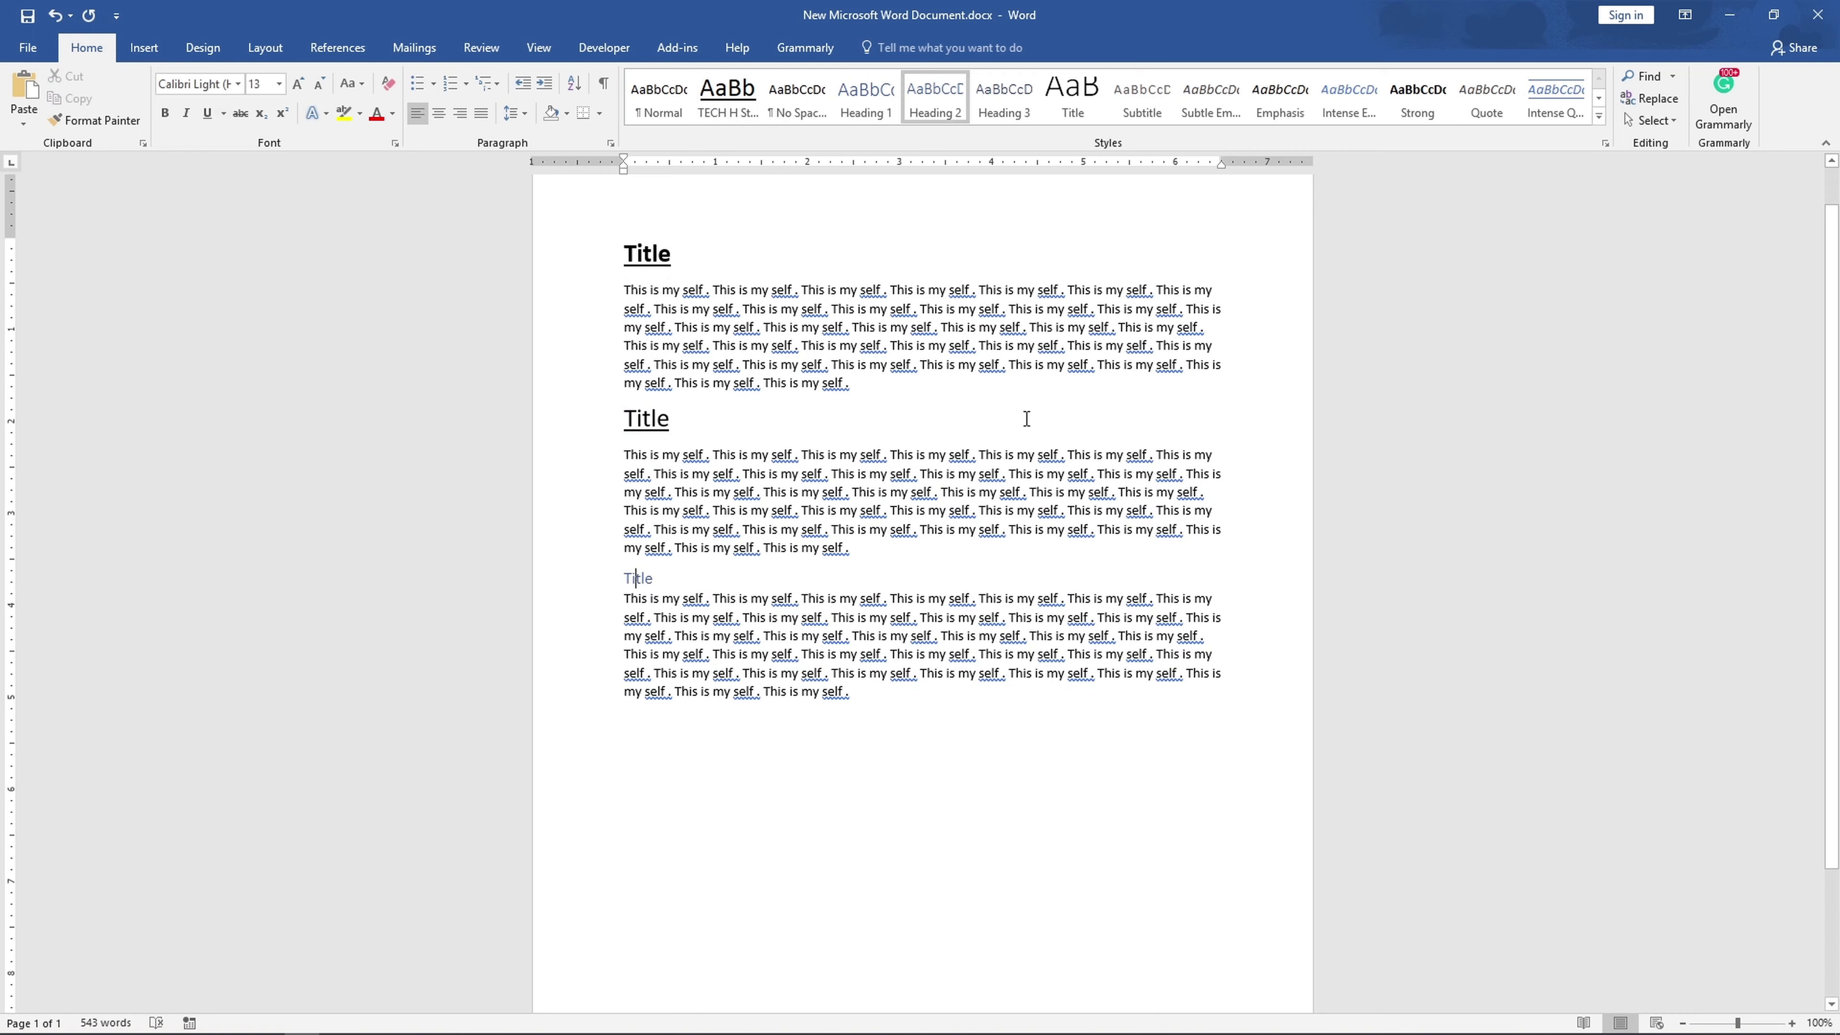
left_click(728, 94)
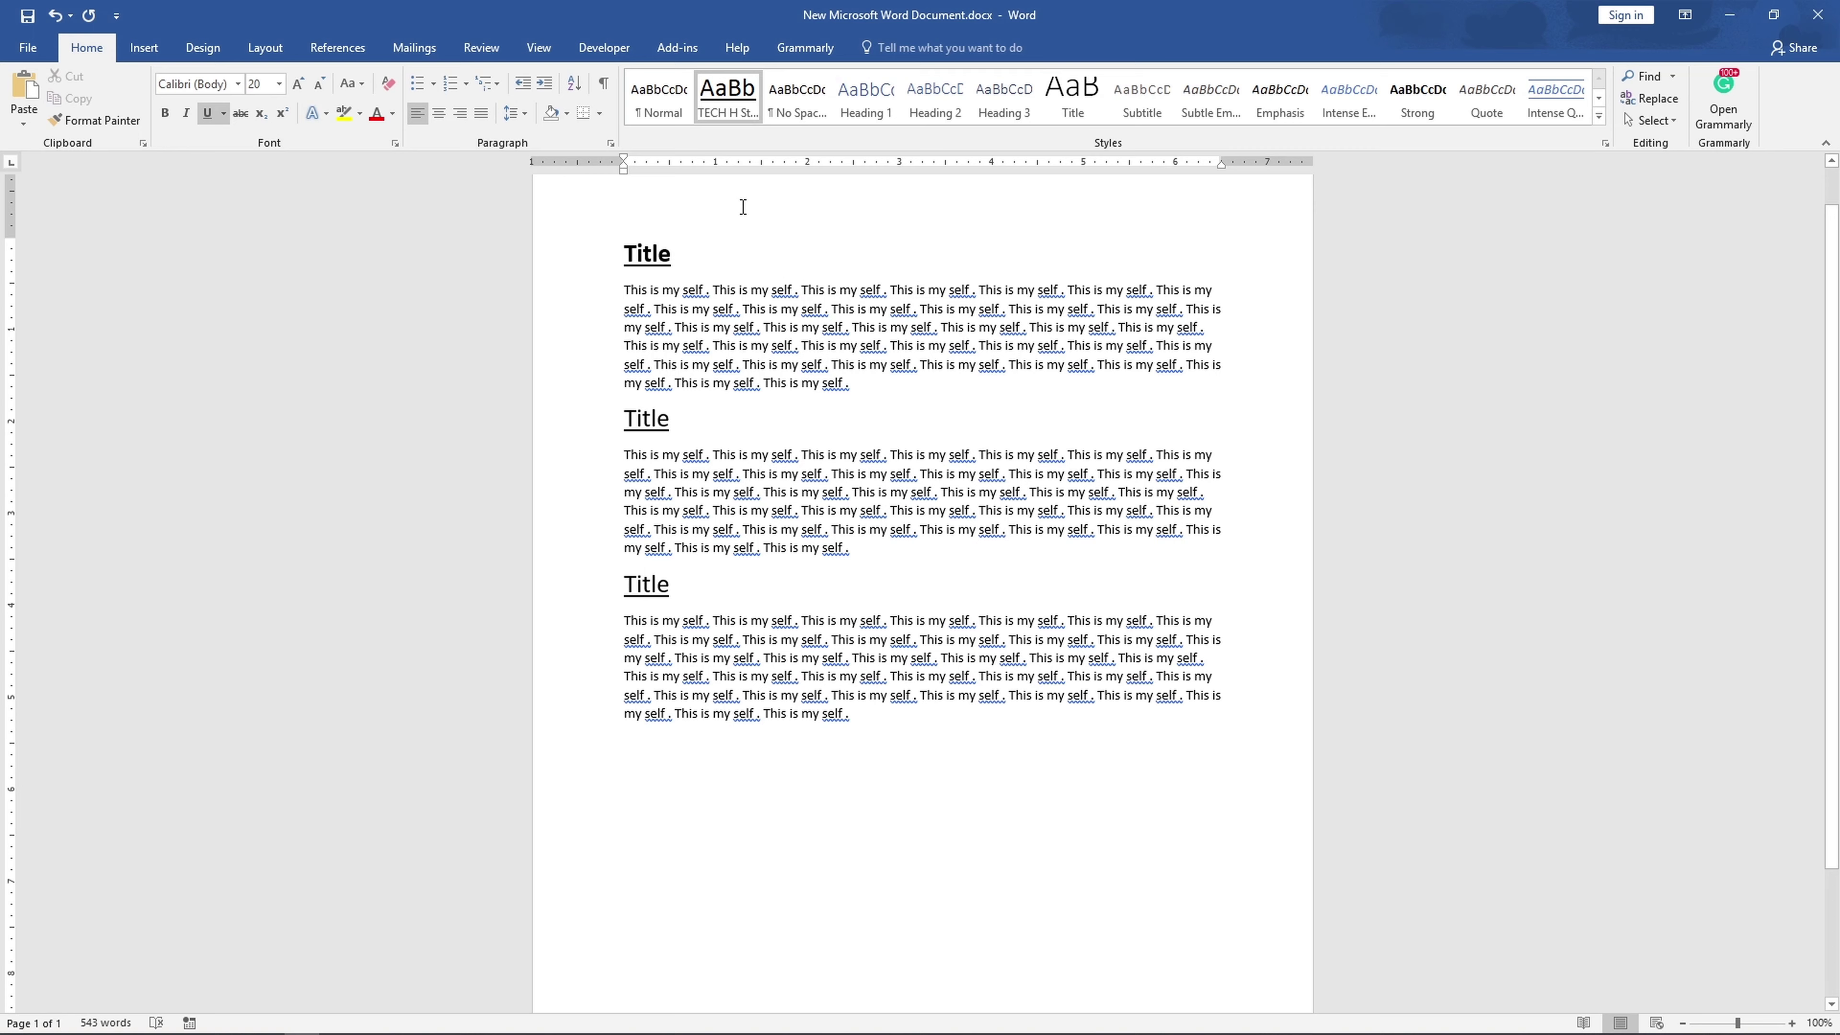
left_click(807, 254)
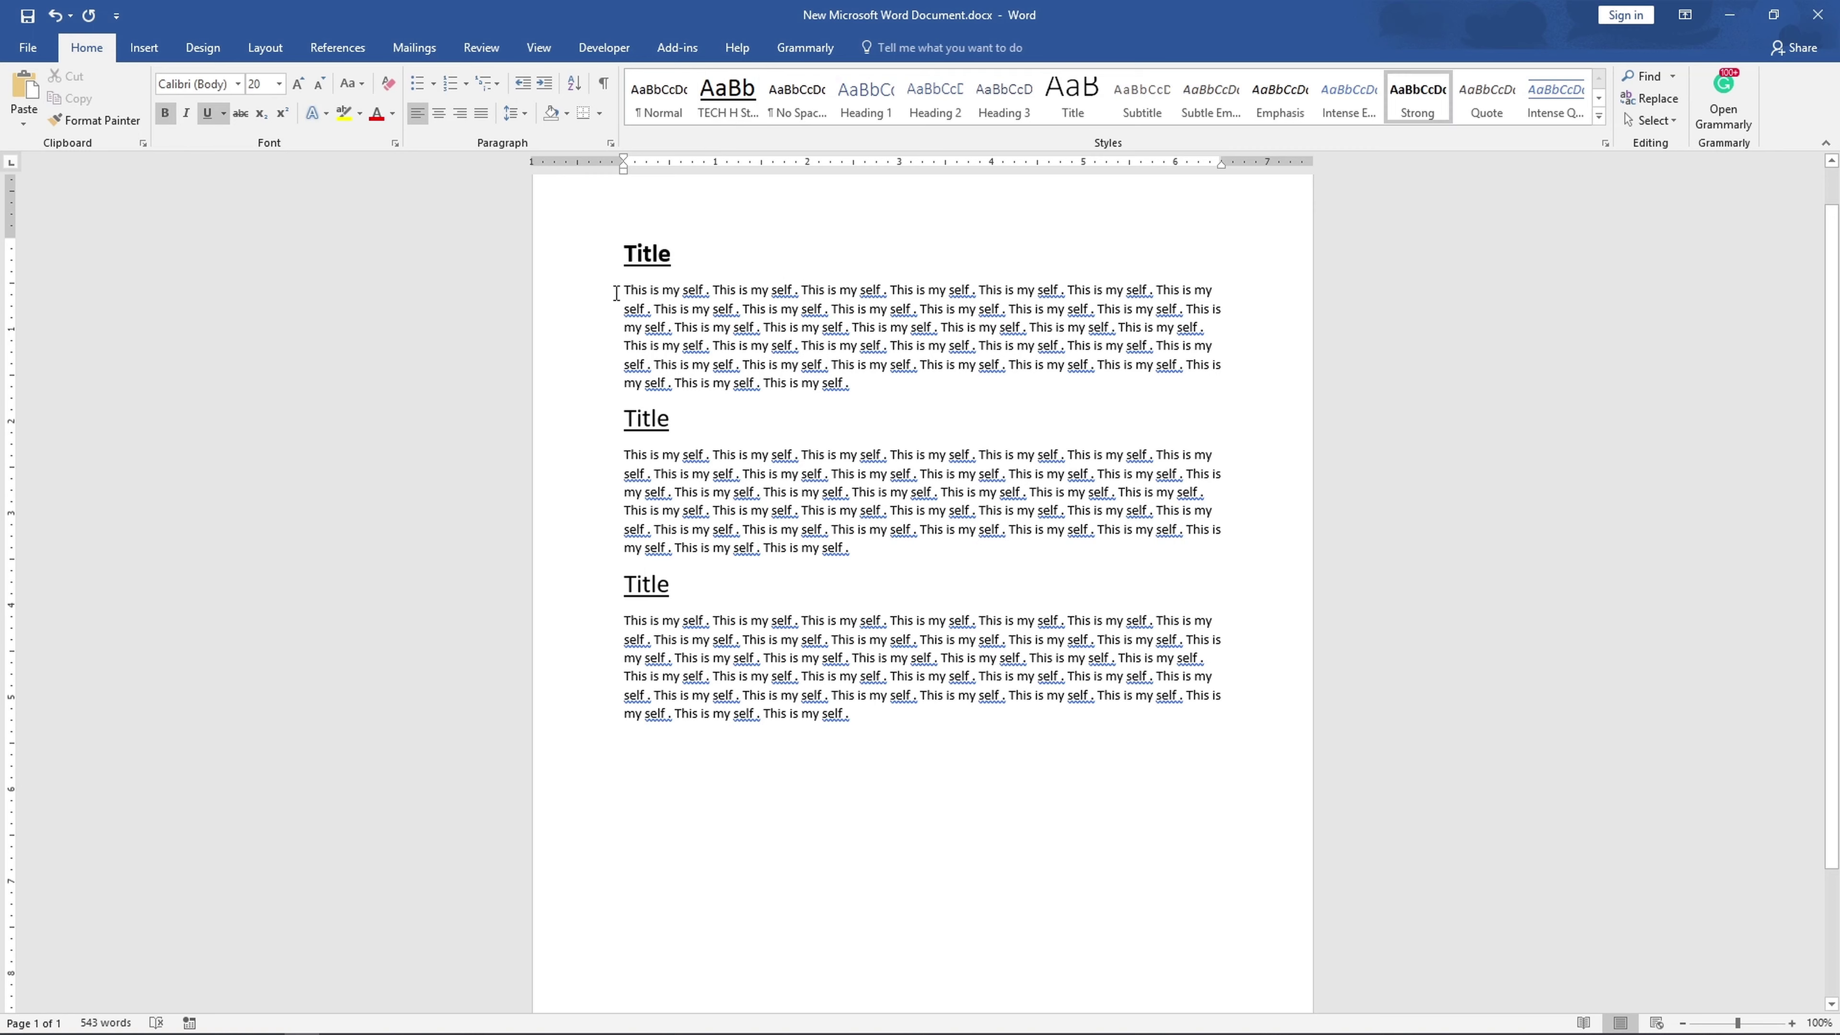
Format the body paragraph under the first "Title" line as 14 pt italic.
left_click_drag(621, 291, 852, 384)
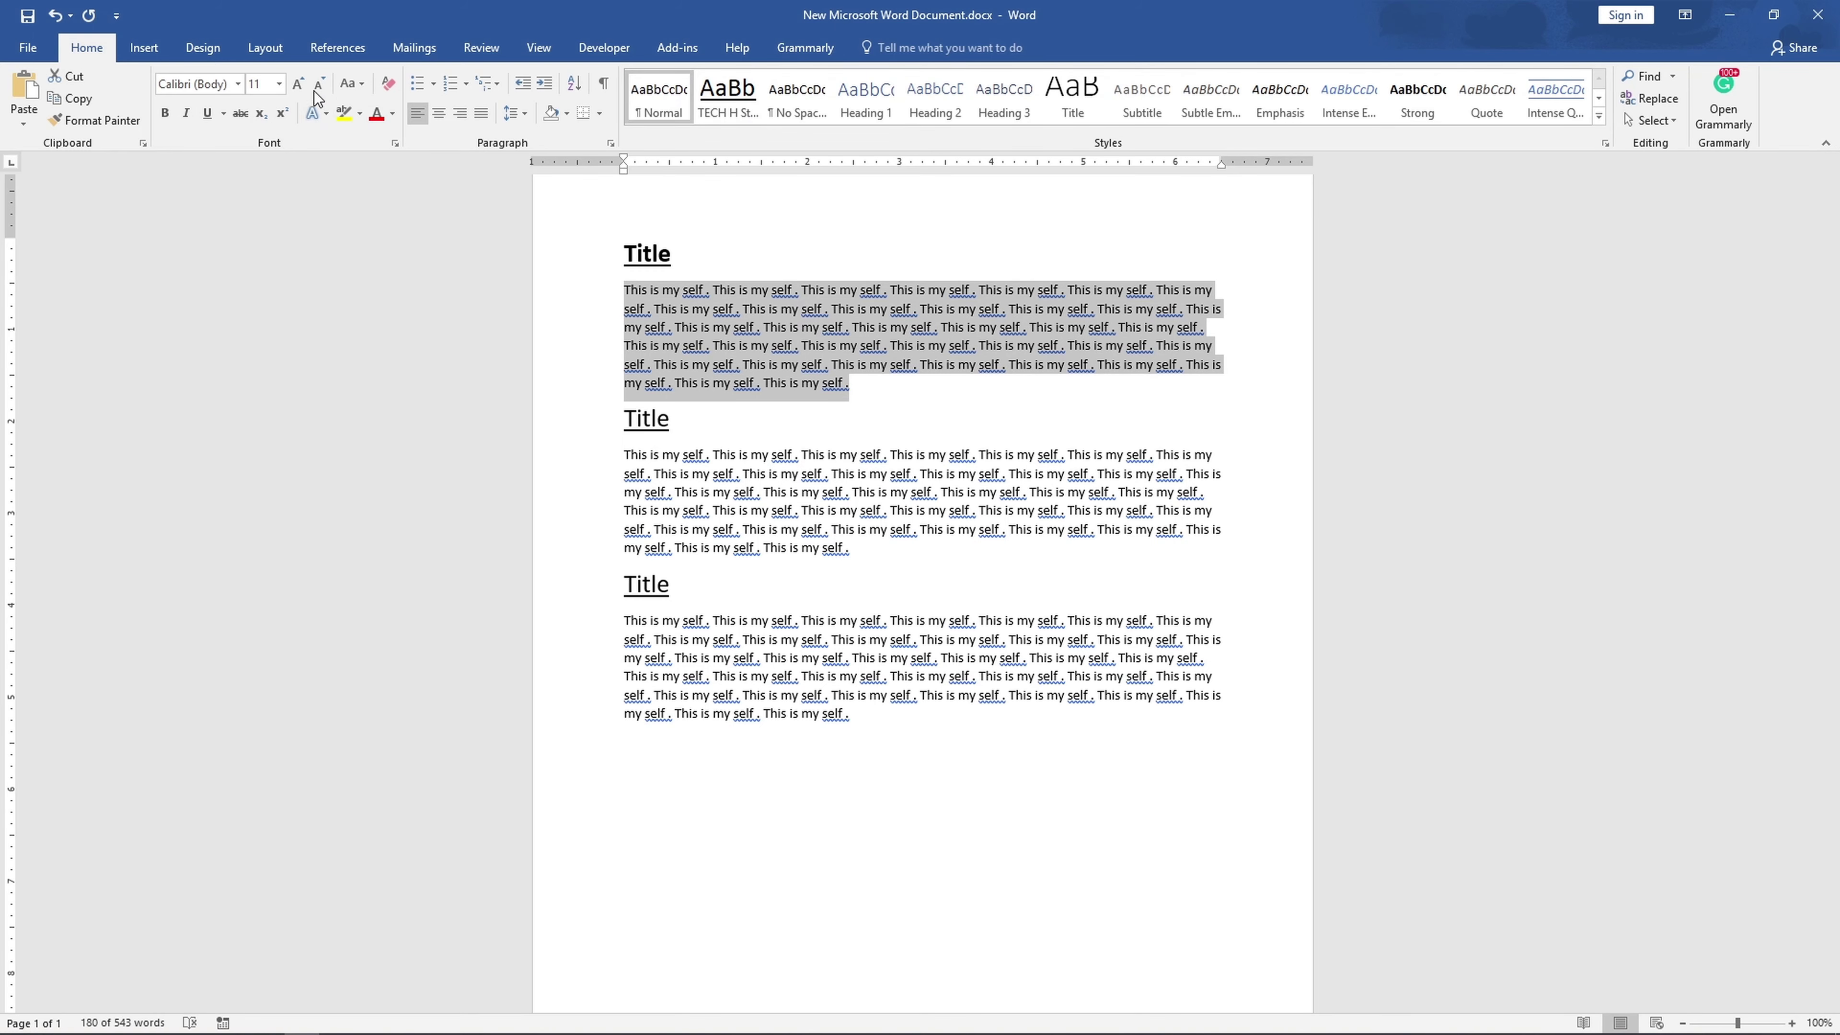
left_click(296, 90)
left_click(297, 89)
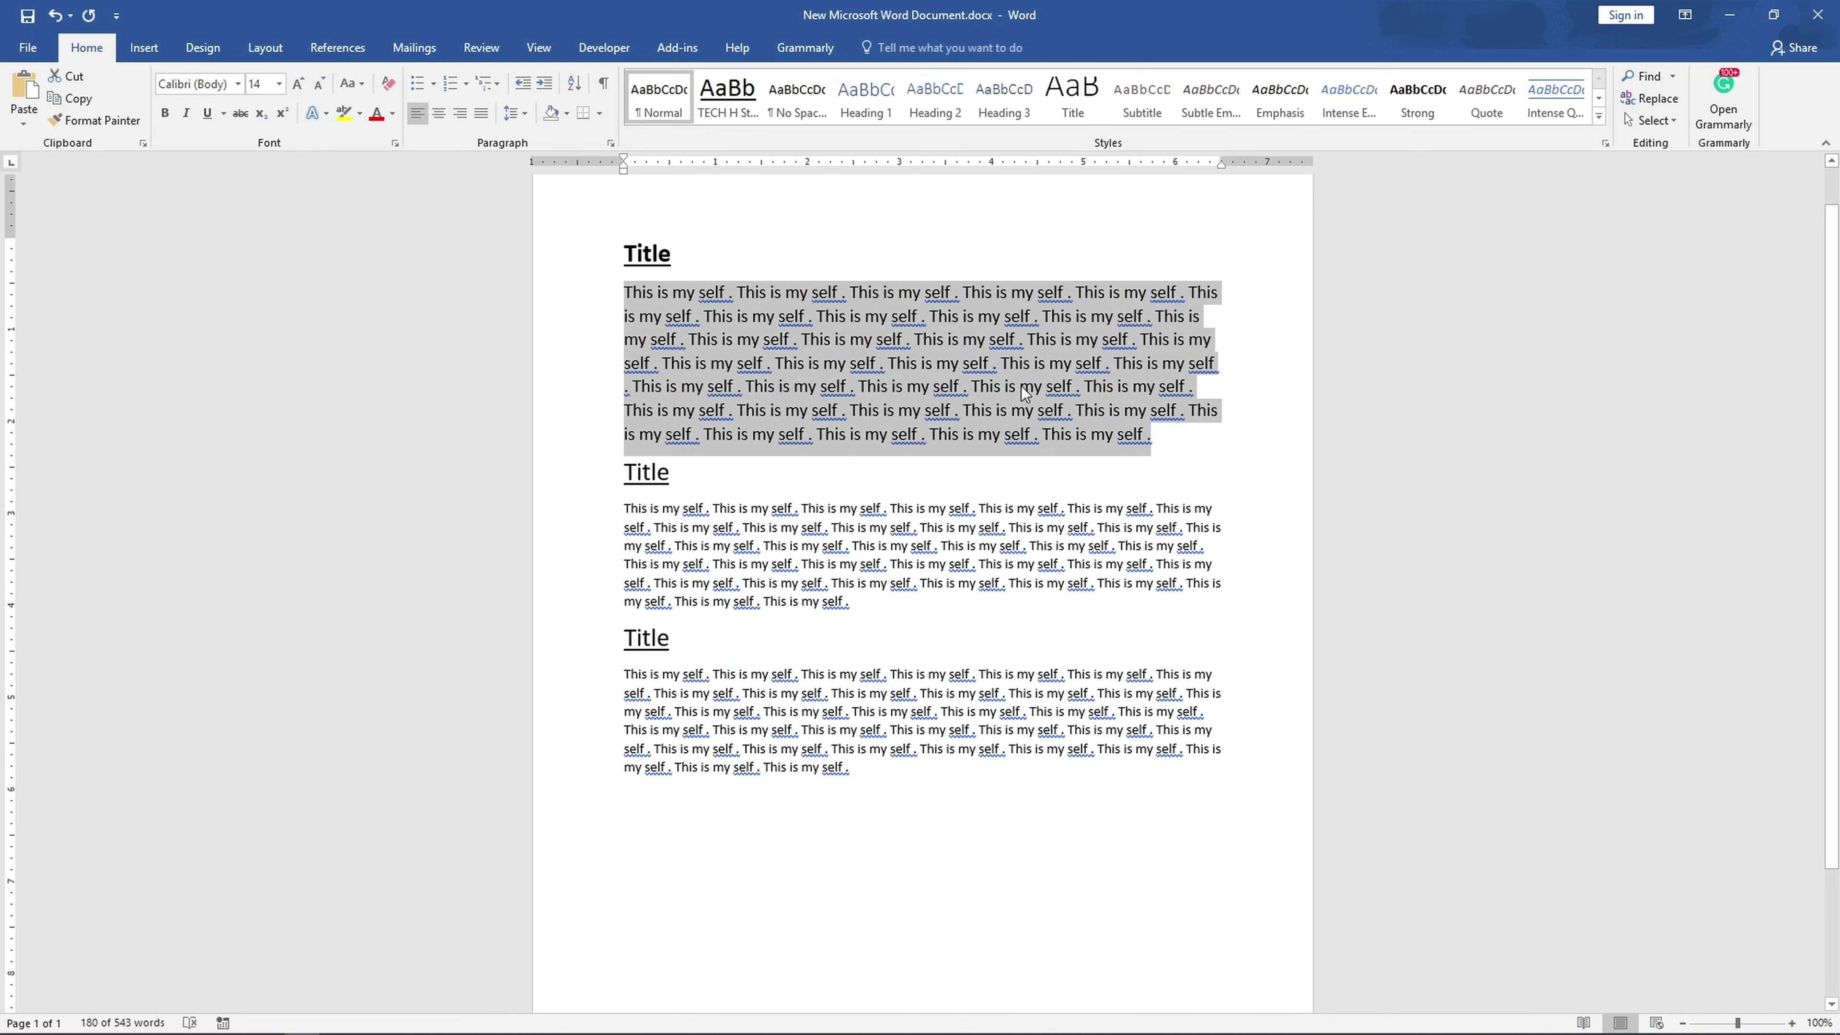
left_click(185, 114)
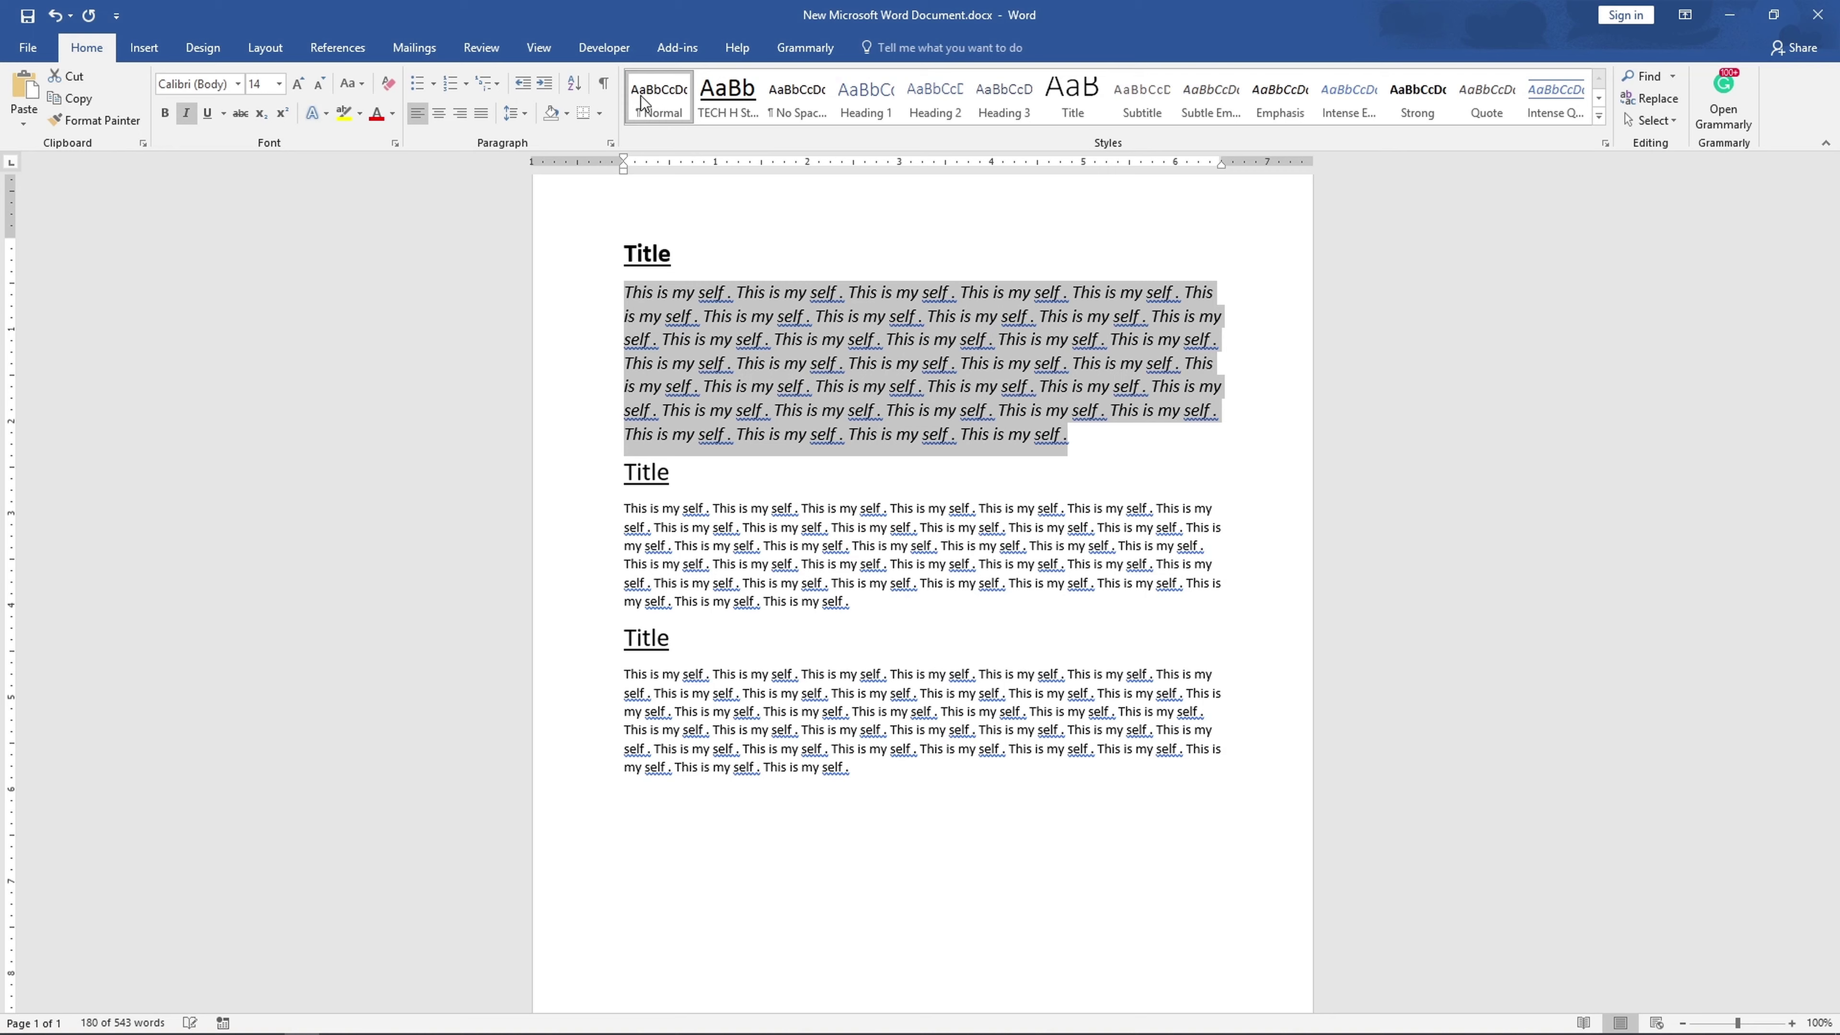
Update the Normal style to match the selected body paragraph, review the whole document, and minimize its window.
right_click(667, 99)
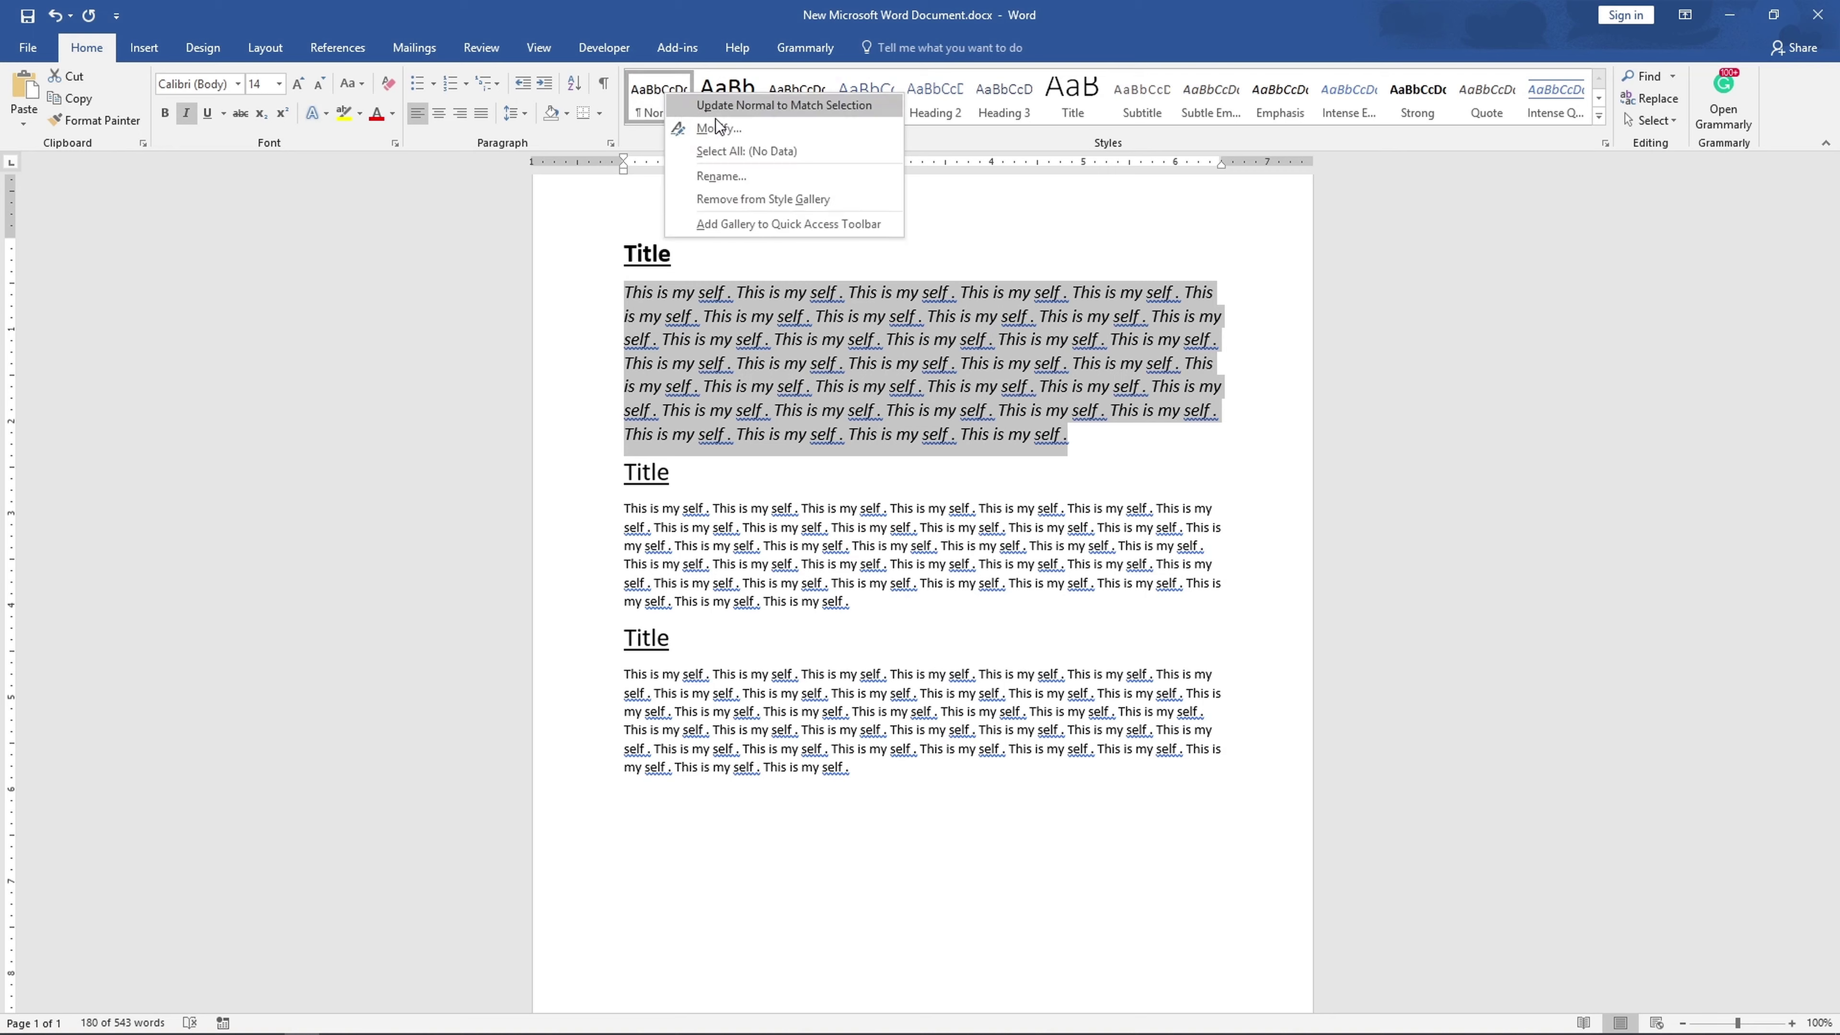
left_click(789, 112)
left_click(782, 364)
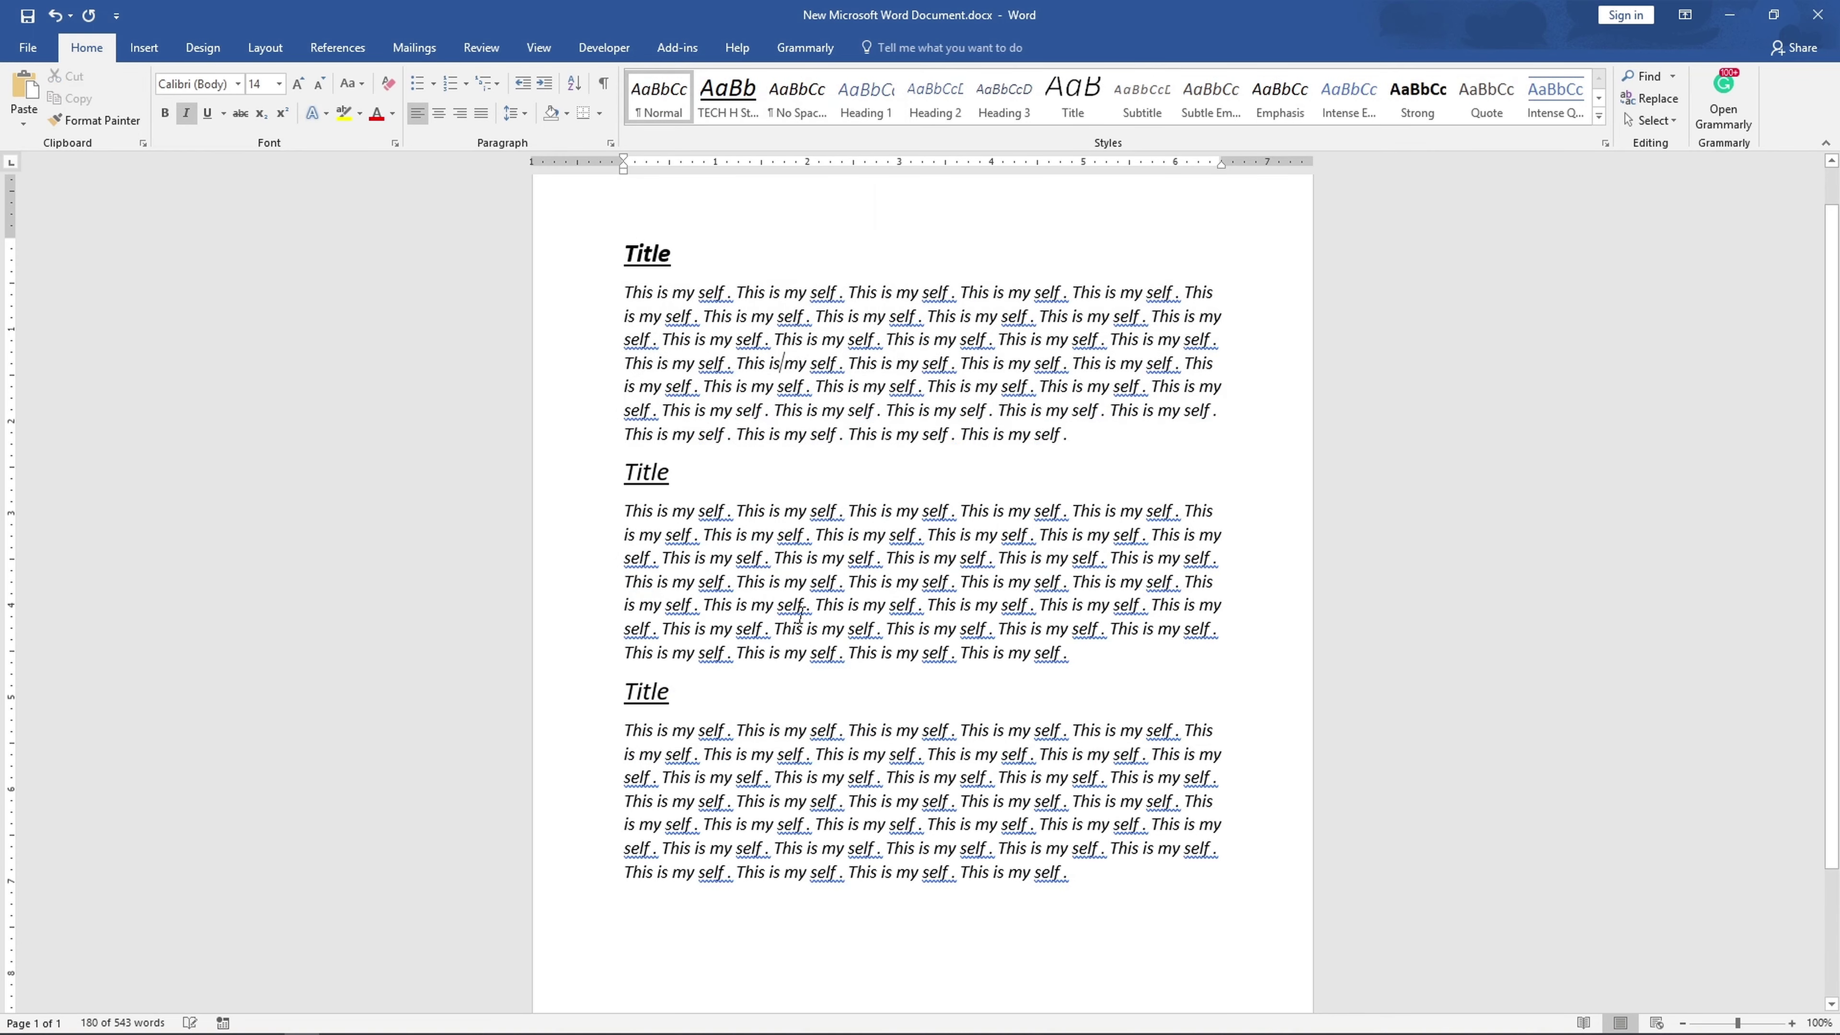
scroll(841, 766, "down", 2)
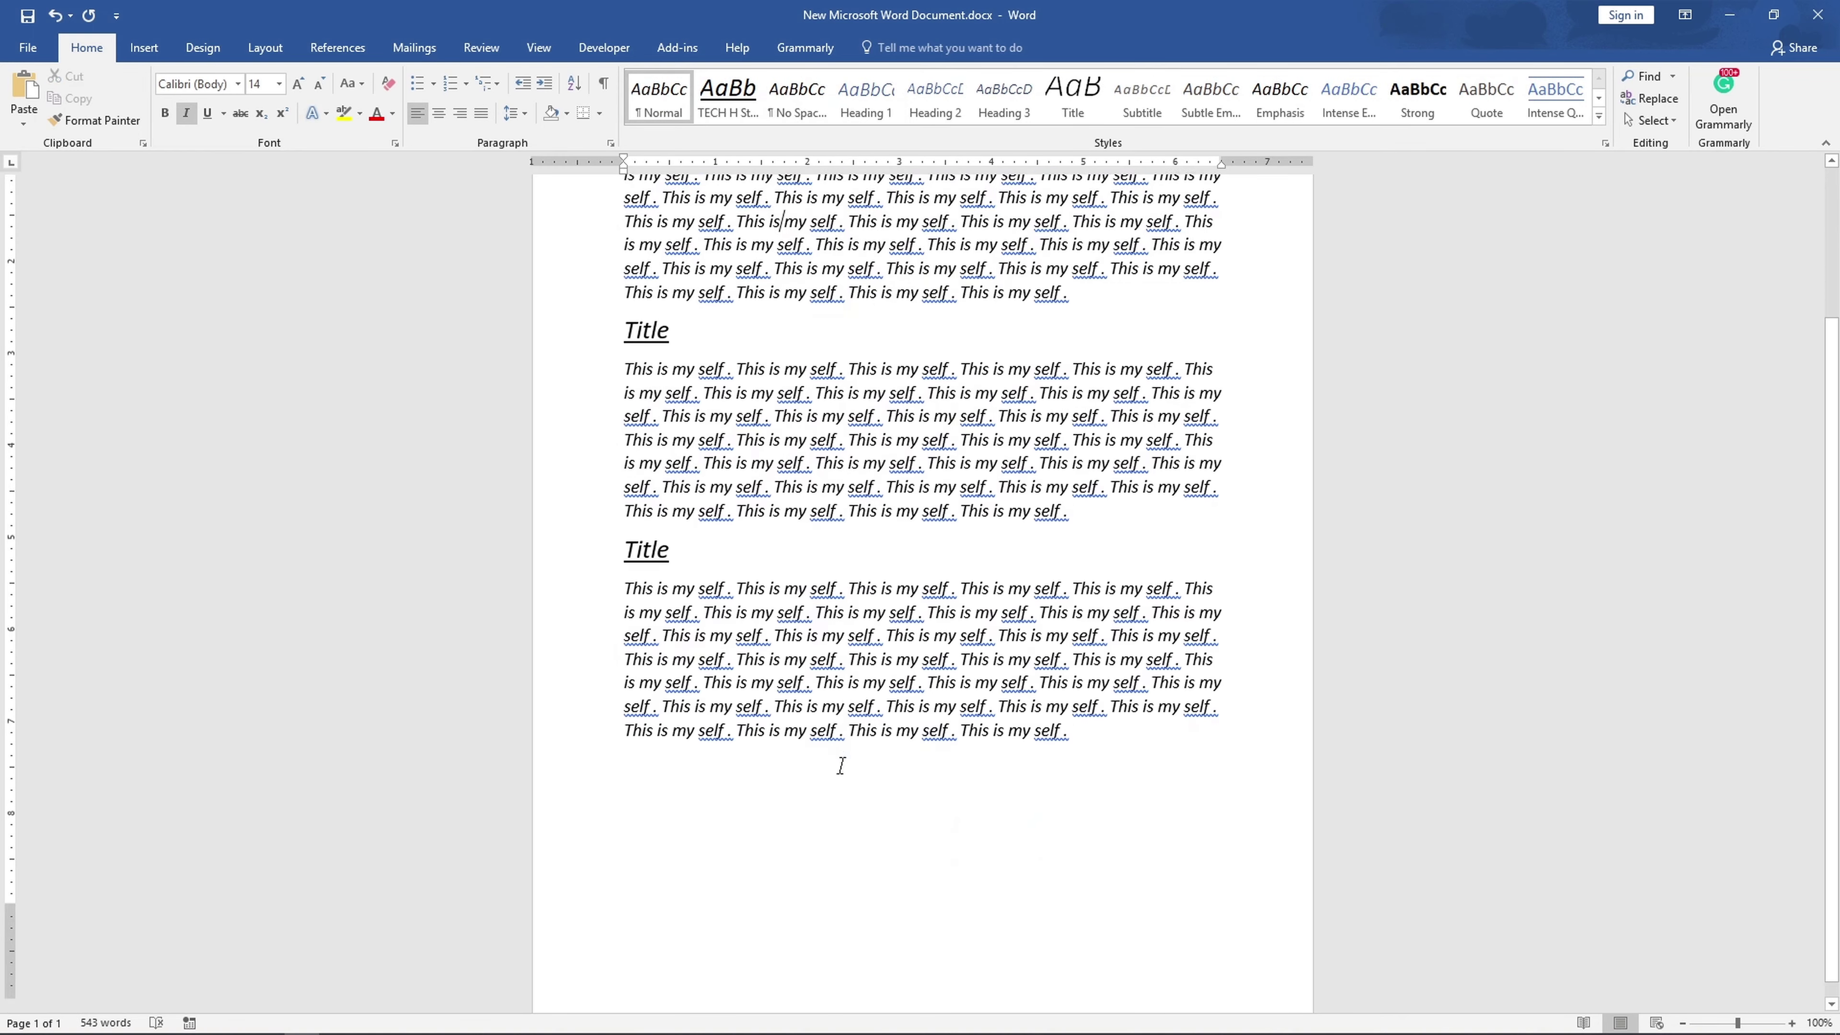
scroll(916, 532, "up", 3)
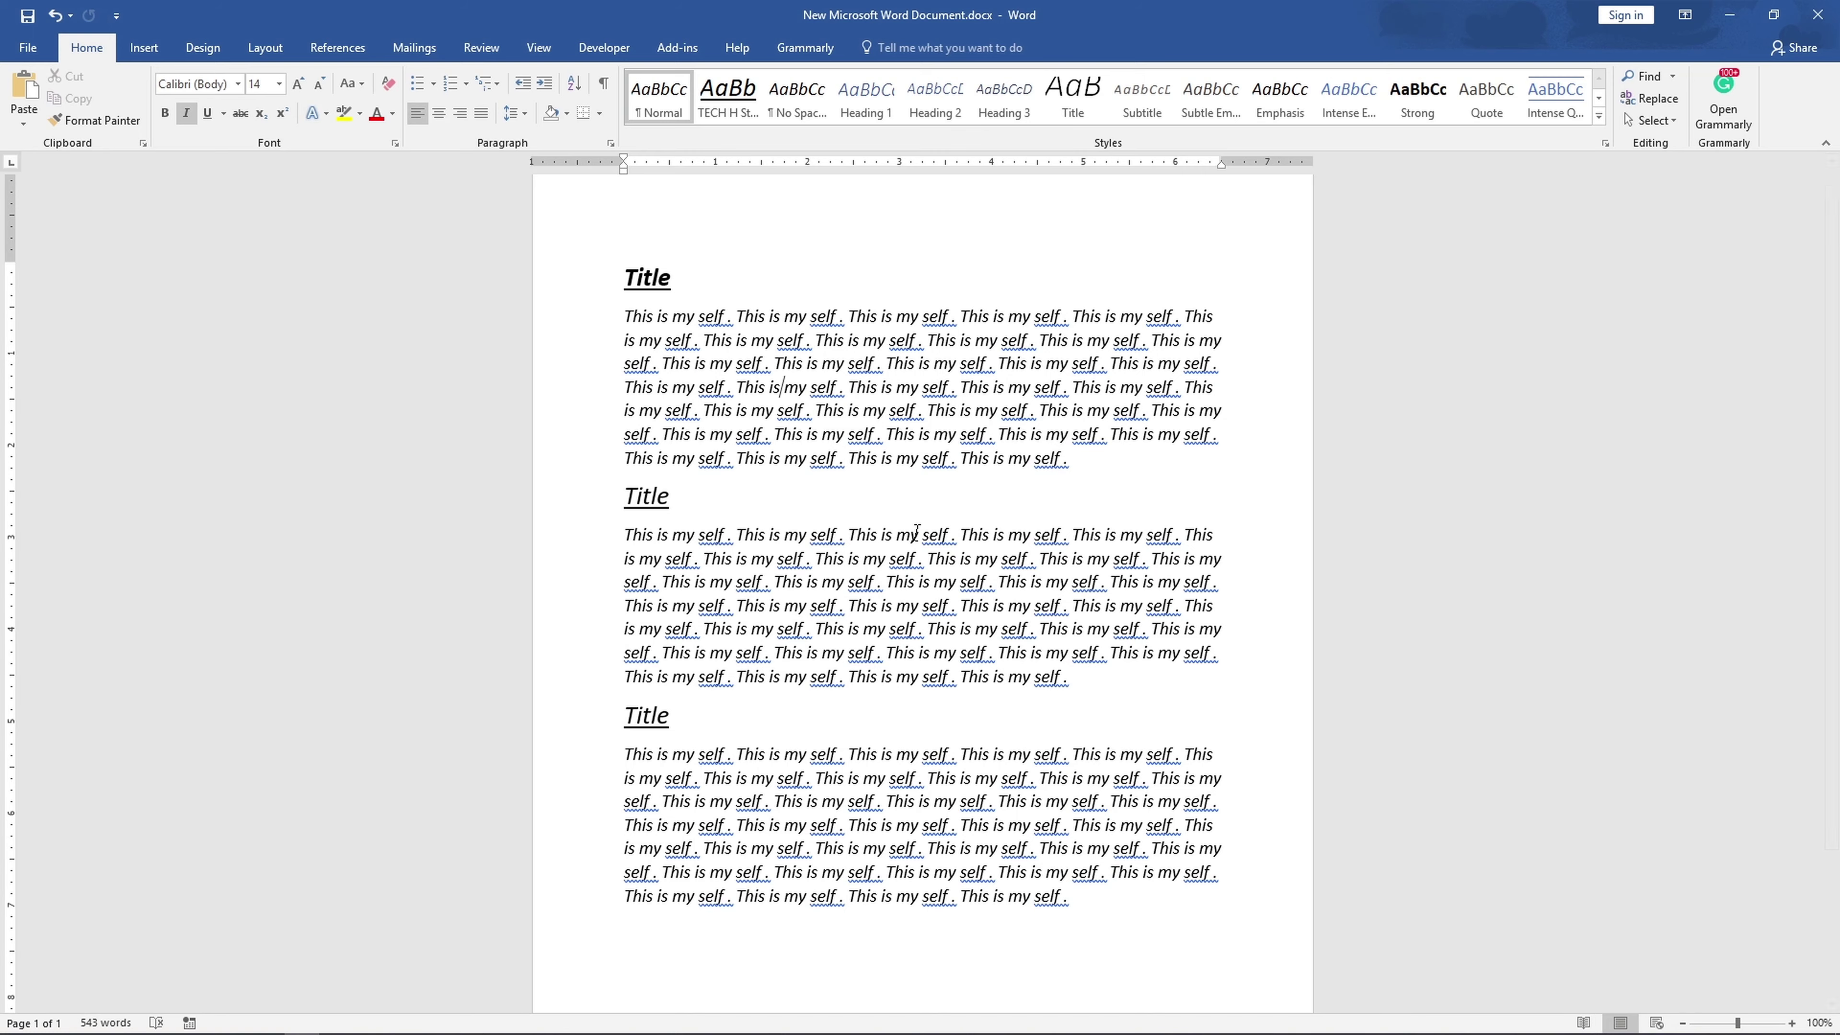
left_click(1731, 15)
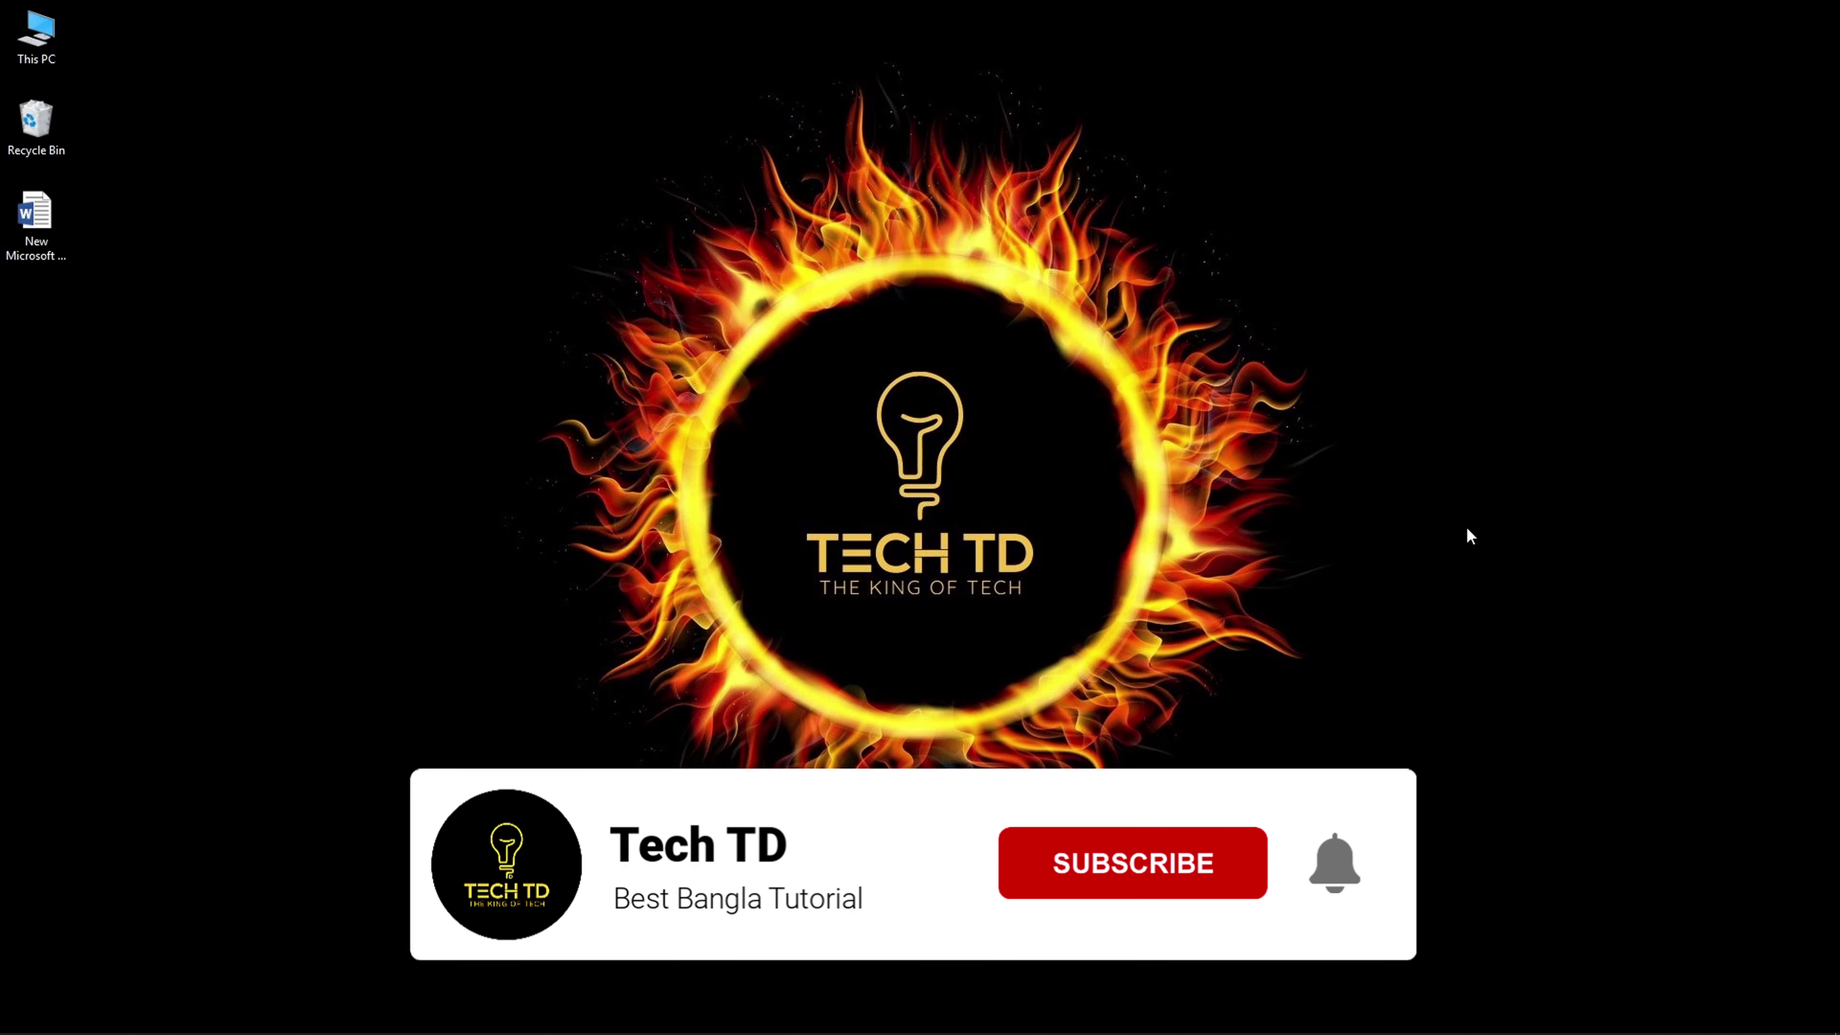